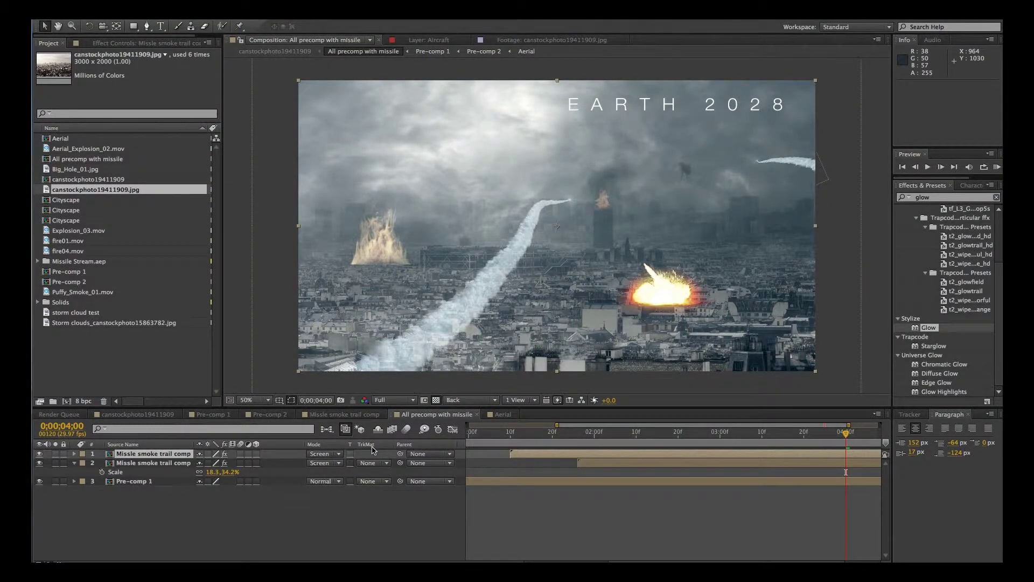
# View canstockphoto19411909.jpg, the plain Paris skyline photo, in the Footage viewer
pyautogui.doubleClick(45, 190)
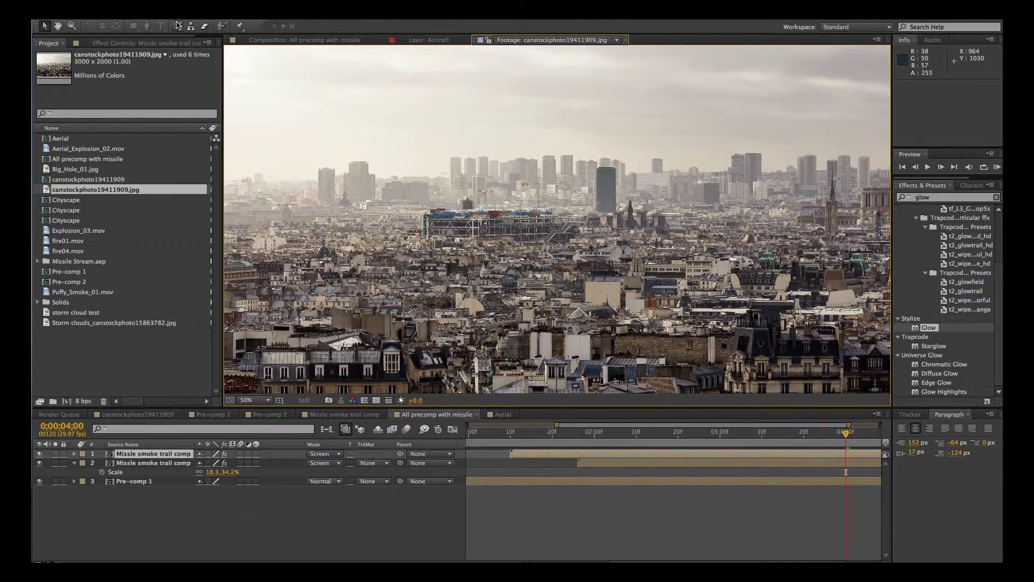
# Create a new composition named Cityscape
pyautogui.click(148, 9)
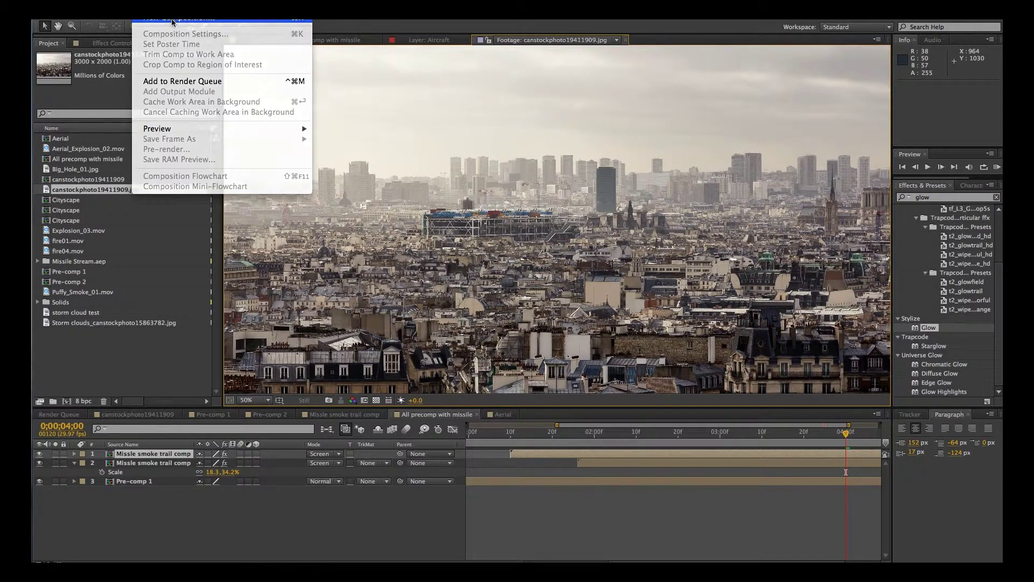
pyautogui.click(172, 24)
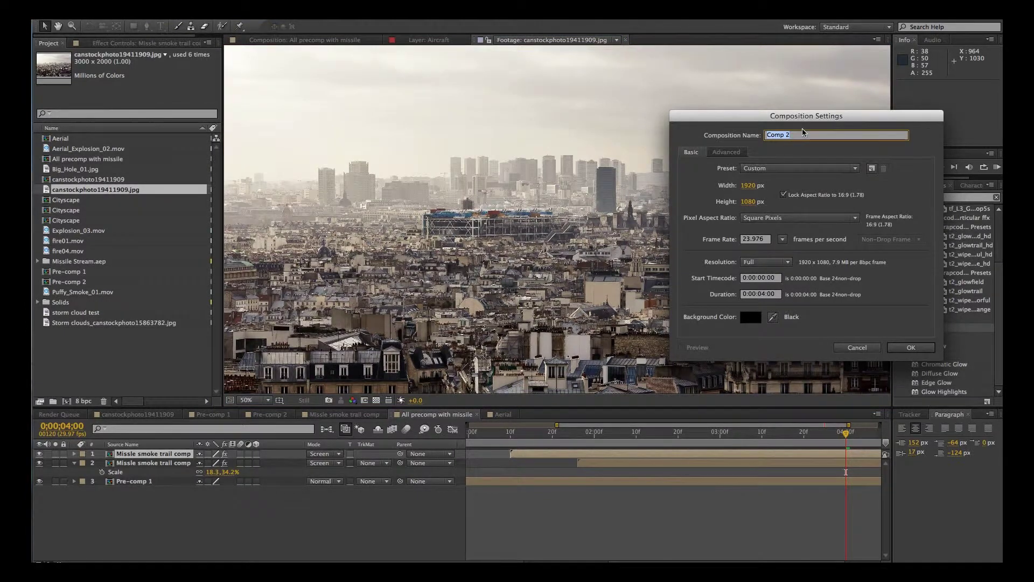
pyautogui.write('Cityscape')
pyautogui.click(911, 347)
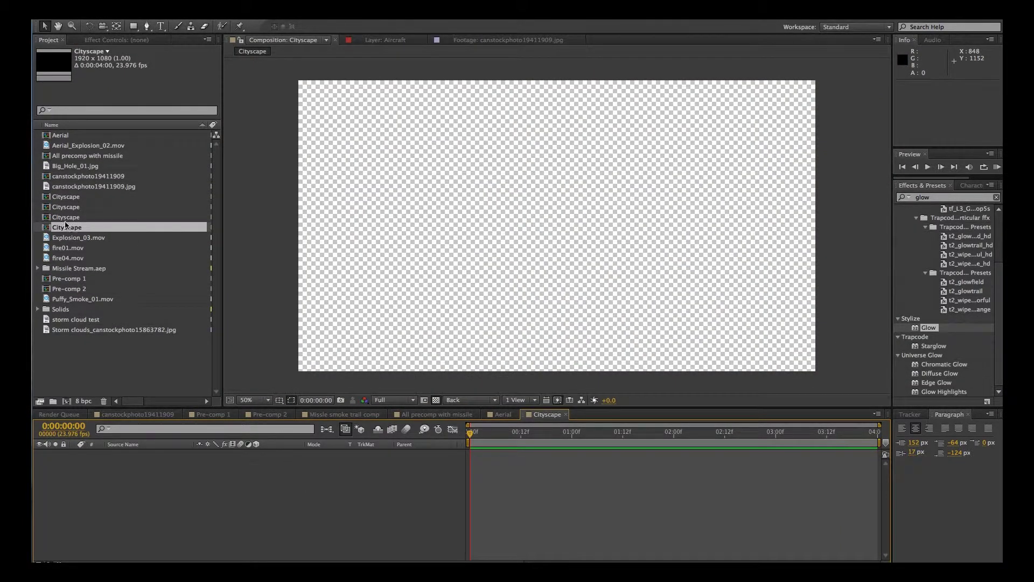
# Add the canstockphoto19411909.jpg photo to the Cityscape timeline and duplicate it
pyautogui.click(81, 186)
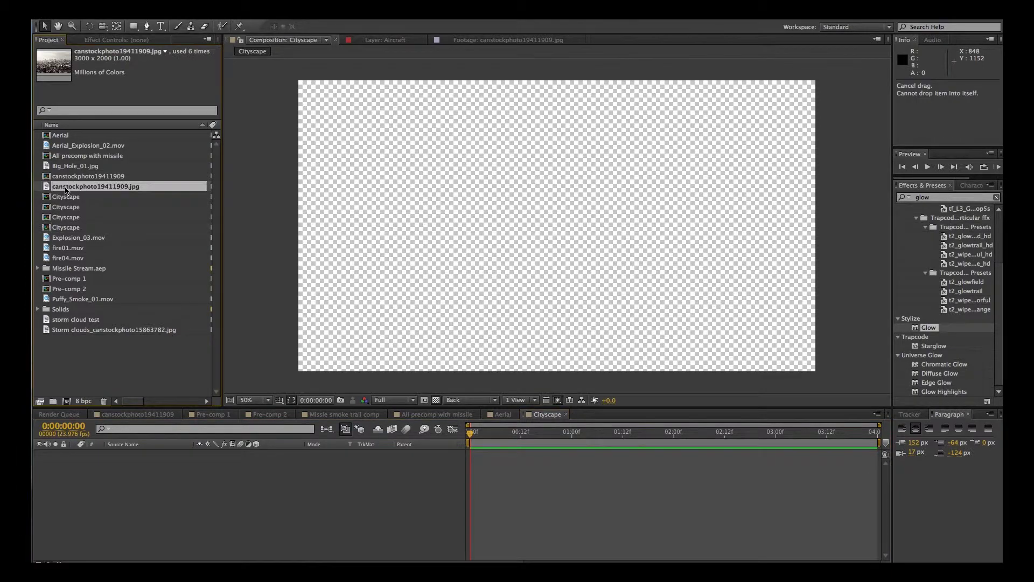
pyautogui.moveTo(113, 445); pyautogui.dragTo(114, 454)
pyautogui.click(169, 485)
pyautogui.click(110, 454)
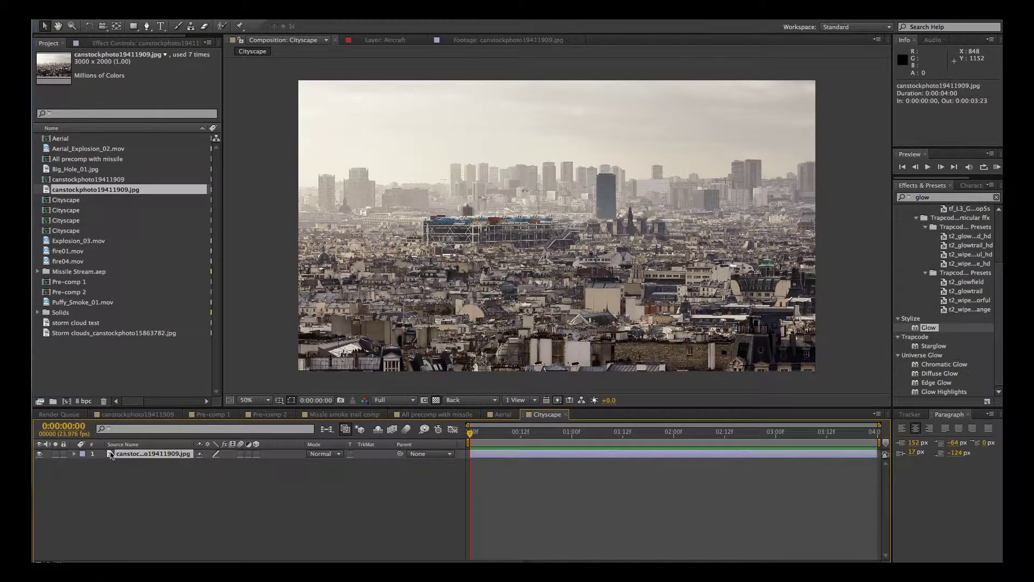
pyautogui.hotkey('ctrl', 'd')
pyautogui.click(138, 488)
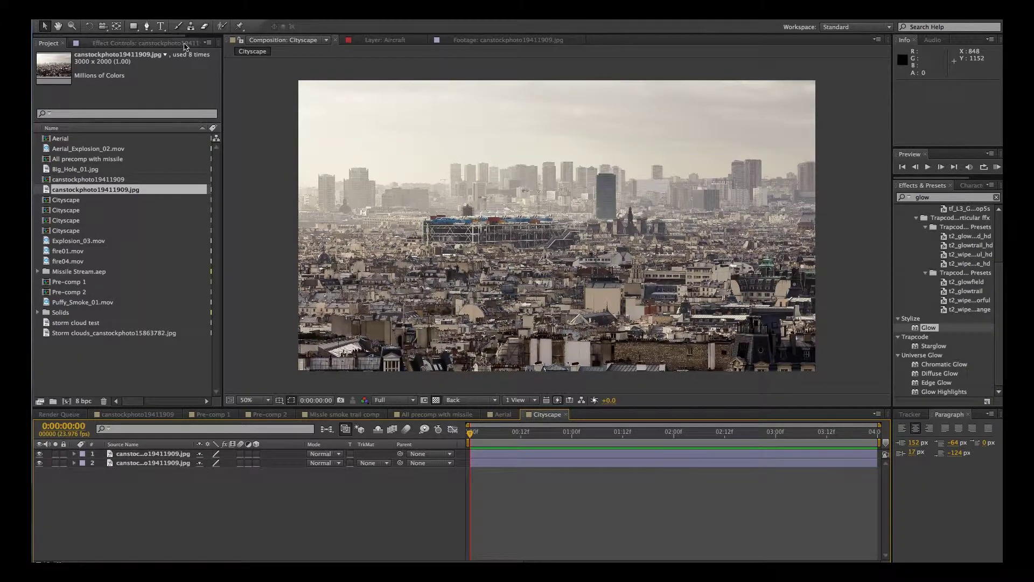
# Add Camera 1 to the comp with default camera settings
pyautogui.click(204, 11)
pyautogui.moveTo(216, 20)
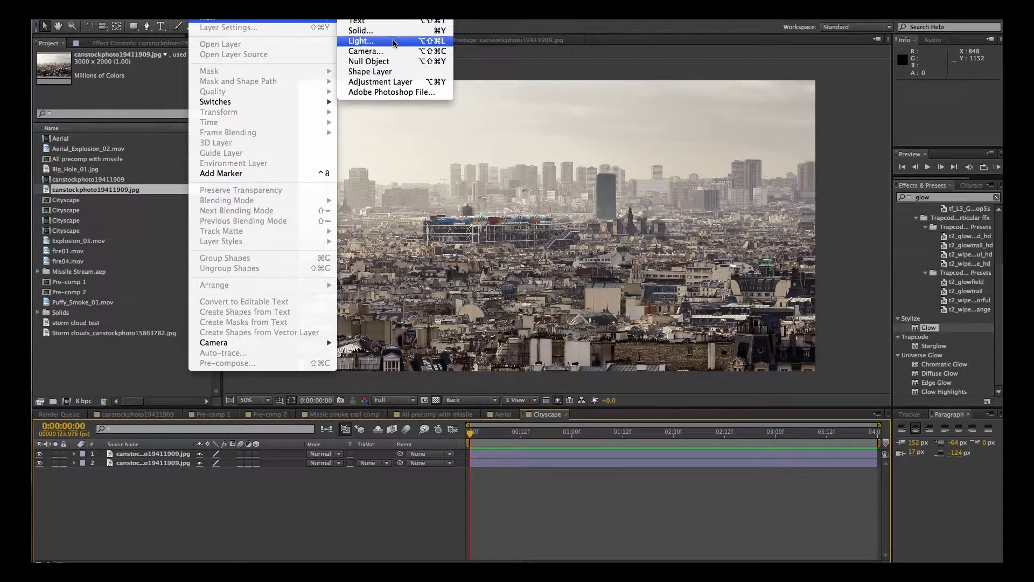
pyautogui.click(381, 51)
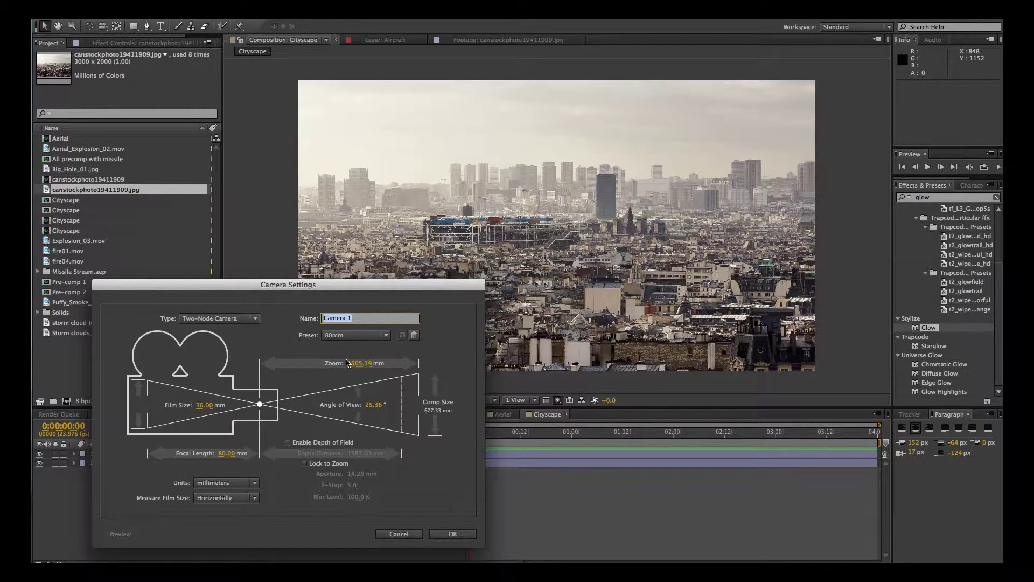
pyautogui.click(448, 533)
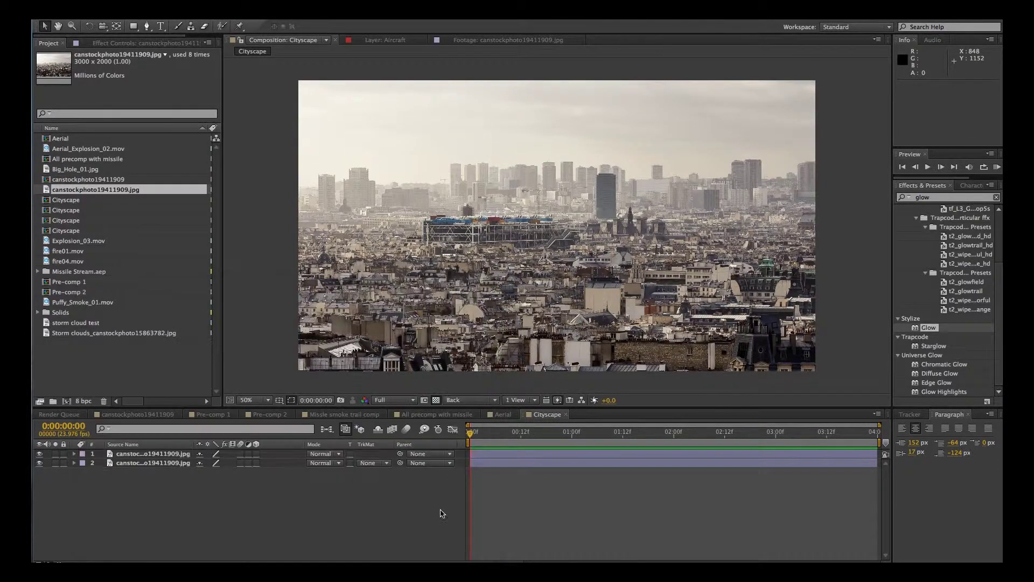
# Add a null object, Null 5, and parent Camera 1 to it
pyautogui.click(207, 20)
pyautogui.moveTo(207, 20)
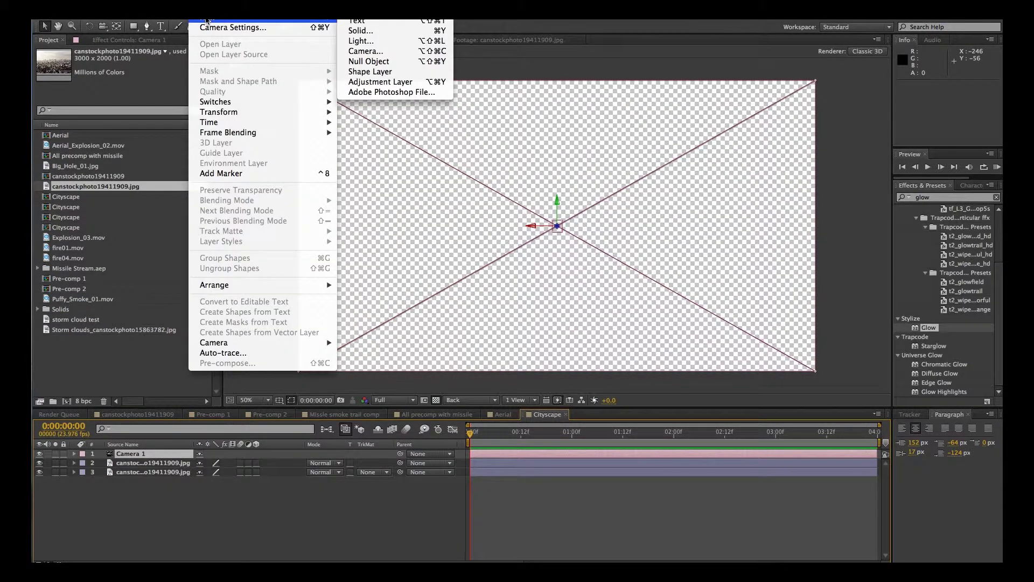
pyautogui.click(369, 61)
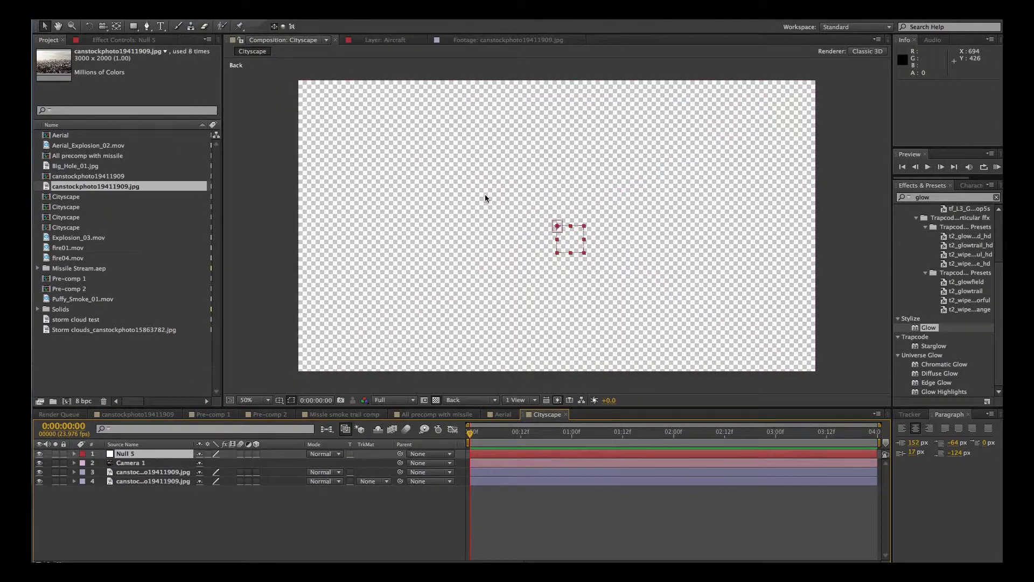
pyautogui.click(224, 520)
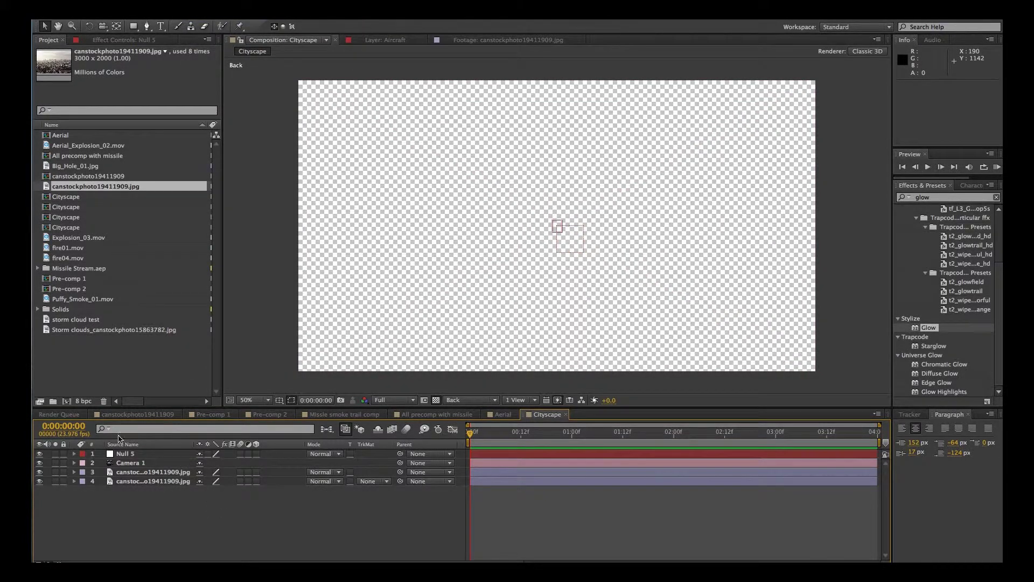
pyautogui.click(126, 454)
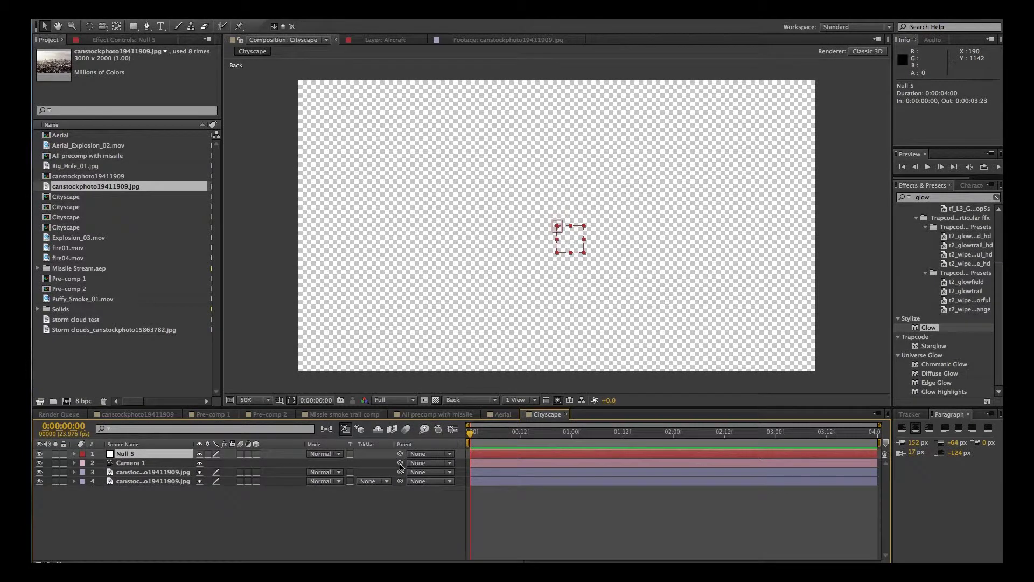
pyautogui.moveTo(400, 464); pyautogui.dragTo(145, 457)
pyautogui.click(151, 499)
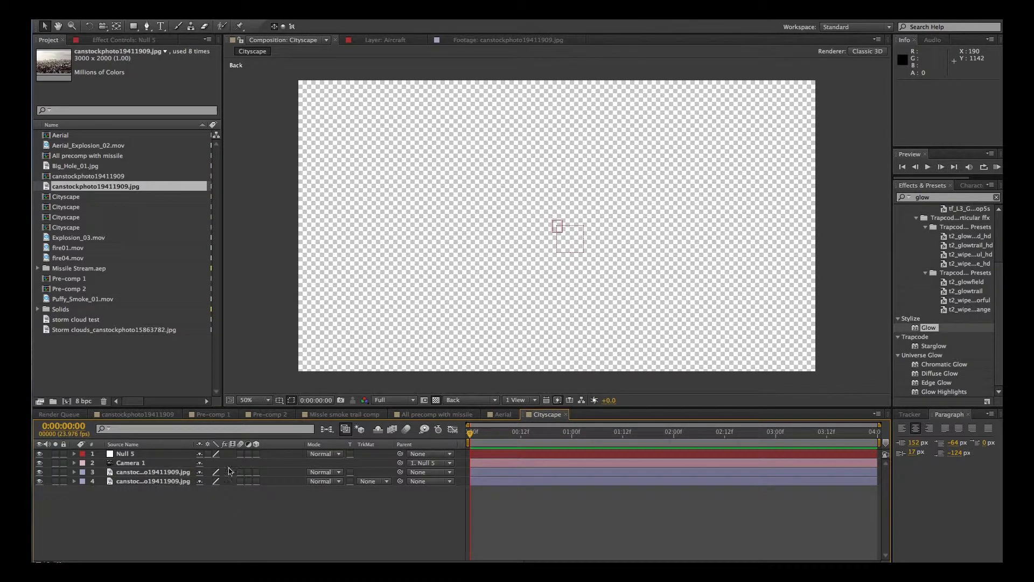
# Turn on 3D for Null 5 and both canstockphoto layers, then select the bottom photo layer
pyautogui.moveTo(256, 481)
pyautogui.mouseDown()
pyautogui.moveTo(257, 457)
pyautogui.moveTo(258, 473)
pyautogui.mouseUp()
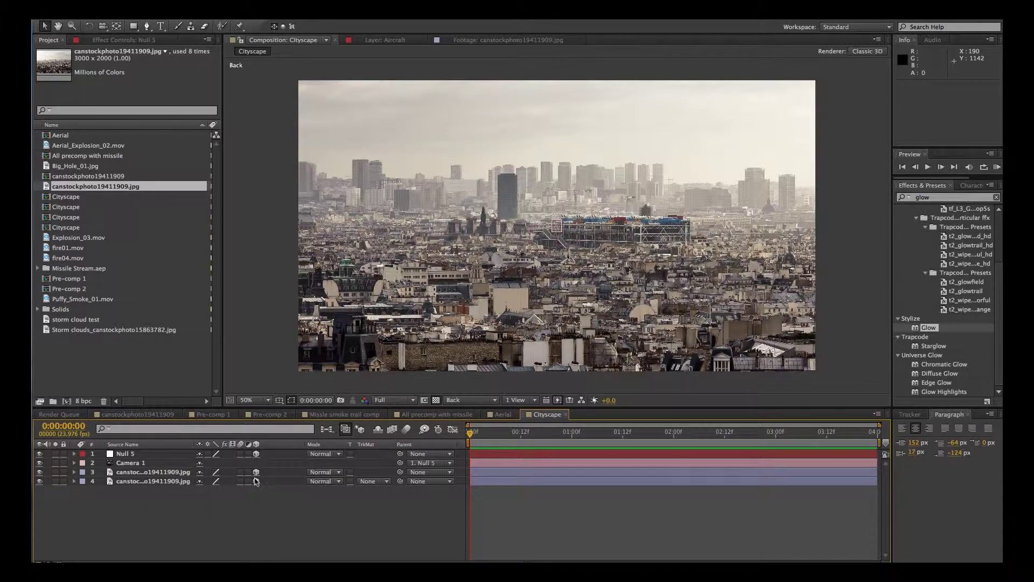
pyautogui.click(132, 482)
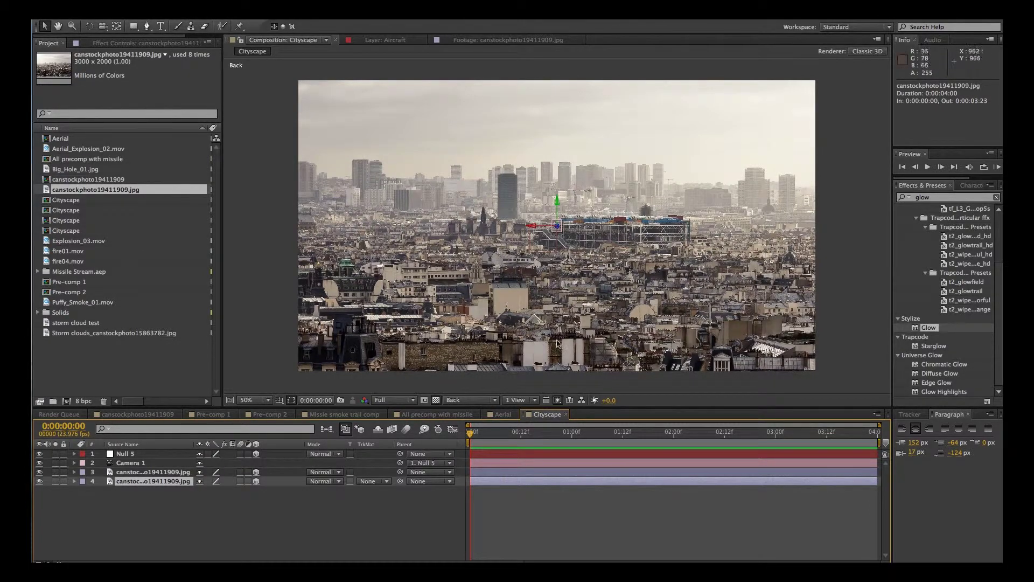
pyautogui.click(188, 522)
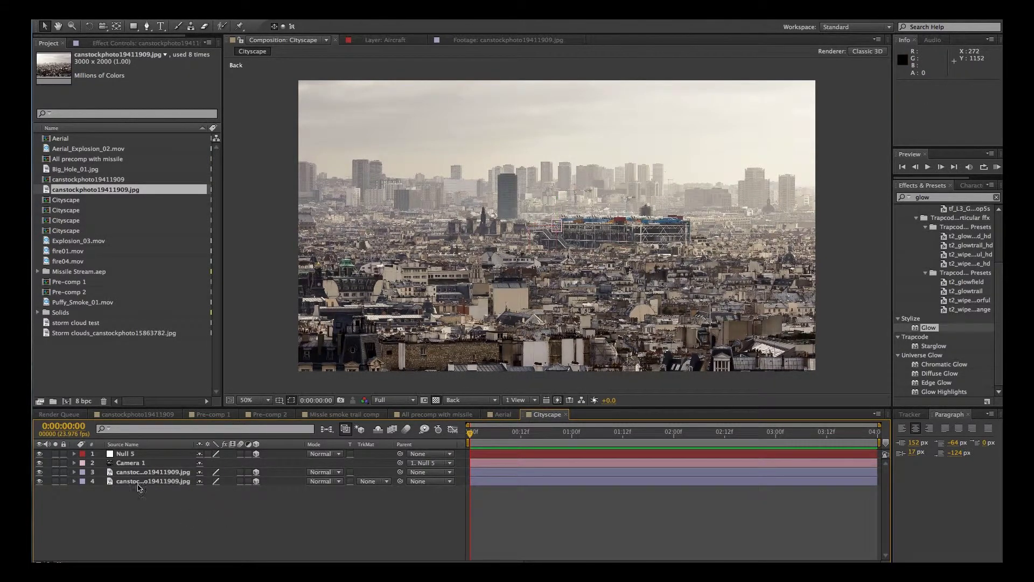
pyautogui.click(111, 481)
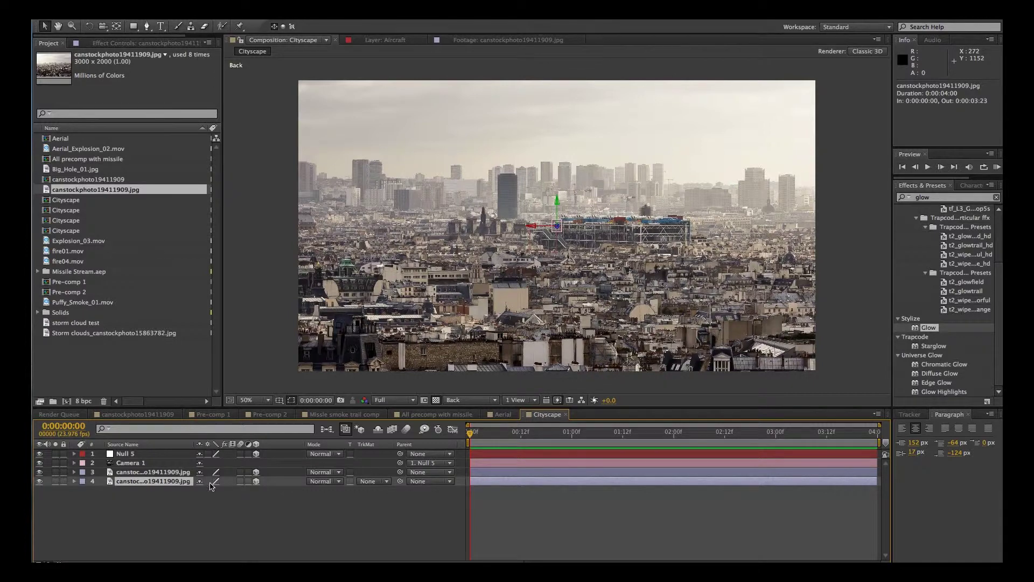
# Draw a closed Pen mask tracing the foreground rooftops and running below the frame on the bottom photo layer
pyautogui.press('g')
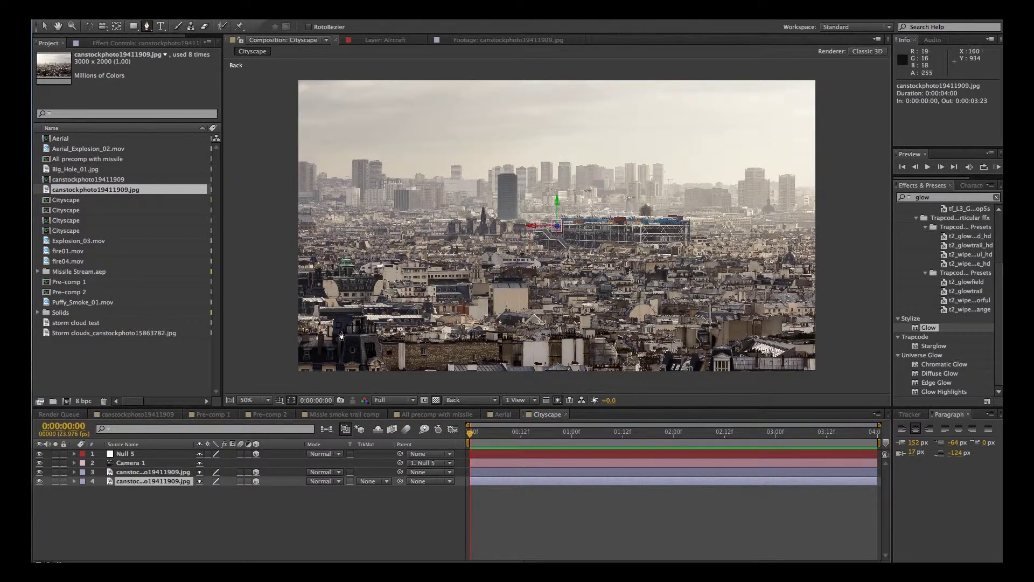
pyautogui.click(286, 336)
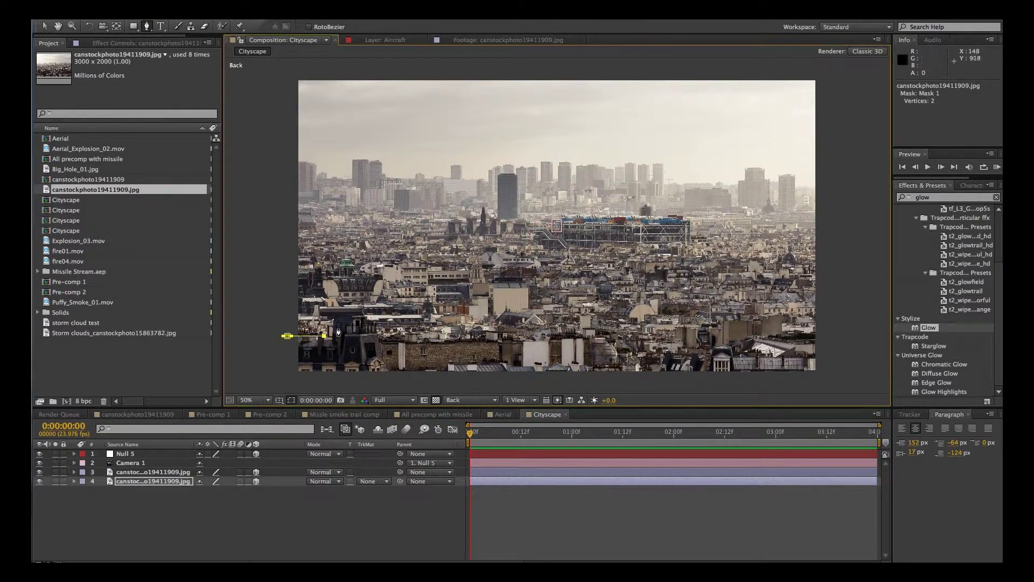
pyautogui.click(324, 335)
pyautogui.click(337, 324)
pyautogui.click(362, 318)
pyautogui.click(386, 330)
pyautogui.click(409, 334)
pyautogui.click(462, 334)
pyautogui.click(496, 335)
pyautogui.click(513, 329)
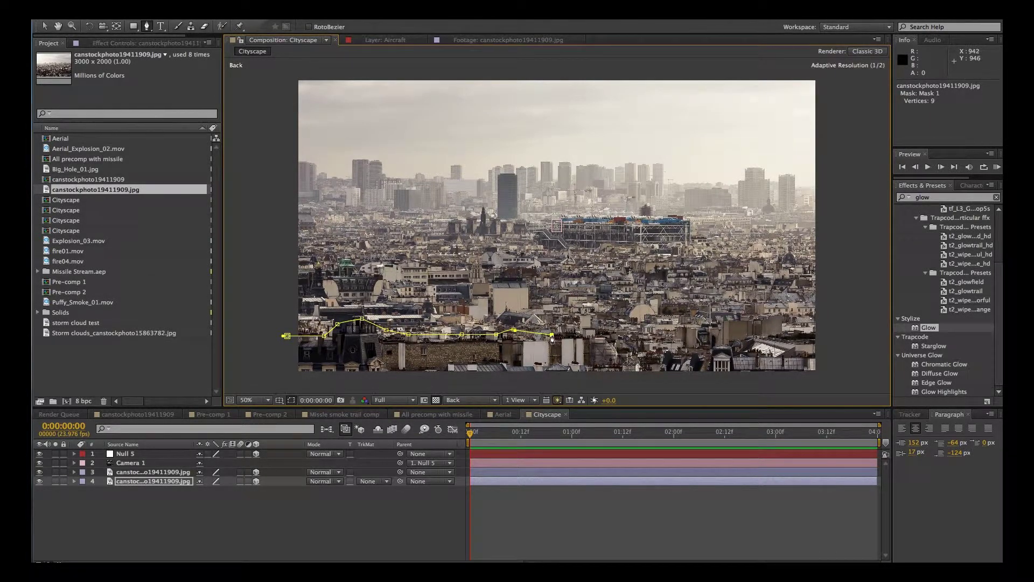
pyautogui.click(551, 334)
pyautogui.click(589, 329)
pyautogui.click(609, 335)
pyautogui.click(628, 339)
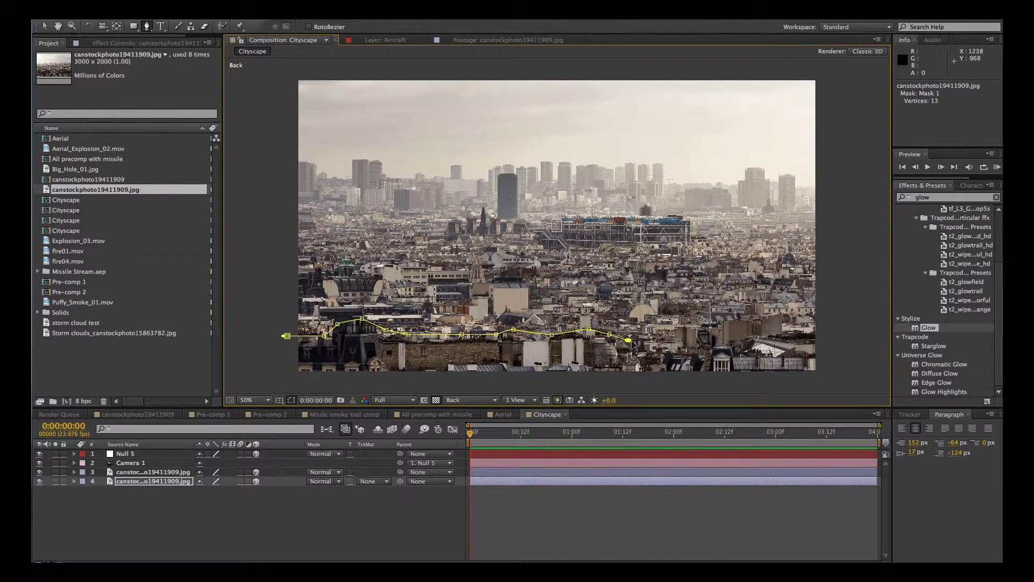
pyautogui.click(646, 349)
pyautogui.click(667, 340)
pyautogui.click(689, 345)
pyautogui.click(707, 327)
pyautogui.click(747, 317)
pyautogui.click(783, 313)
pyautogui.click(791, 332)
pyautogui.click(811, 334)
pyautogui.click(829, 344)
pyautogui.click(828, 380)
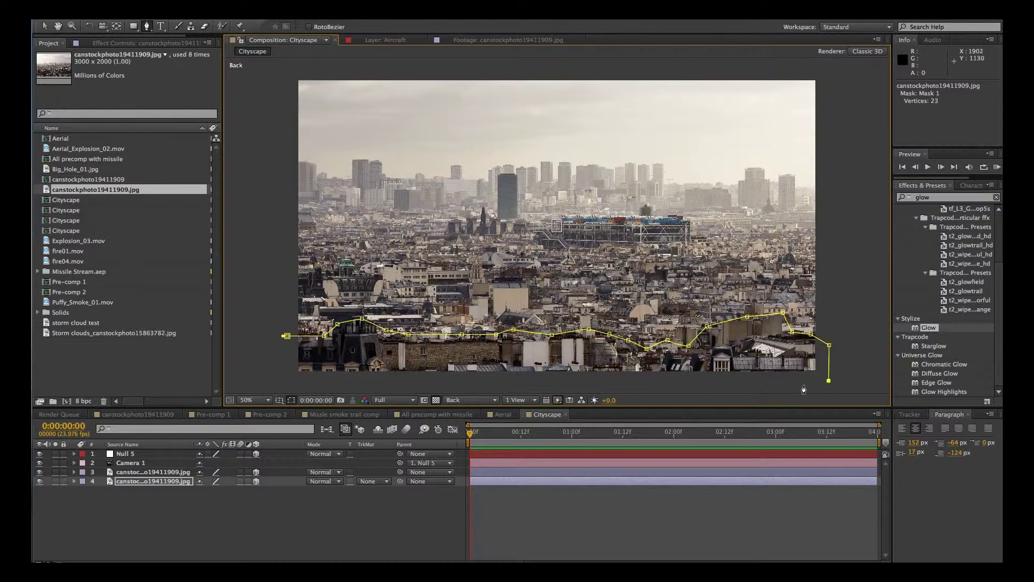
pyautogui.click(612, 382)
pyautogui.click(377, 384)
pyautogui.click(286, 382)
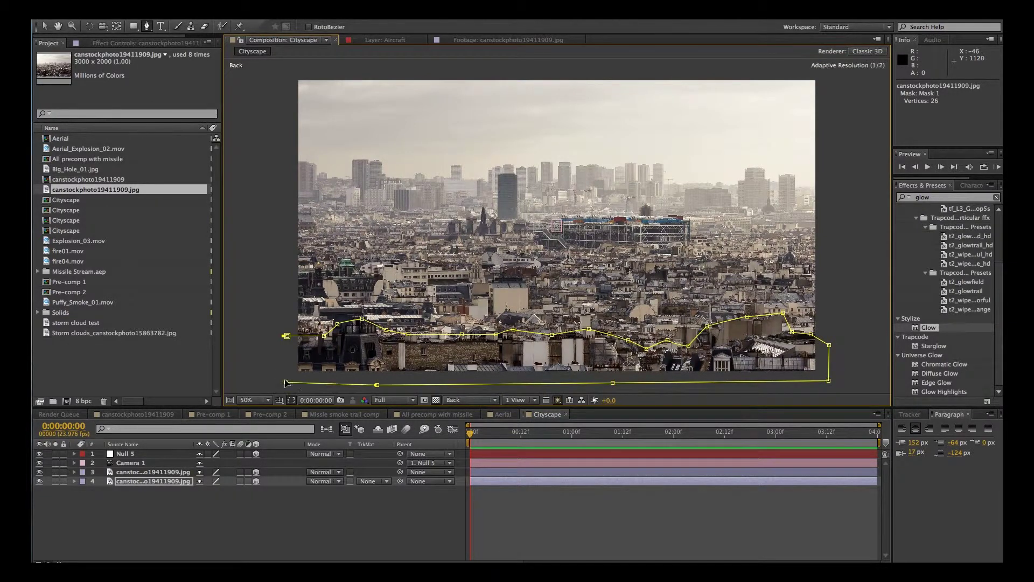
pyautogui.click(281, 354)
pyautogui.click(287, 336)
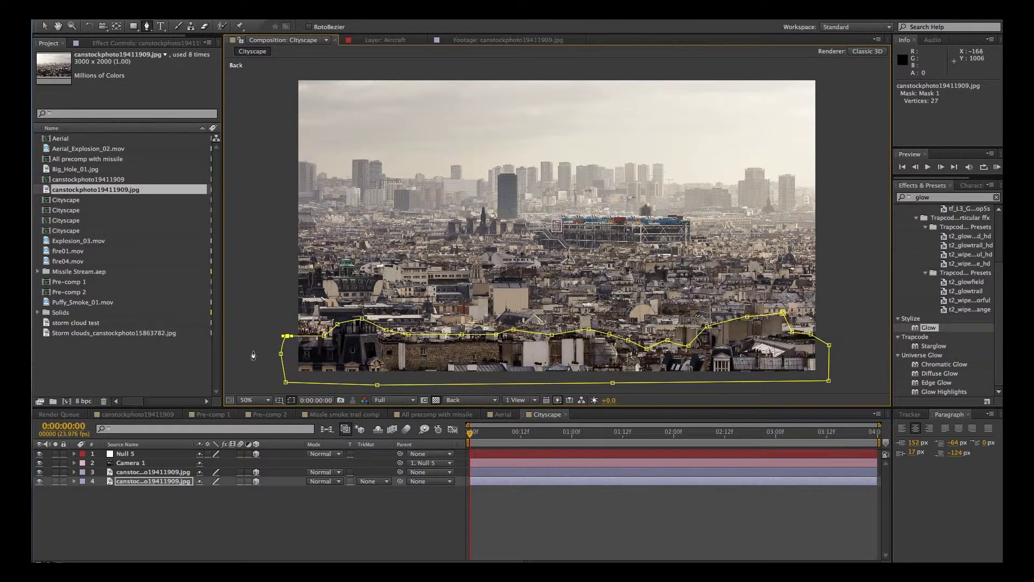
# Preview the masked layer solo, then set Mask 1's feather to about 16 pixels
pyautogui.click(169, 528)
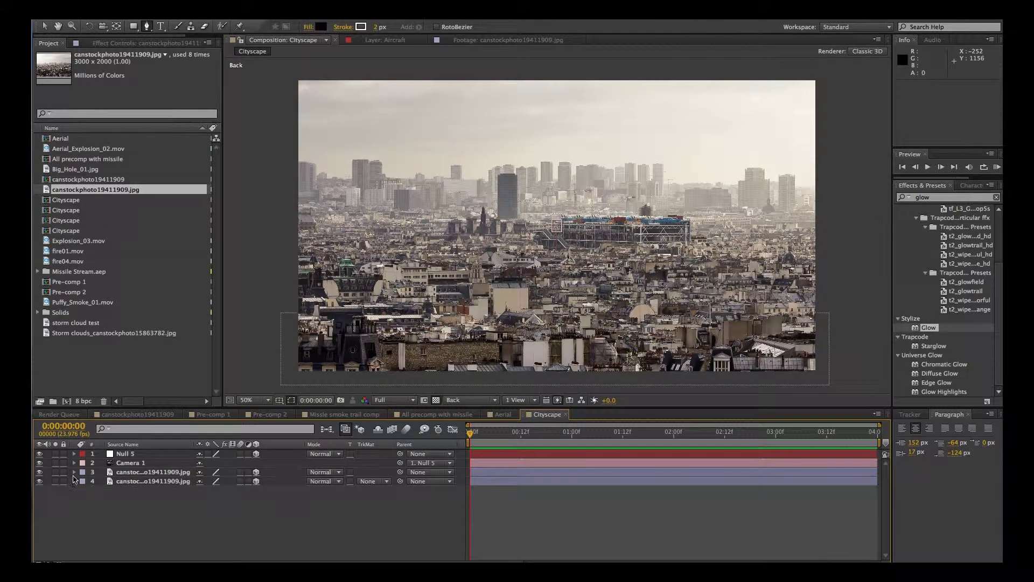
pyautogui.click(55, 481)
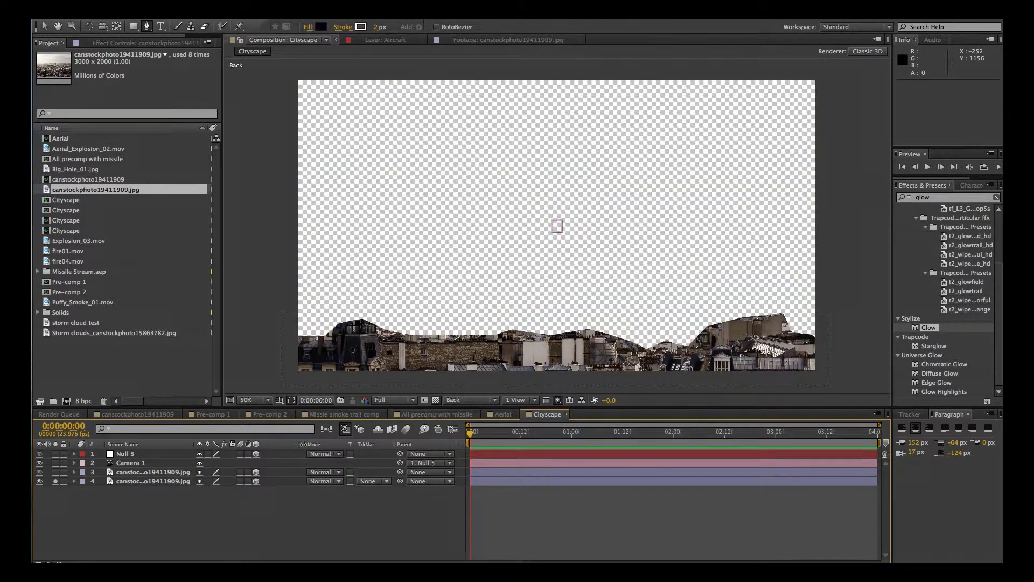
pyautogui.click(55, 481)
pyautogui.click(132, 481)
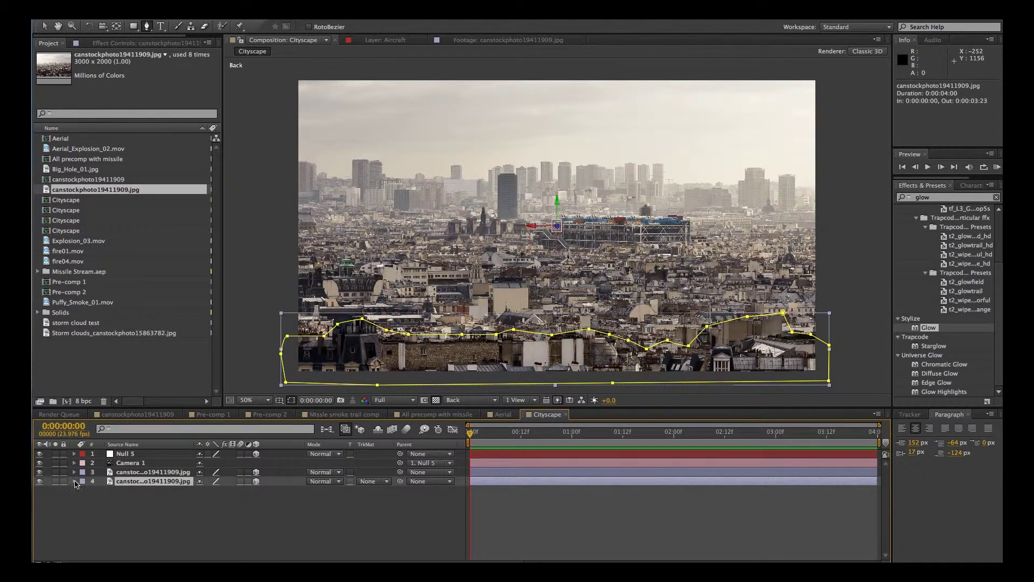
pyautogui.click(74, 481)
pyautogui.click(86, 491)
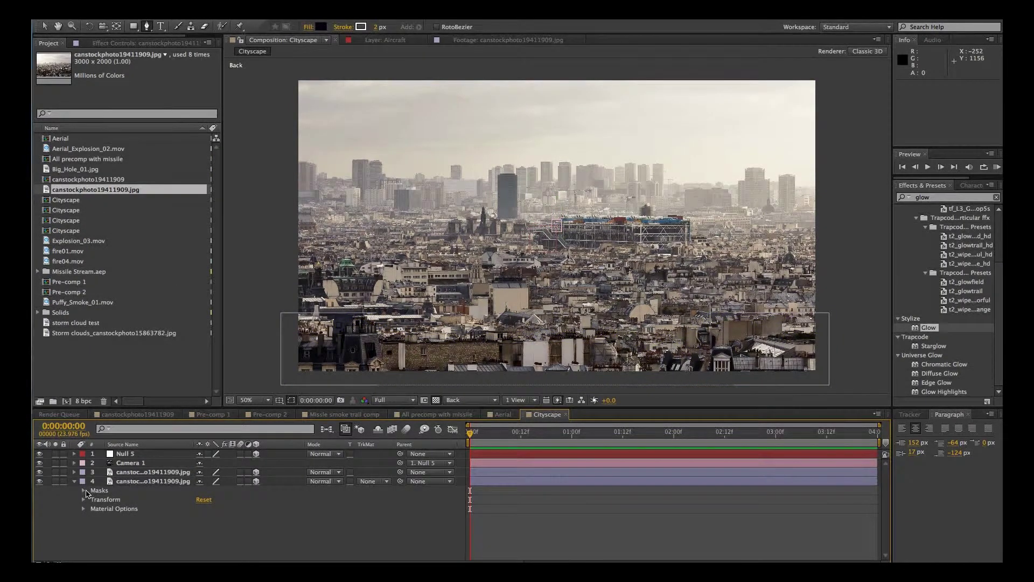
pyautogui.click(85, 490)
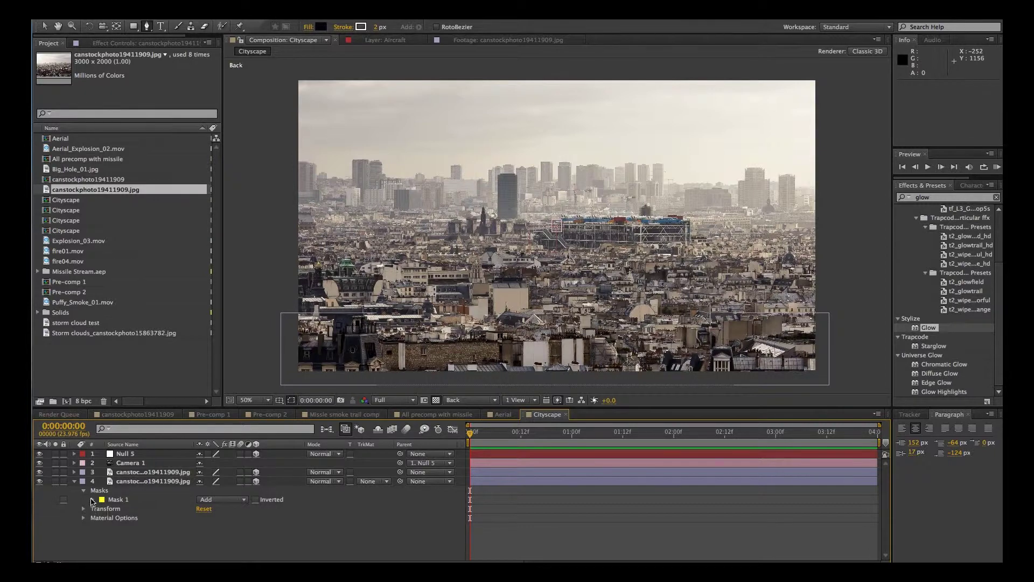
pyautogui.click(93, 500)
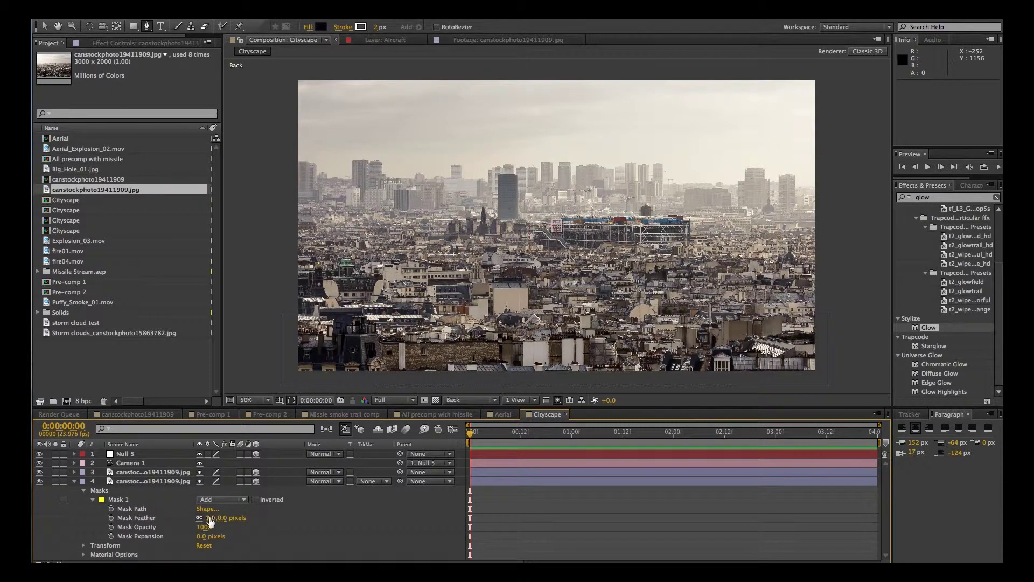
pyautogui.moveTo(210, 520); pyautogui.dragTo(215, 517)
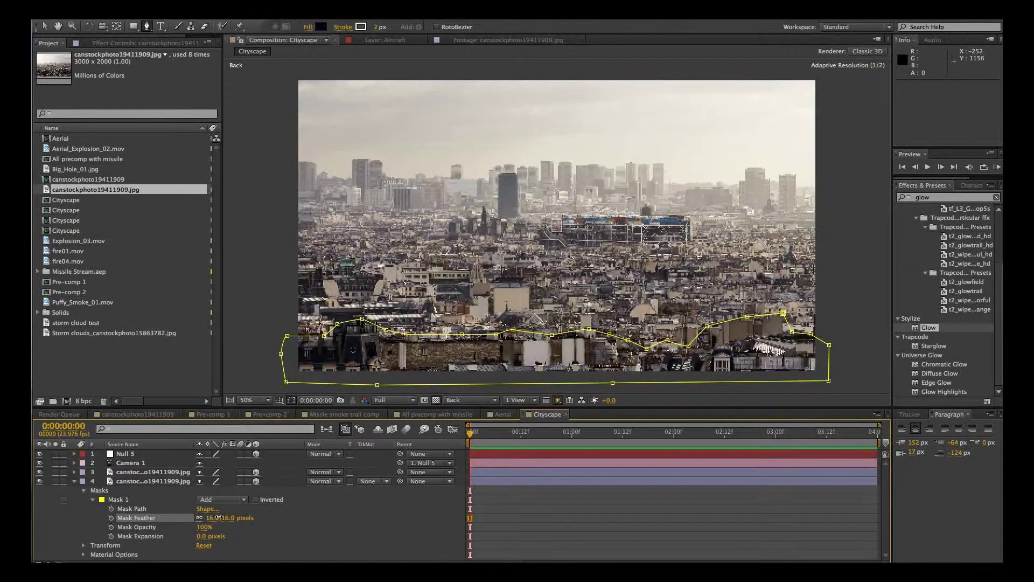
pyautogui.click(74, 481)
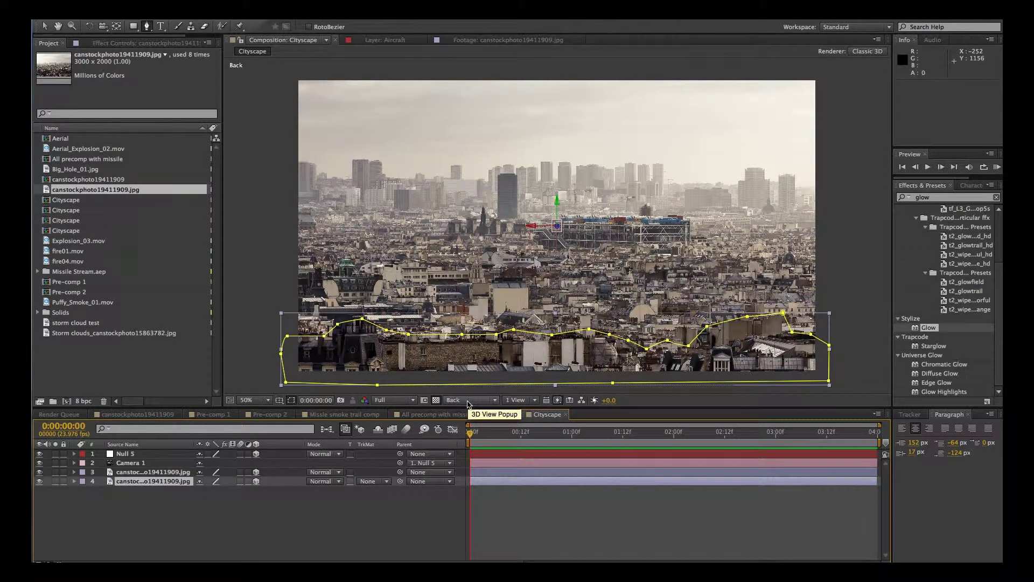
# Switch the 3D view to Top and select the masked rooftop layer
pyautogui.click(470, 403)
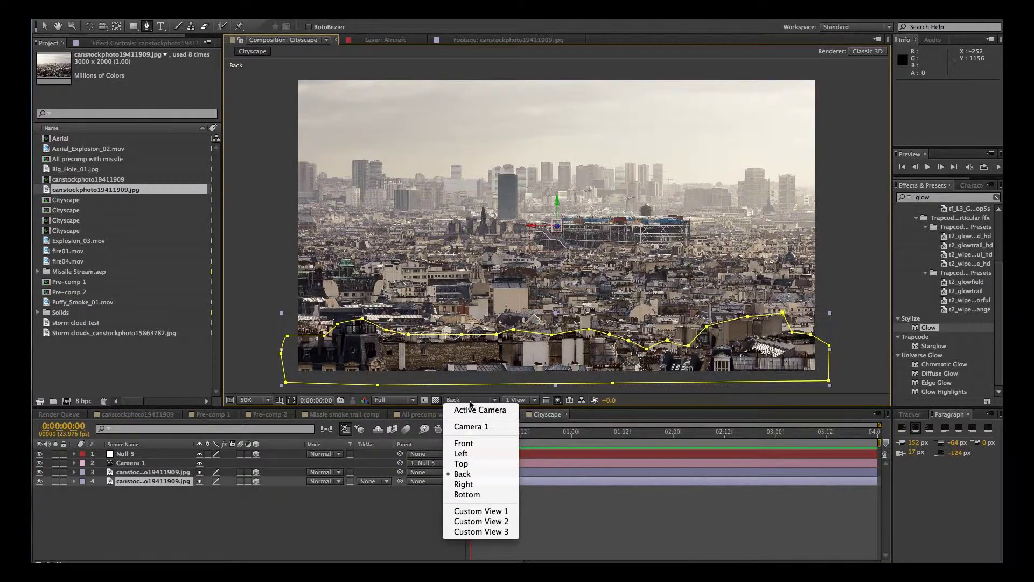
pyautogui.click(462, 464)
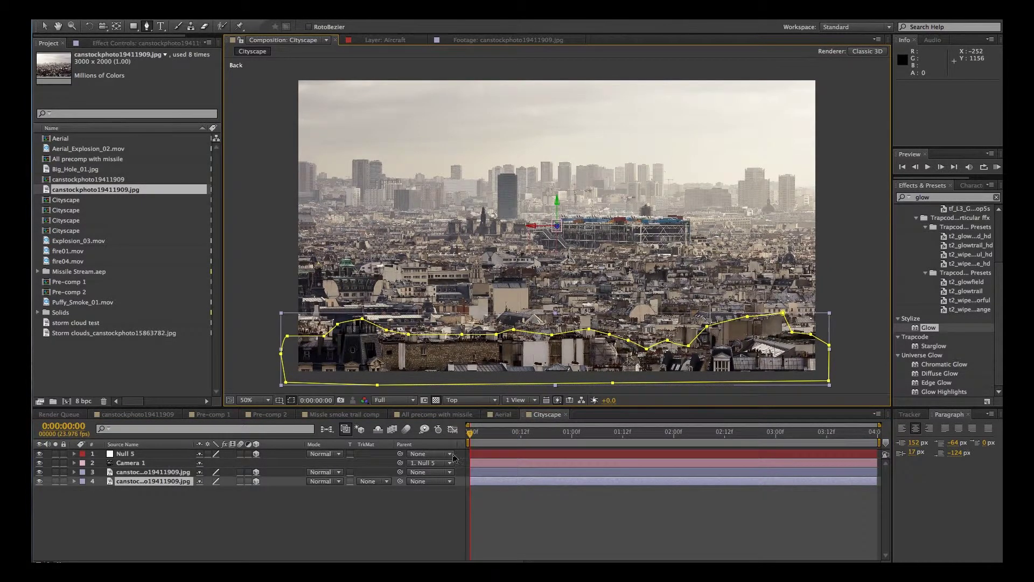
pyautogui.scroll(-6, 446, 338)
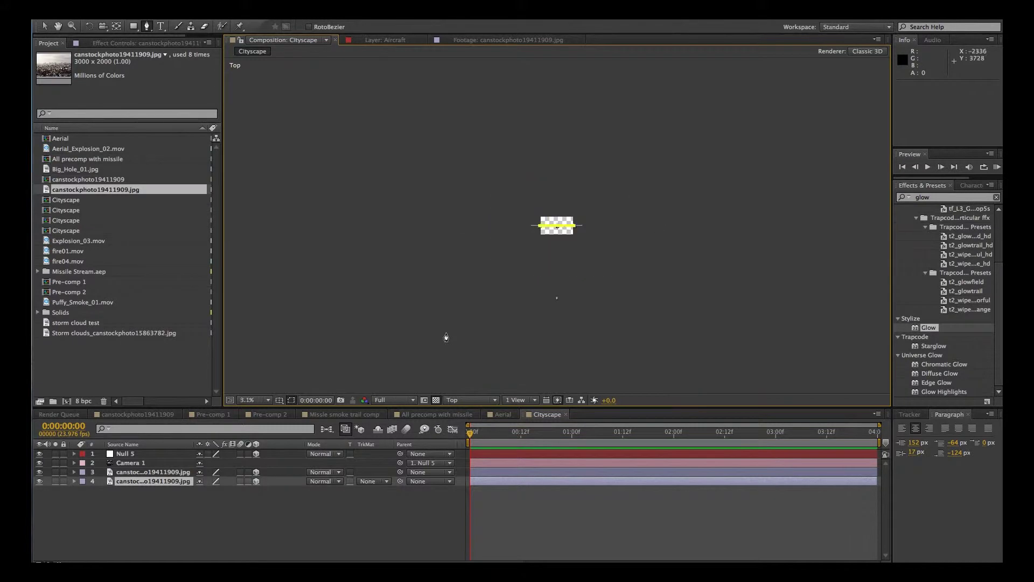
pyautogui.scroll(2, 447, 338)
pyautogui.scroll(-1, 425, 345)
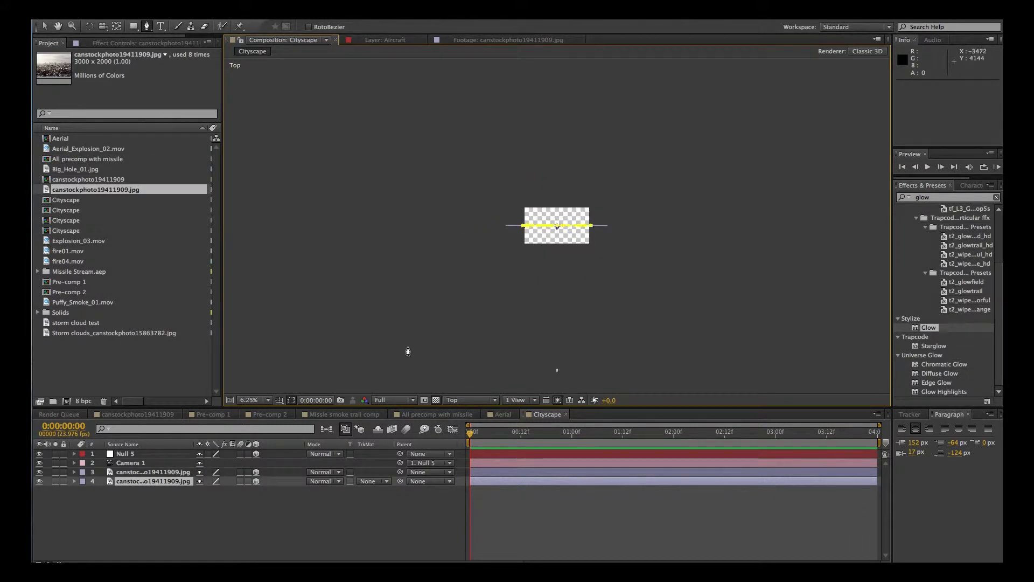
pyautogui.click(136, 464)
pyautogui.click(130, 472)
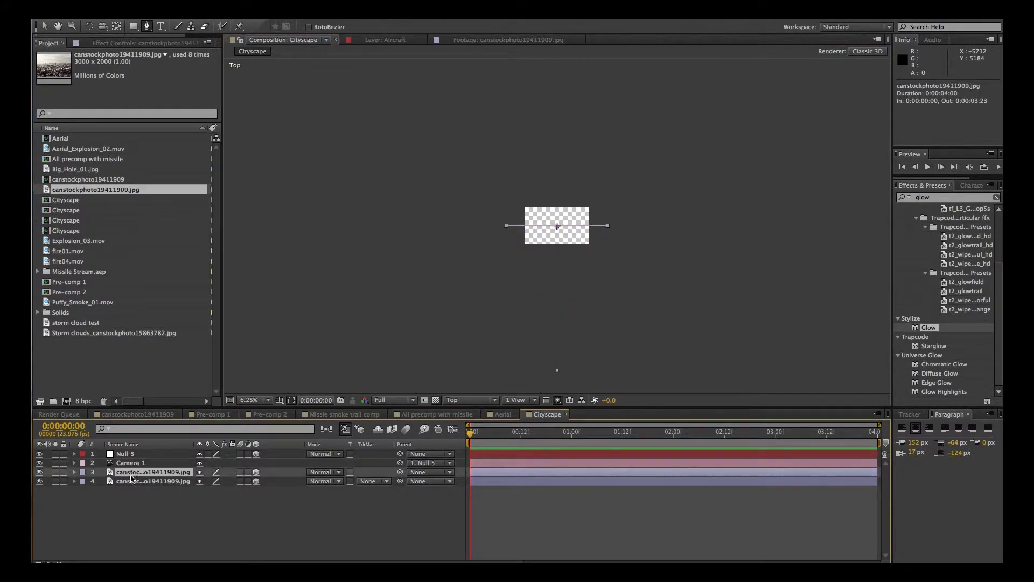
pyautogui.click(141, 482)
pyautogui.click(141, 473)
pyautogui.click(141, 483)
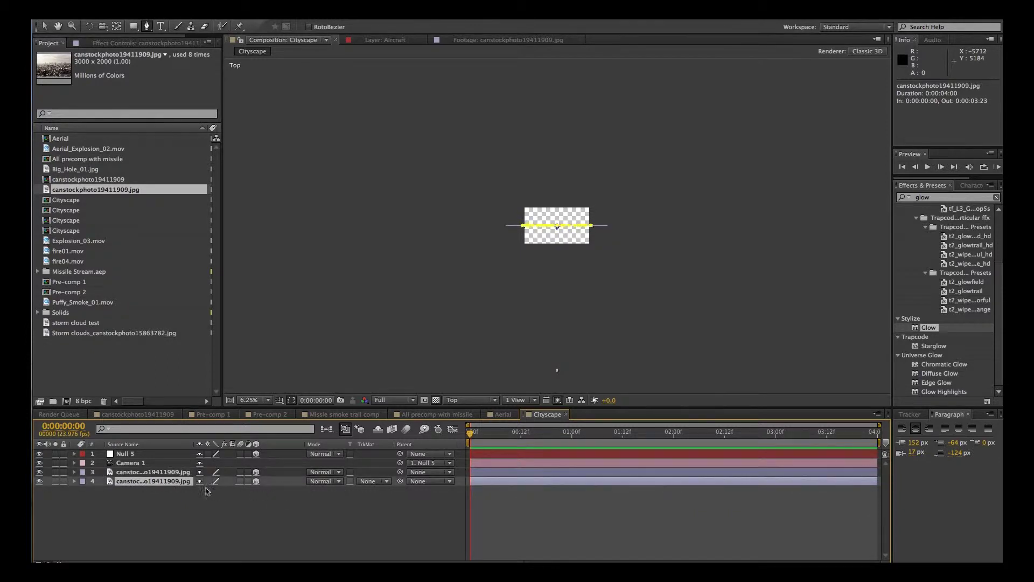
# Set the rooftop layer's Position Z to -1771 and return to the Active Camera view
pyautogui.press('p')
pyautogui.moveTo(236, 491); pyautogui.dragTo(164, 490)
pyautogui.moveTo(248, 492); pyautogui.dragTo(167, 489)
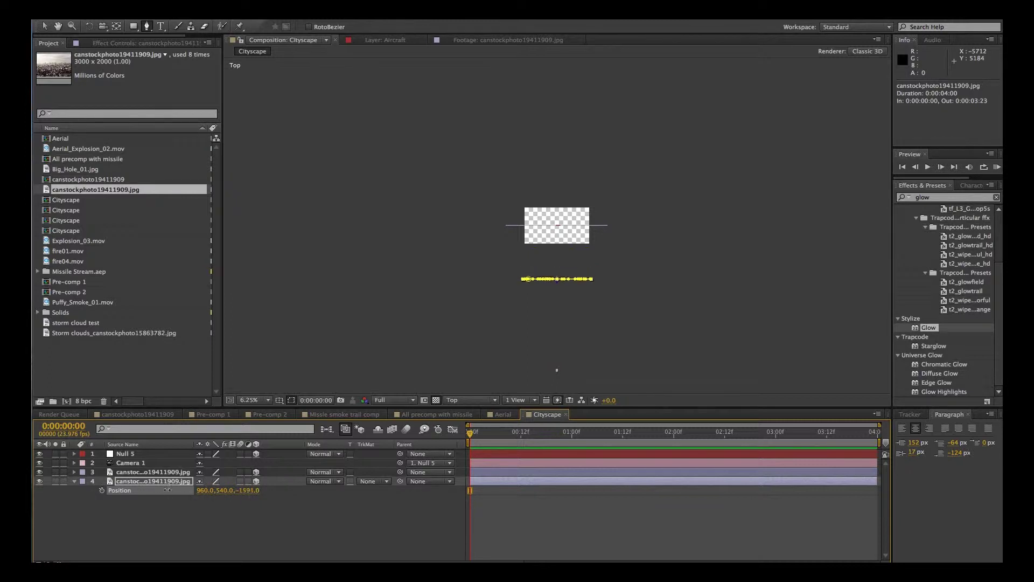
pyautogui.moveTo(256, 495); pyautogui.dragTo(158, 493)
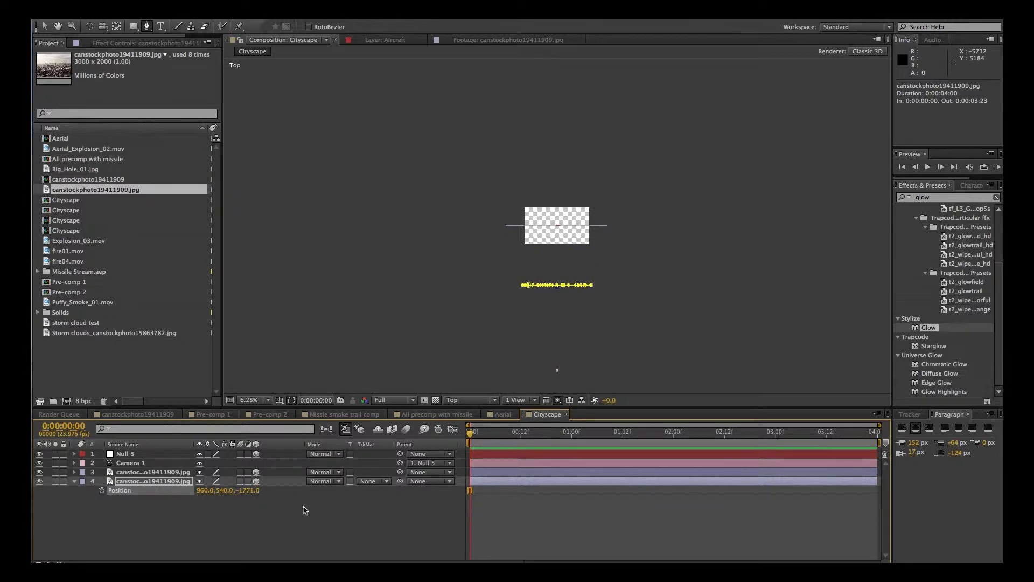
pyautogui.click(306, 510)
pyautogui.click(461, 401)
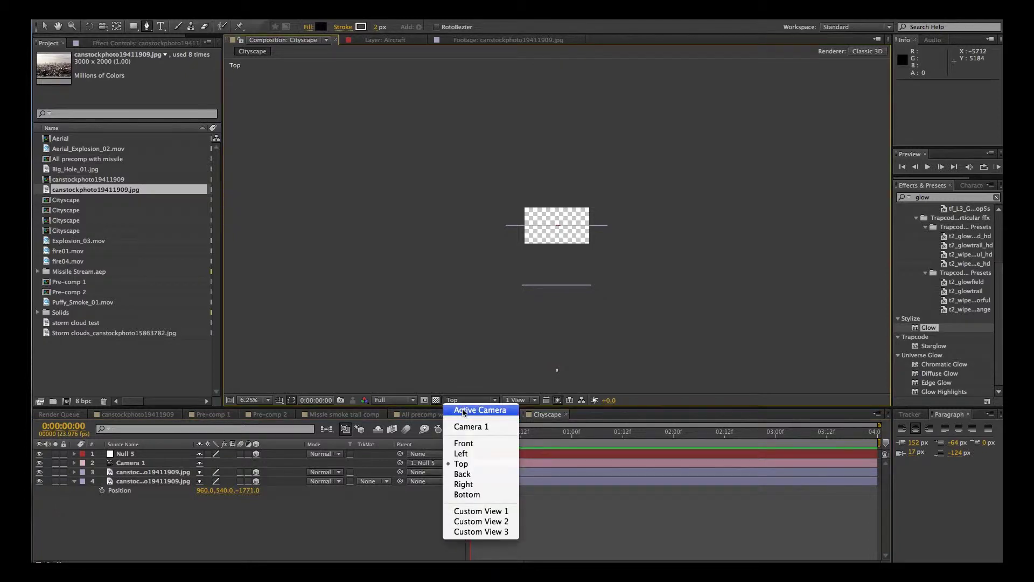
pyautogui.click(463, 411)
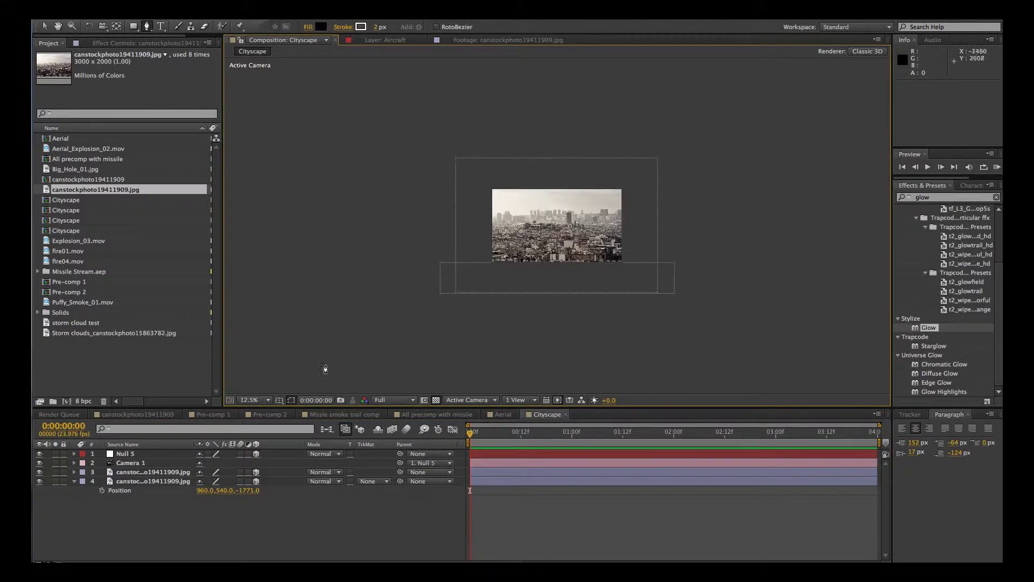
# Fit the comp in the viewer and shrink the rooftop layer to 57% scale
pyautogui.click(250, 400)
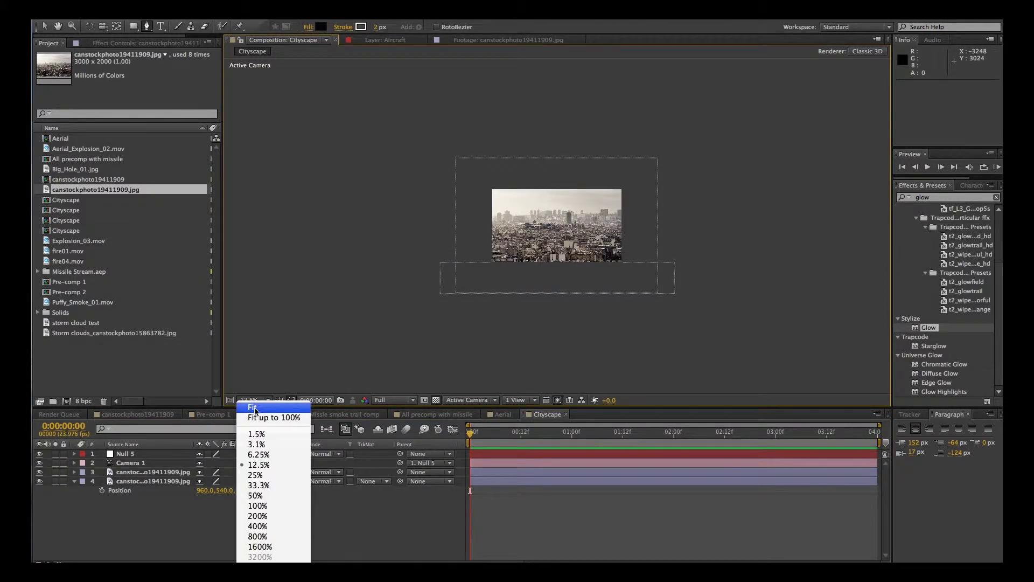
pyautogui.click(254, 409)
pyautogui.click(173, 481)
pyautogui.press('s')
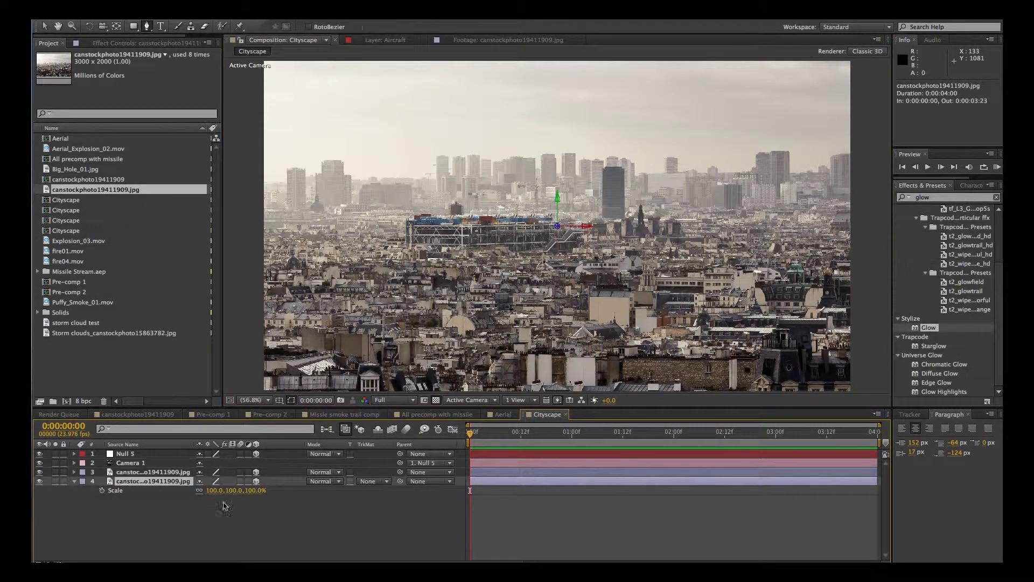
pyautogui.moveTo(215, 491)
pyautogui.mouseDown()
pyautogui.moveTo(286, 492)
pyautogui.moveTo(198, 493)
pyautogui.mouseUp()
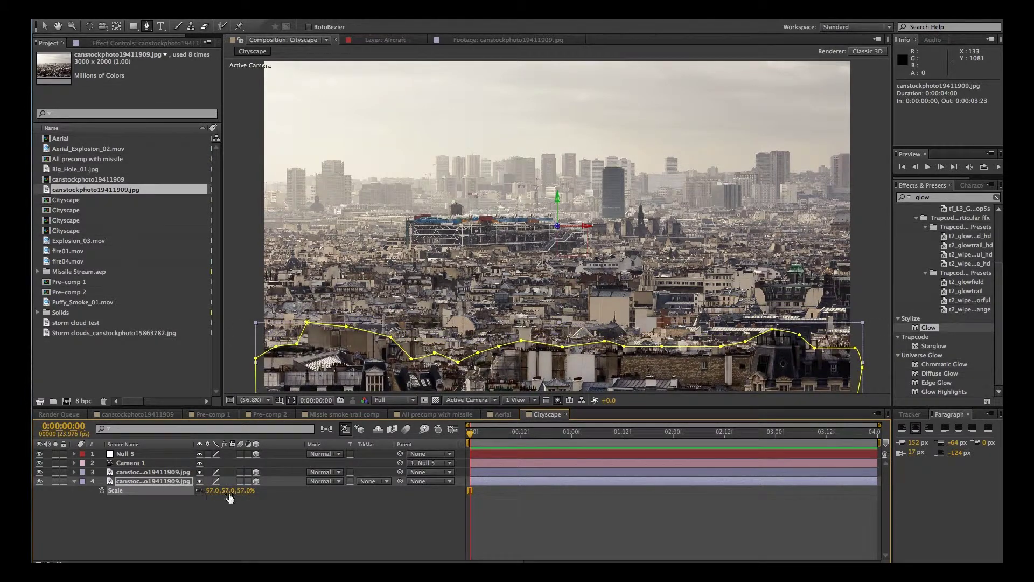
# Fine-tune the rooftop layer's scale and raise it to Position Y 435 to match the city
pyautogui.press('p')
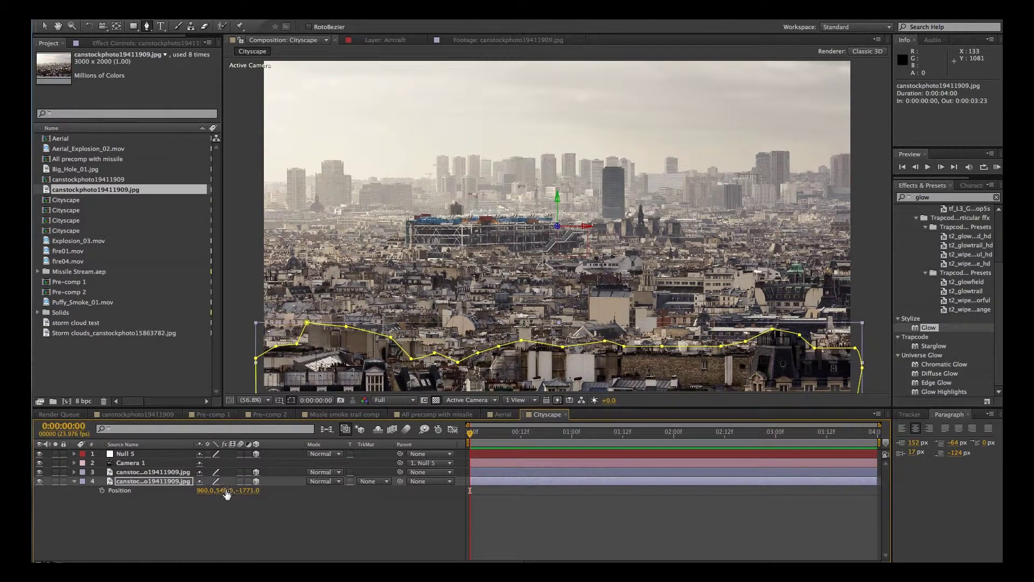
pyautogui.moveTo(225, 490); pyautogui.dragTo(198, 491)
pyautogui.press('s')
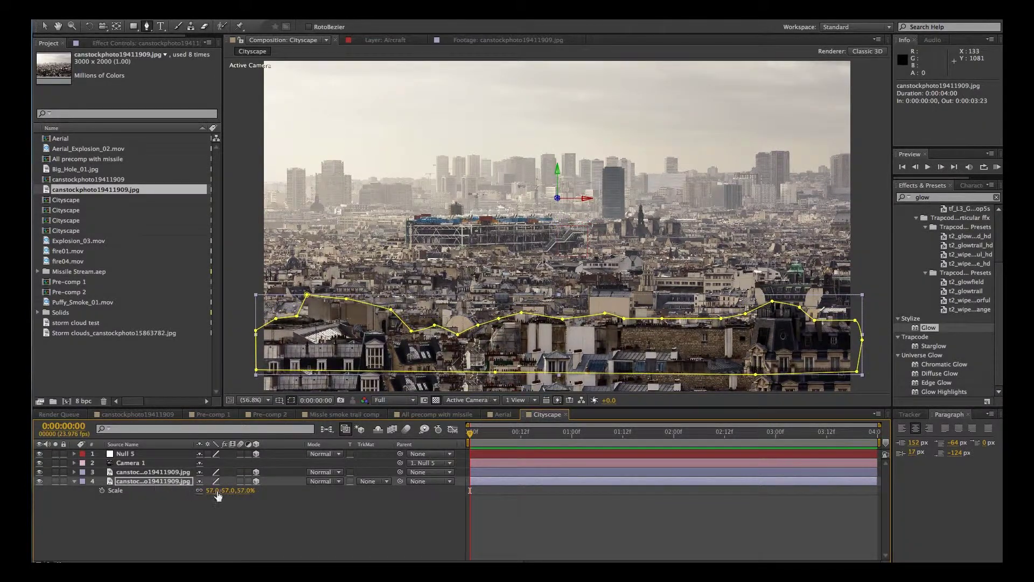
pyautogui.moveTo(213, 490); pyautogui.dragTo(220, 490)
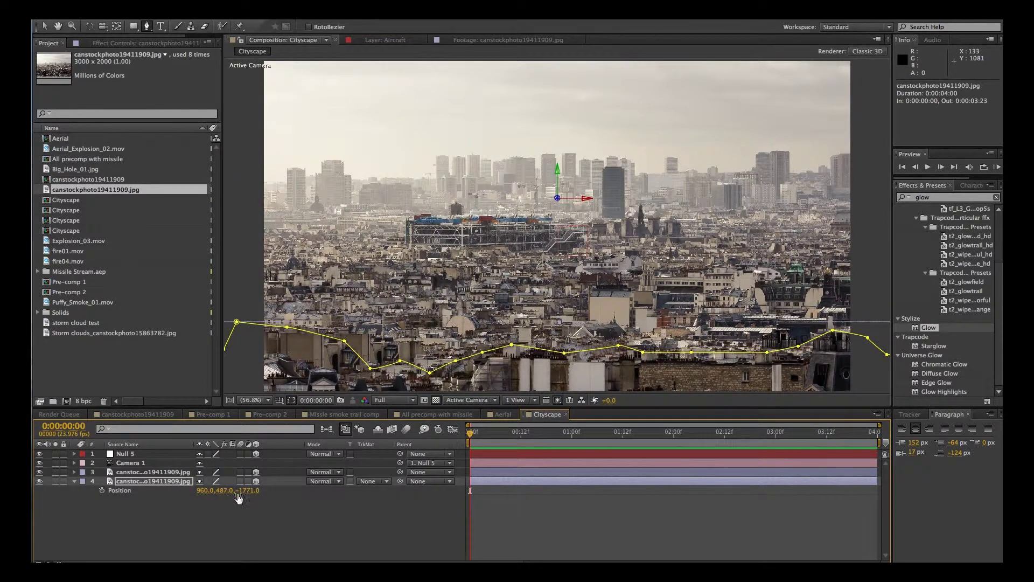
pyautogui.press('p')
pyautogui.moveTo(223, 490)
pyautogui.mouseDown()
pyautogui.moveTo(182, 491)
pyautogui.moveTo(194, 493)
pyautogui.mouseUp()
pyautogui.click(194, 518)
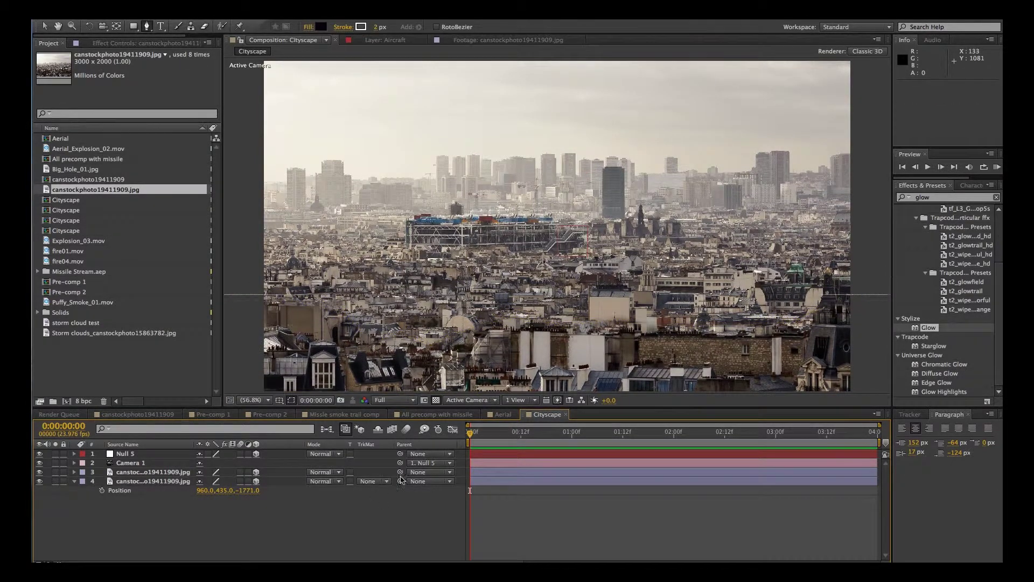
# Set Null 5's Position Z to -590 so the parented camera dollies into the city
pyautogui.click(133, 453)
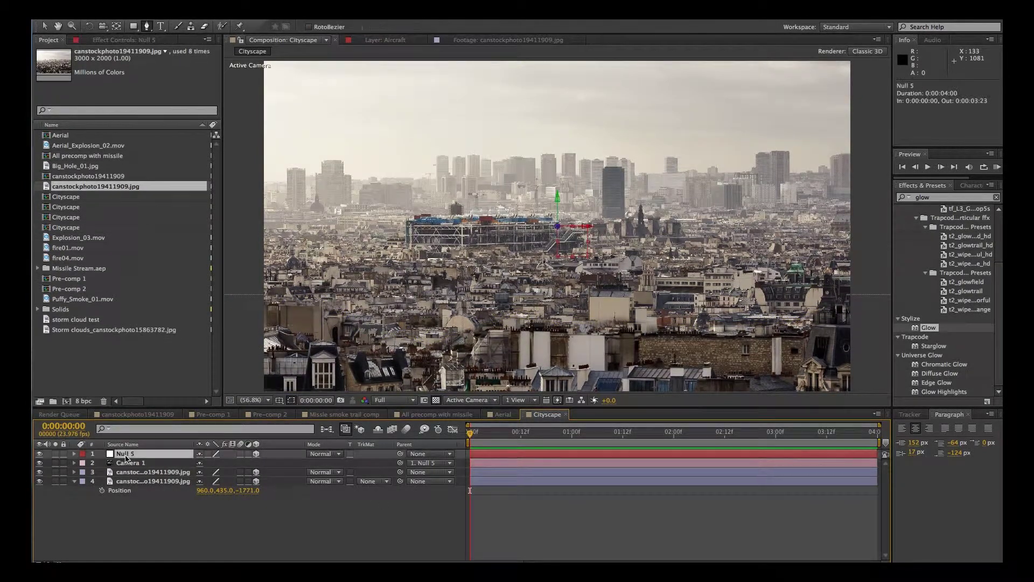
pyautogui.press('p')
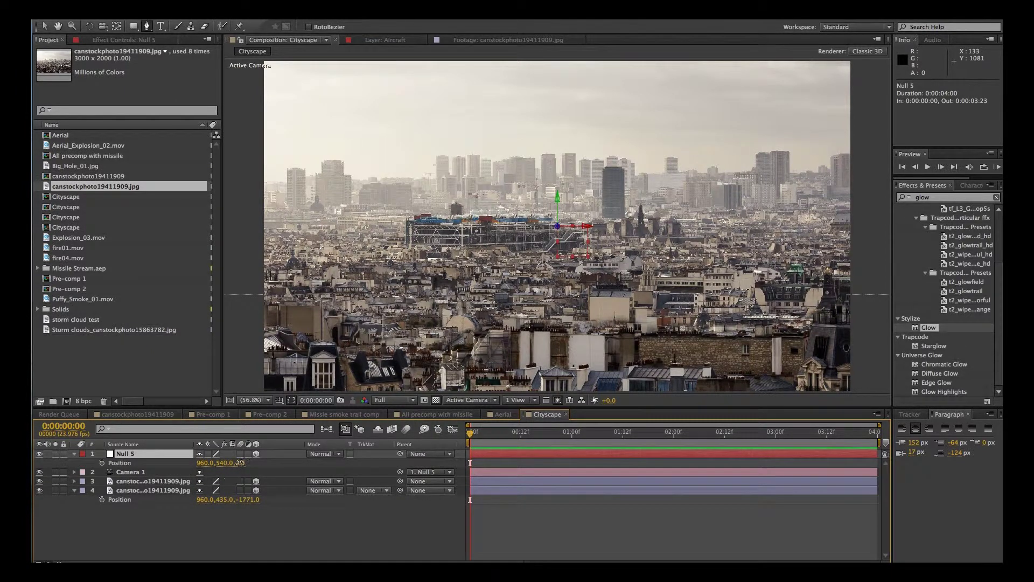
pyautogui.moveTo(240, 462)
pyautogui.mouseDown()
pyautogui.moveTo(516, 487)
pyautogui.moveTo(241, 481)
pyautogui.mouseUp()
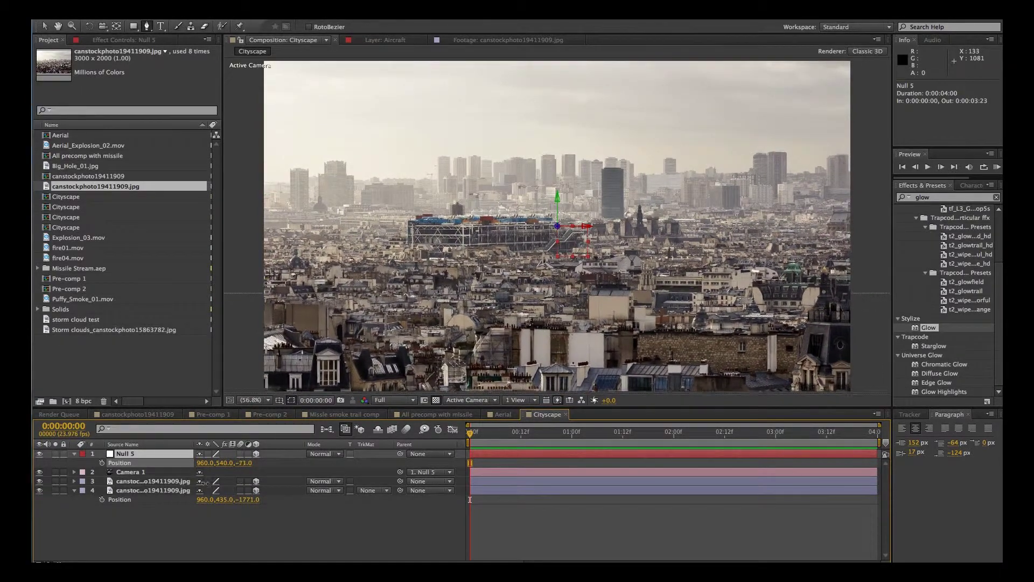
pyautogui.moveTo(247, 462); pyautogui.dragTo(218, 463)
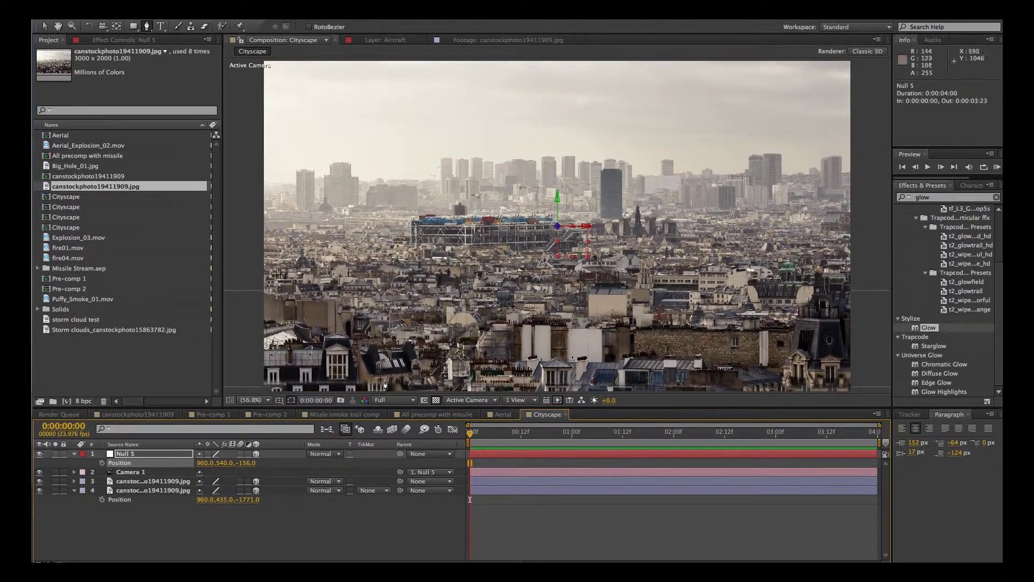
pyautogui.moveTo(249, 466); pyautogui.dragTo(50, 447)
pyautogui.moveTo(249, 467); pyautogui.dragTo(197, 461)
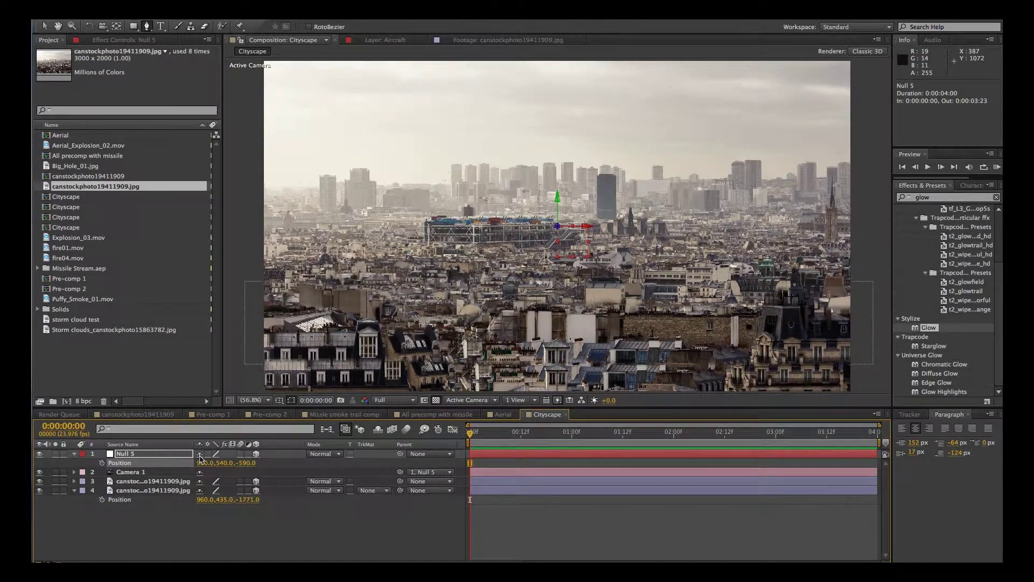
pyautogui.press('F2')
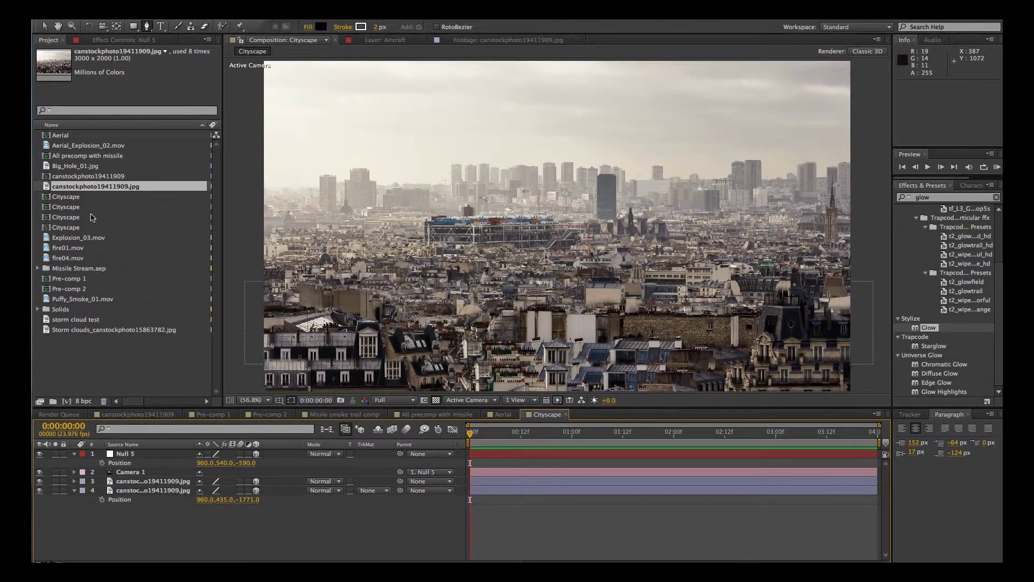
pyautogui.click(60, 250)
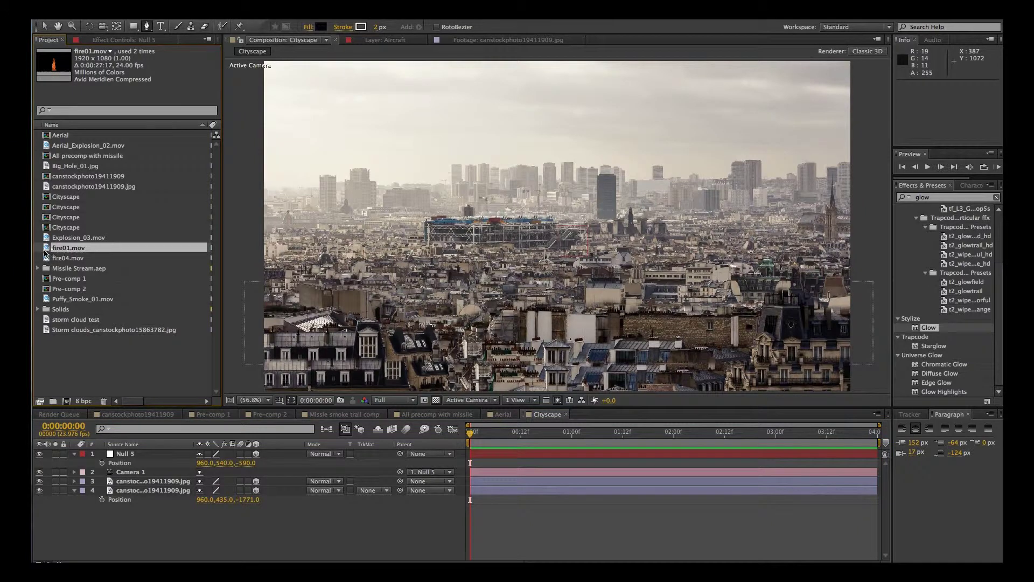
# Add fire01.mov in Screen mode at 19% scale as a 3D layer atop the dark central tower
pyautogui.moveTo(49, 250); pyautogui.dragTo(159, 449)
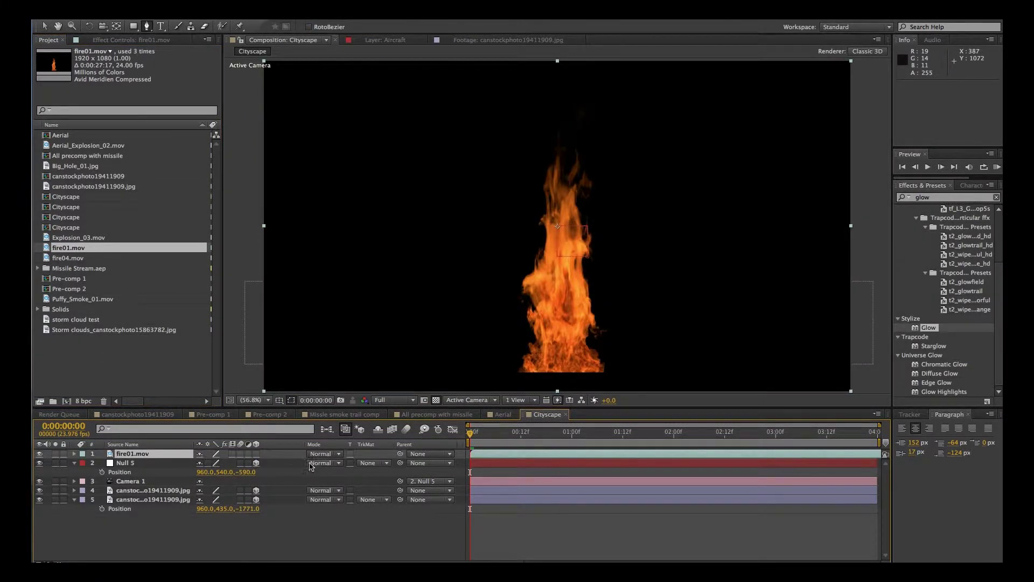
pyautogui.click(326, 454)
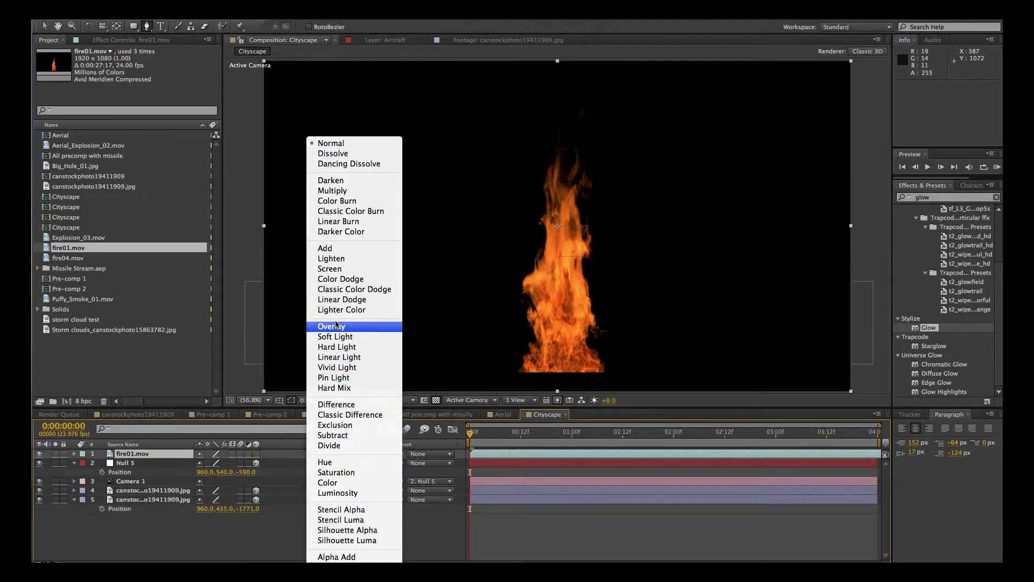
pyautogui.click(331, 268)
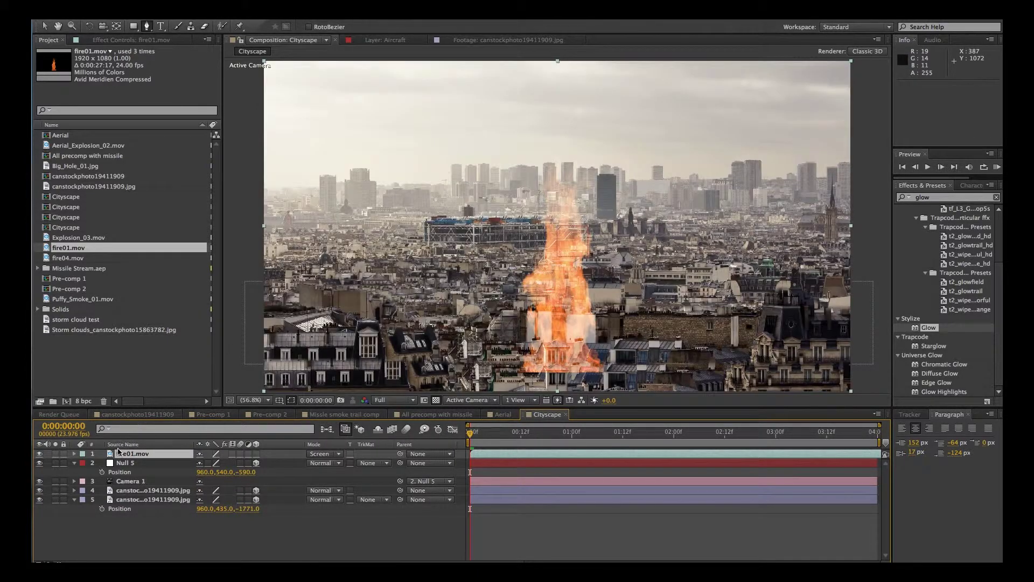
pyautogui.press('s')
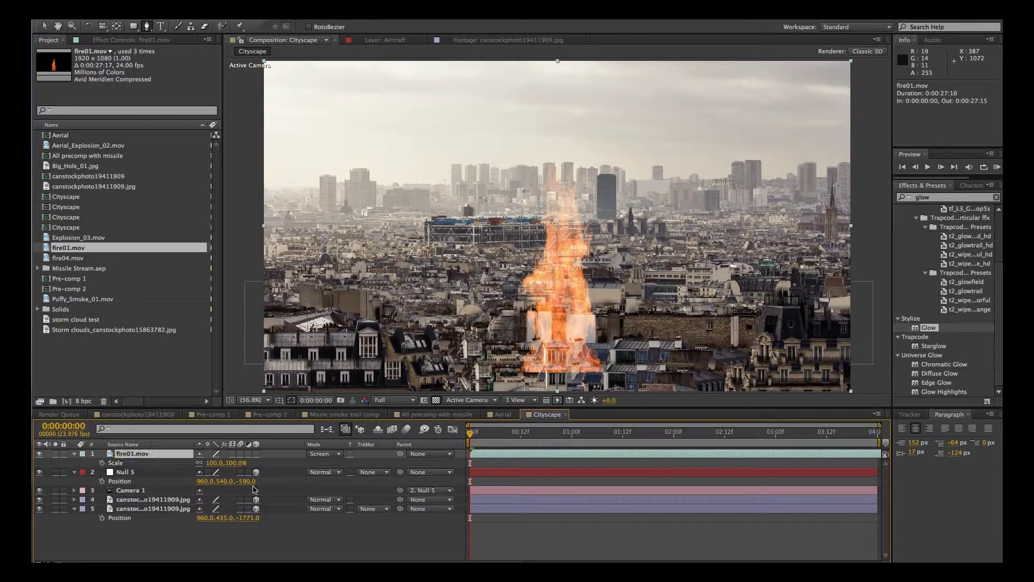
pyautogui.moveTo(213, 463); pyautogui.dragTo(183, 467)
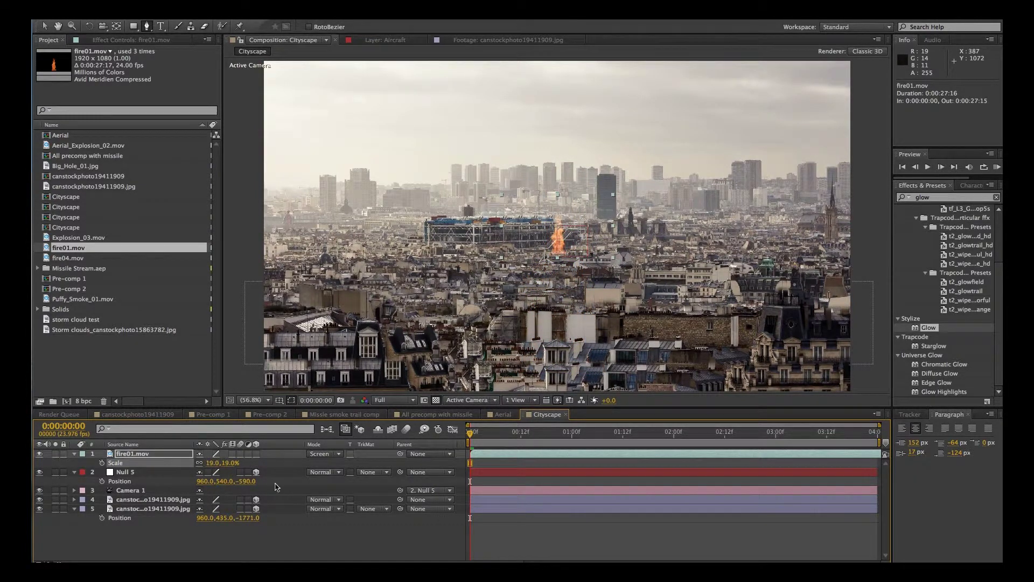
pyautogui.click(256, 453)
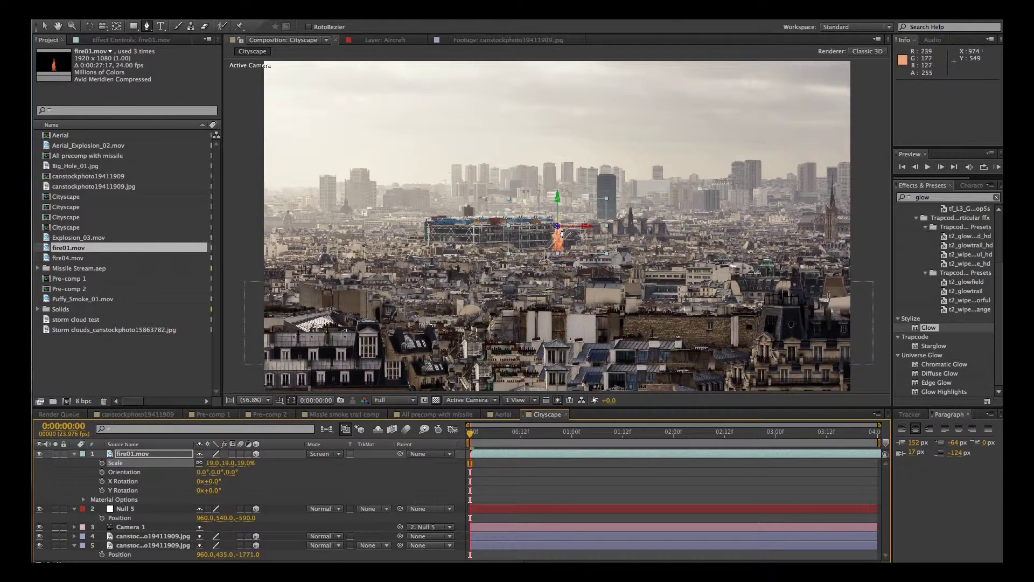
pyautogui.click(44, 26)
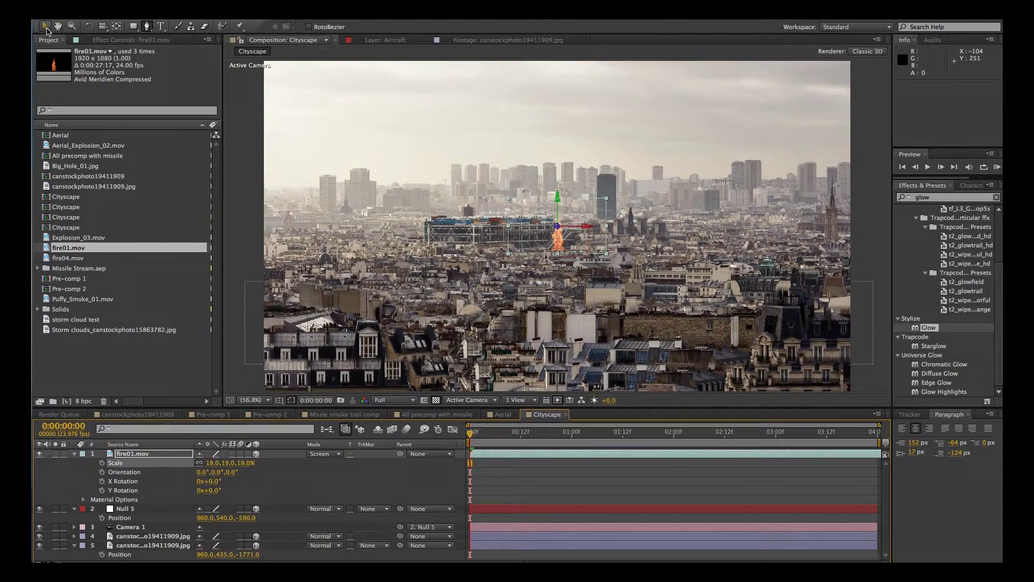
pyautogui.moveTo(558, 244); pyautogui.dragTo(607, 167)
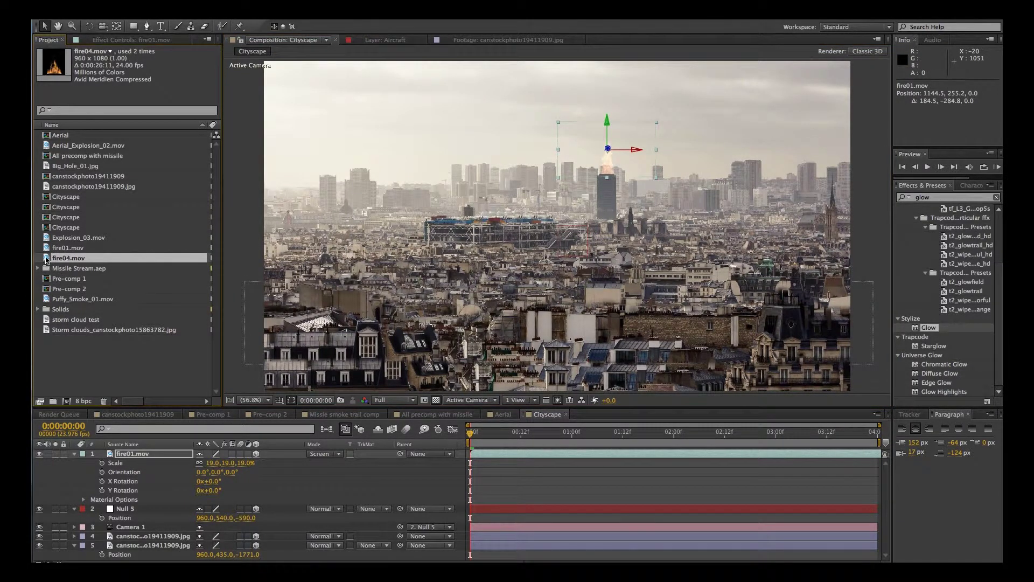
# Add fire04.mov to the comp in Screen mode, scaled to 19%
pyautogui.click(48, 259)
pyautogui.moveTo(114, 450); pyautogui.dragTo(110, 454)
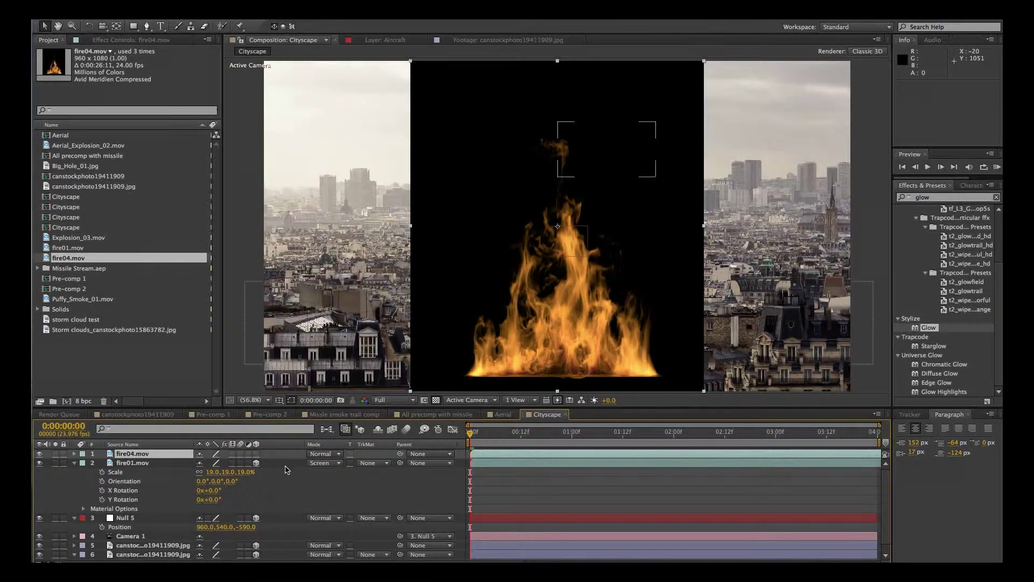
pyautogui.click(322, 457)
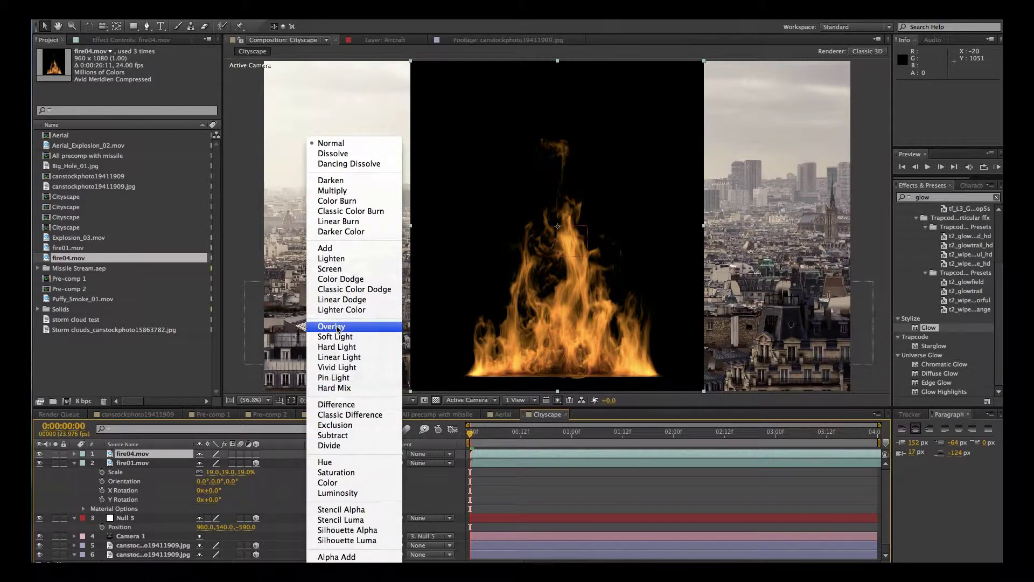
pyautogui.click(330, 268)
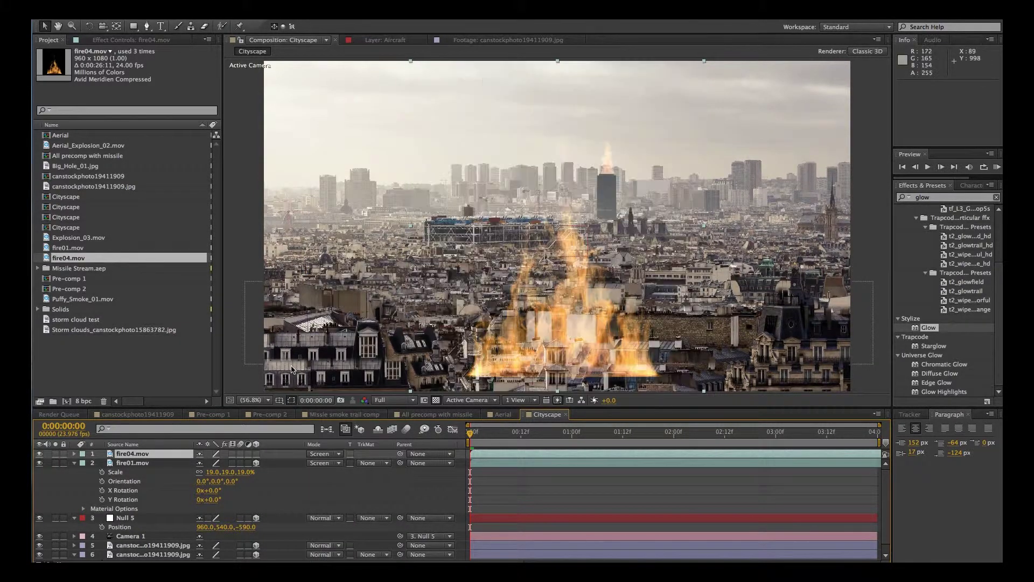
pyautogui.press('s')
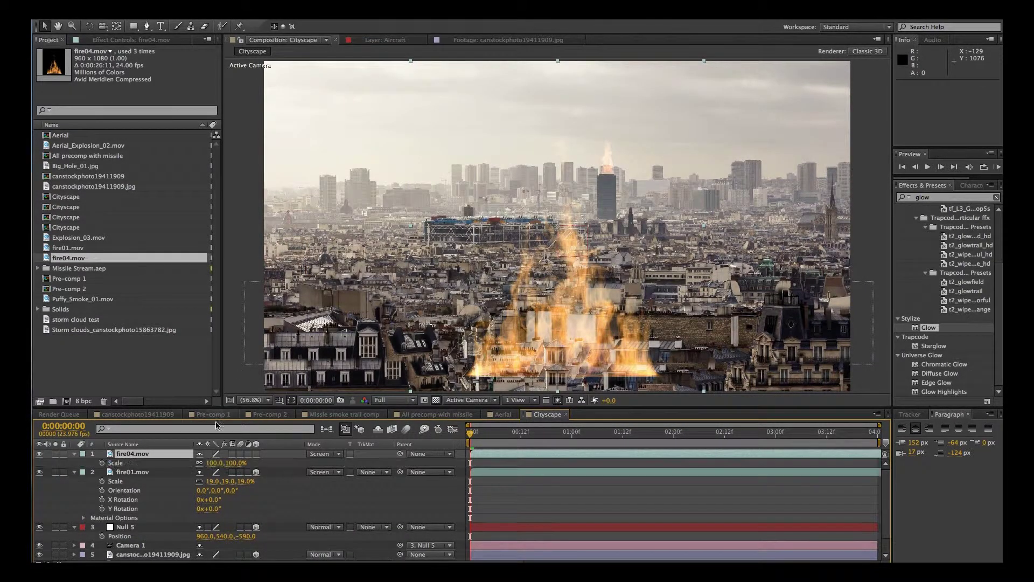
pyautogui.moveTo(214, 464); pyautogui.dragTo(171, 463)
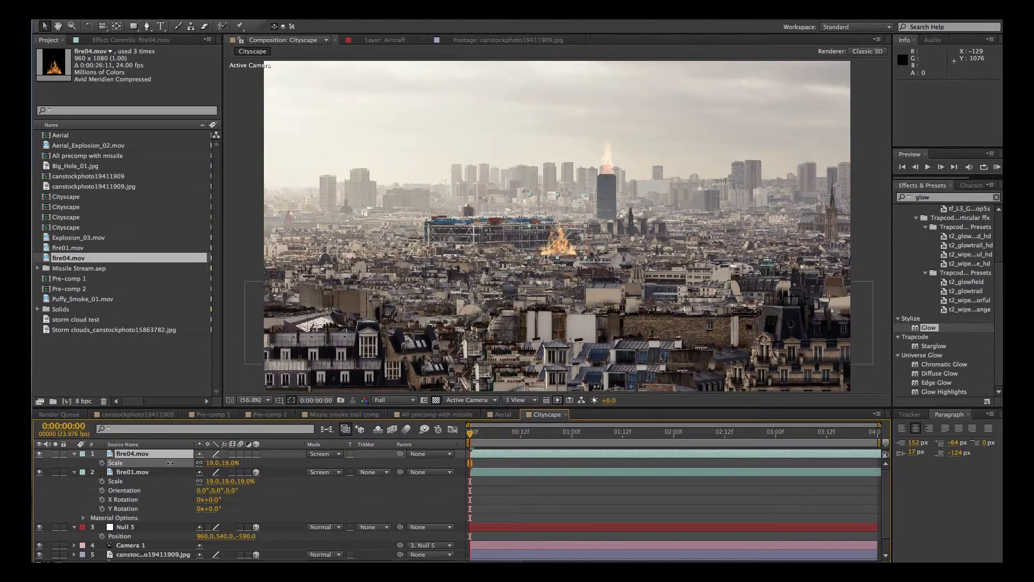
# Make fire04 3D and place it beside the colourful building left of centre
pyautogui.moveTo(526, 247); pyautogui.dragTo(400, 237)
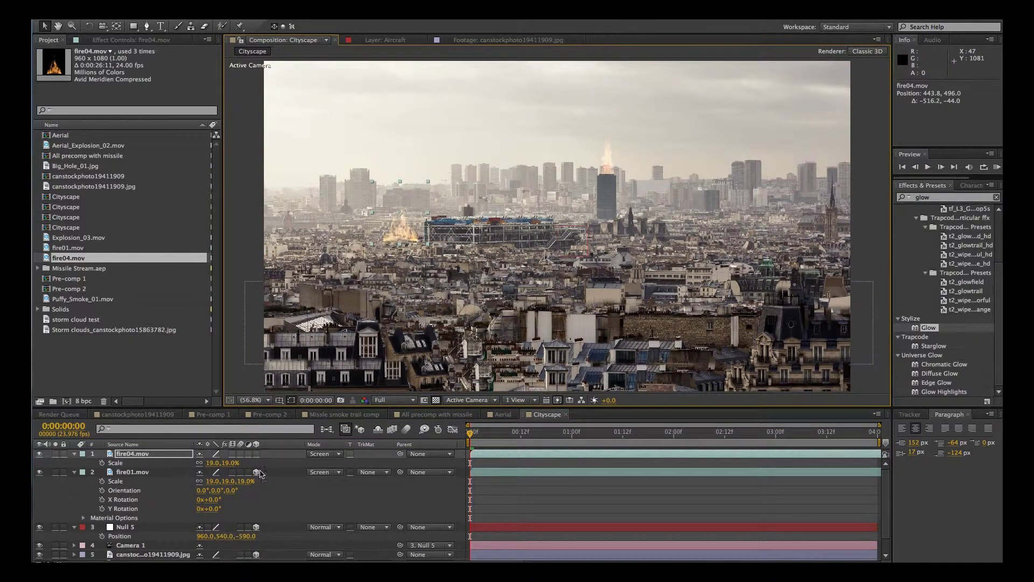
pyautogui.click(257, 453)
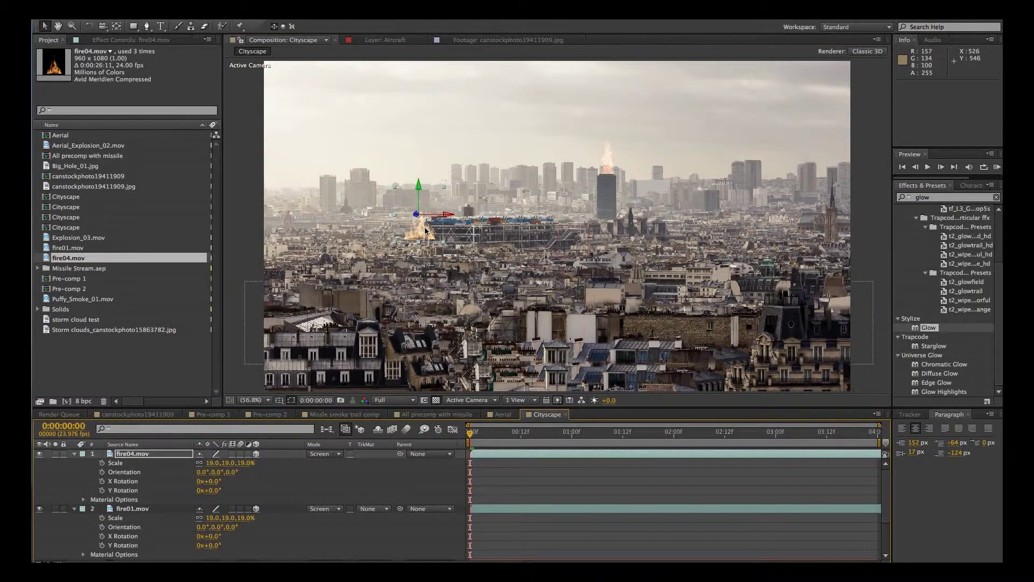
pyautogui.moveTo(422, 232); pyautogui.dragTo(403, 238)
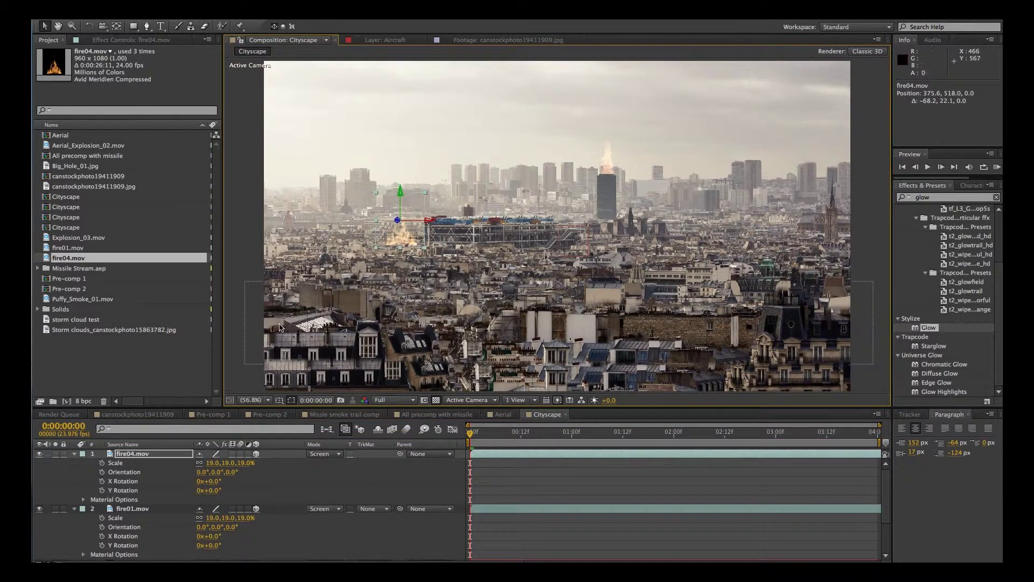
pyautogui.click(74, 454)
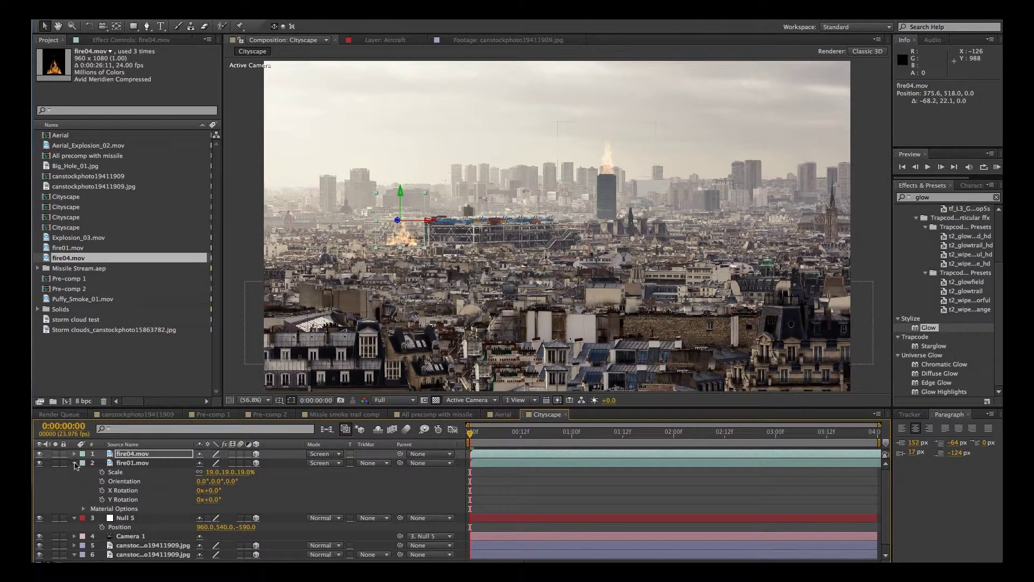
pyautogui.click(74, 463)
pyautogui.click(125, 472)
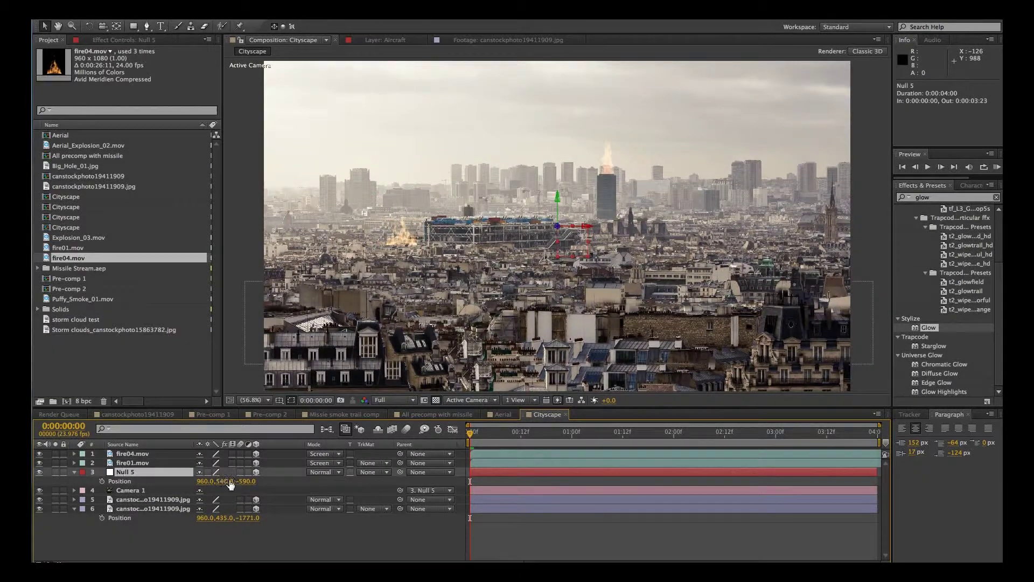
# Scrub Null 5's Z position to -750 to push the camera closer to the city
pyautogui.moveTo(248, 485); pyautogui.dragTo(178, 499)
pyautogui.click(138, 527)
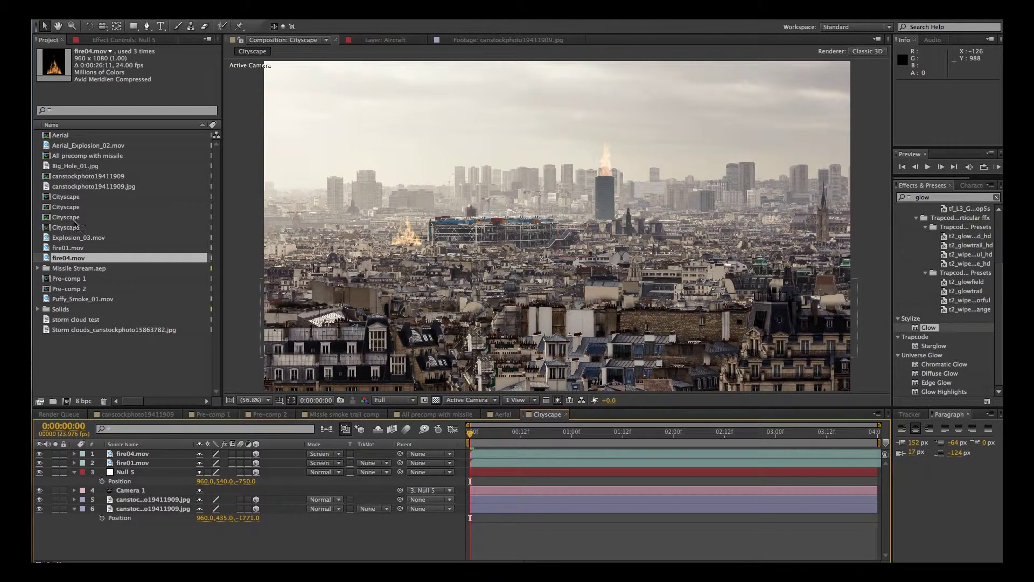
pyautogui.click(61, 239)
# Add Explosion_03.mov to the Cityscape comp and shrink it at the 1:03 frame
pyautogui.moveTo(59, 241); pyautogui.dragTo(126, 453)
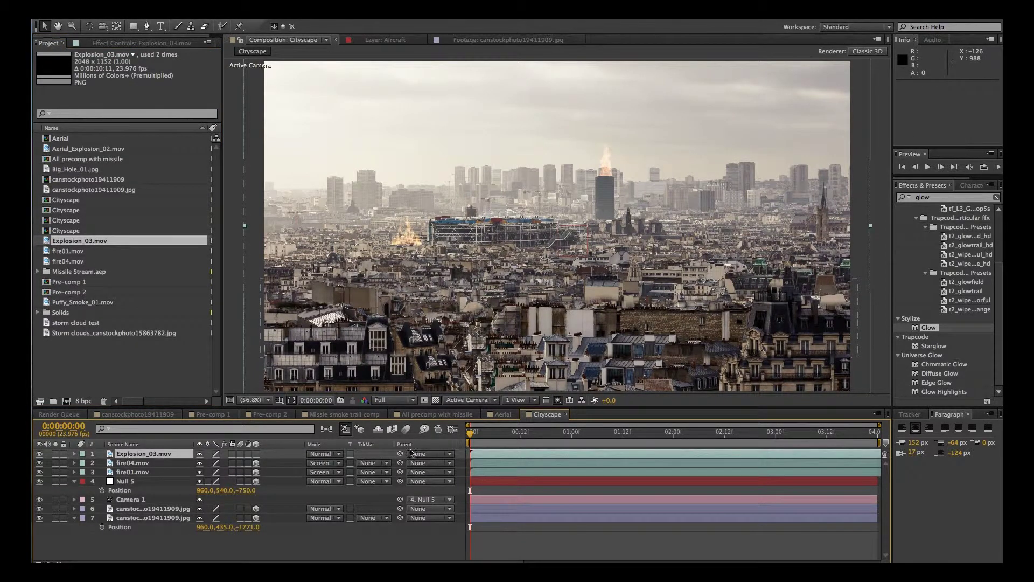
pyautogui.moveTo(474, 435); pyautogui.dragTo(585, 434)
pyautogui.click(118, 456)
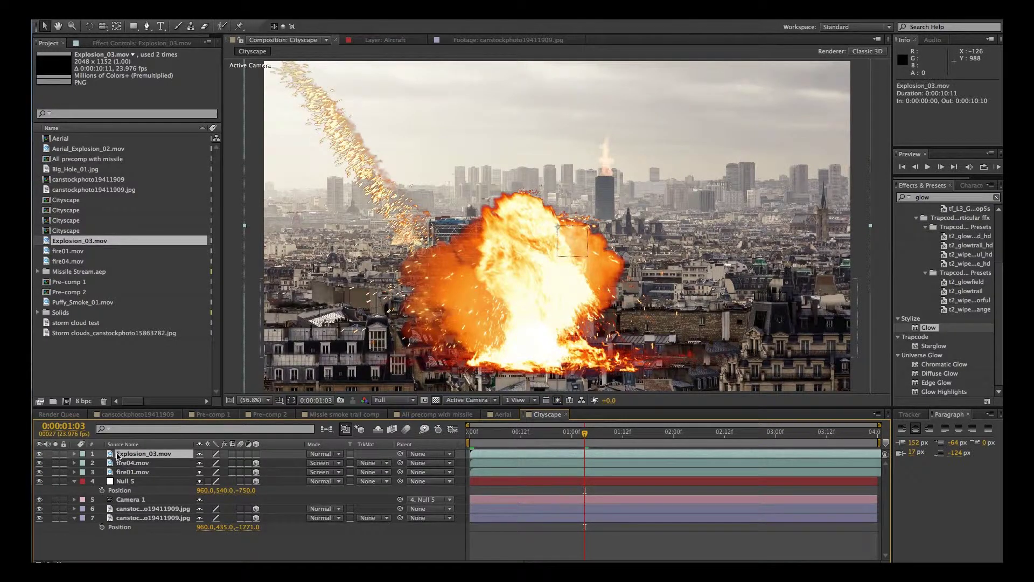
pyautogui.press('s')
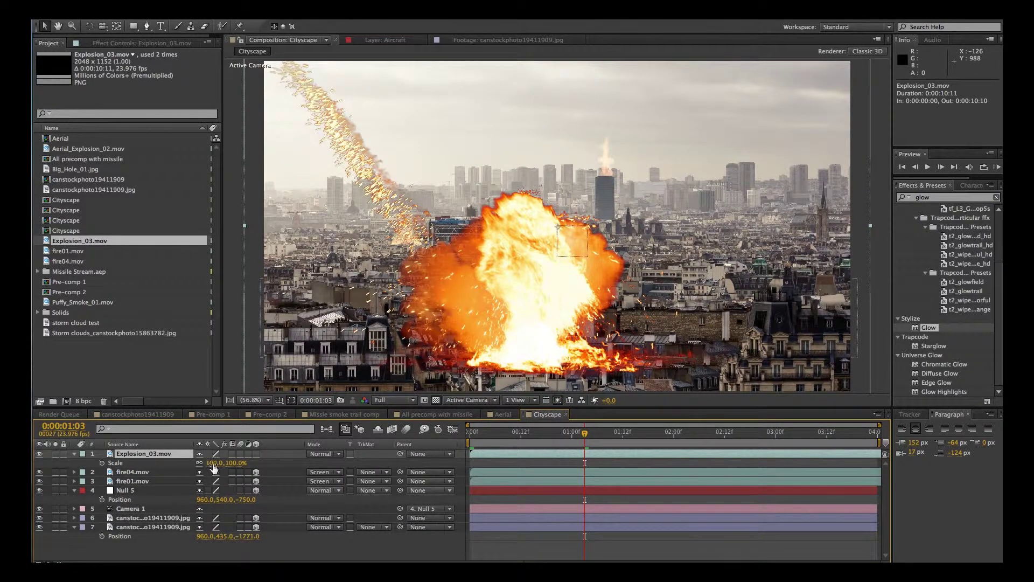
pyautogui.moveTo(213, 466); pyautogui.dragTo(167, 462)
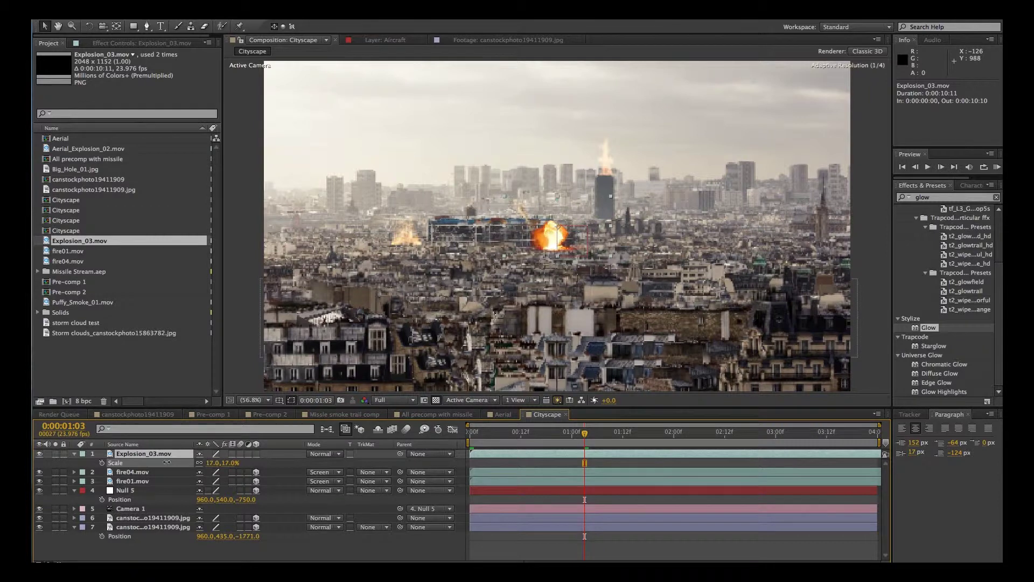
# Make the explosion 3D, move it right onto the rooftops at 24% scale, then add Aerial_Explosion_02.mov
pyautogui.click(255, 454)
pyautogui.moveTo(559, 238); pyautogui.dragTo(748, 259)
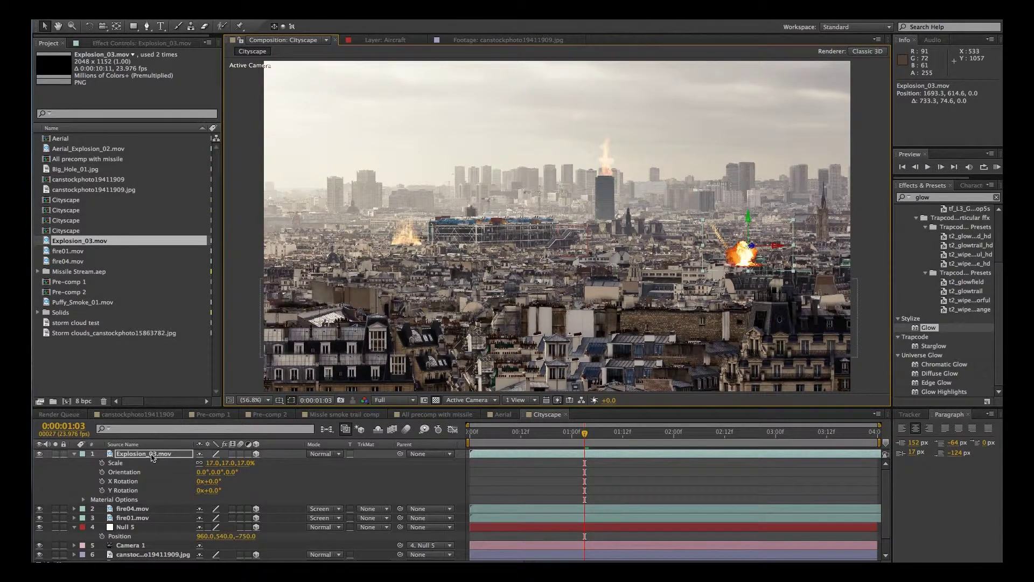
pyautogui.press('u')
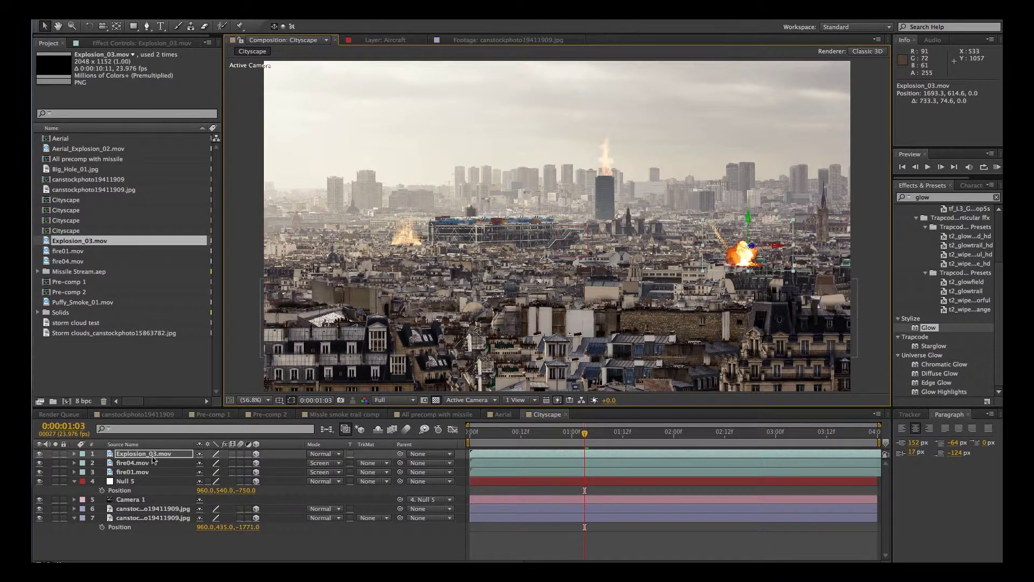
pyautogui.press('s')
pyautogui.moveTo(206, 463); pyautogui.dragTo(206, 463)
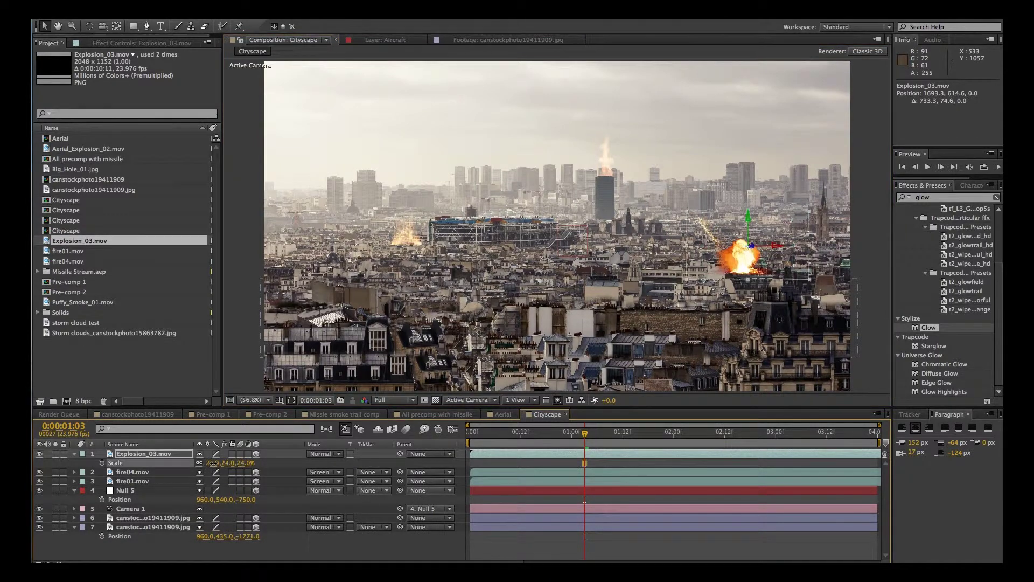
pyautogui.moveTo(90, 149); pyautogui.dragTo(135, 454)
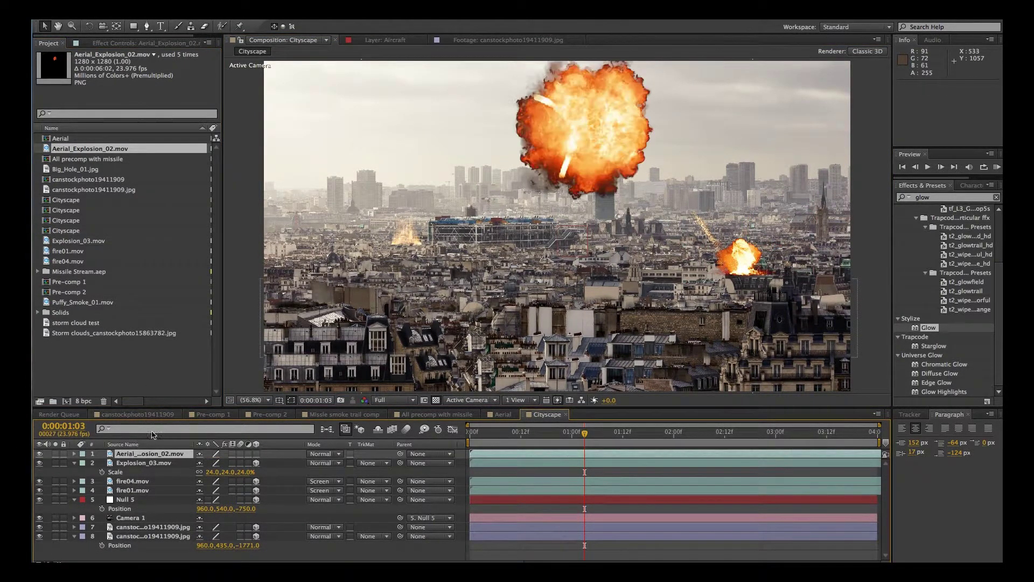
# Scale down Aerial_Explosion_02, make it 3D, and lift it up-right into the sky
pyautogui.press('s')
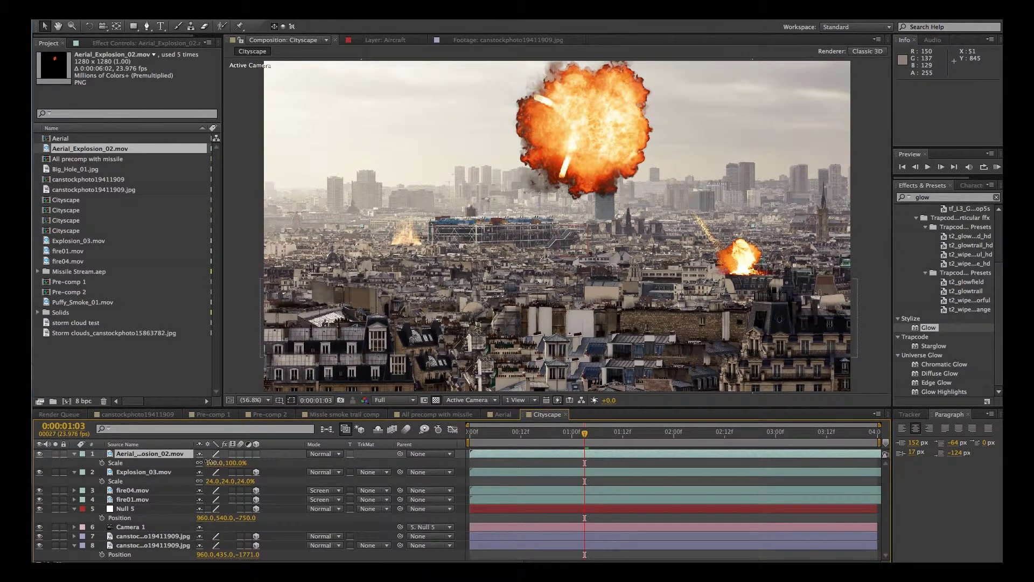
pyautogui.moveTo(209, 462); pyautogui.dragTo(167, 460)
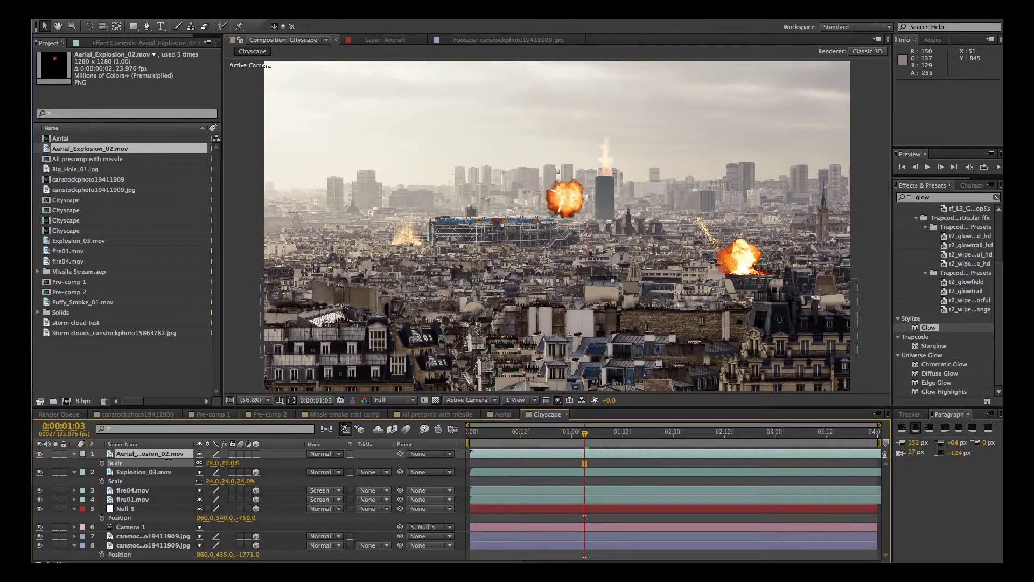
pyautogui.click(256, 454)
pyautogui.moveTo(575, 206); pyautogui.dragTo(699, 164)
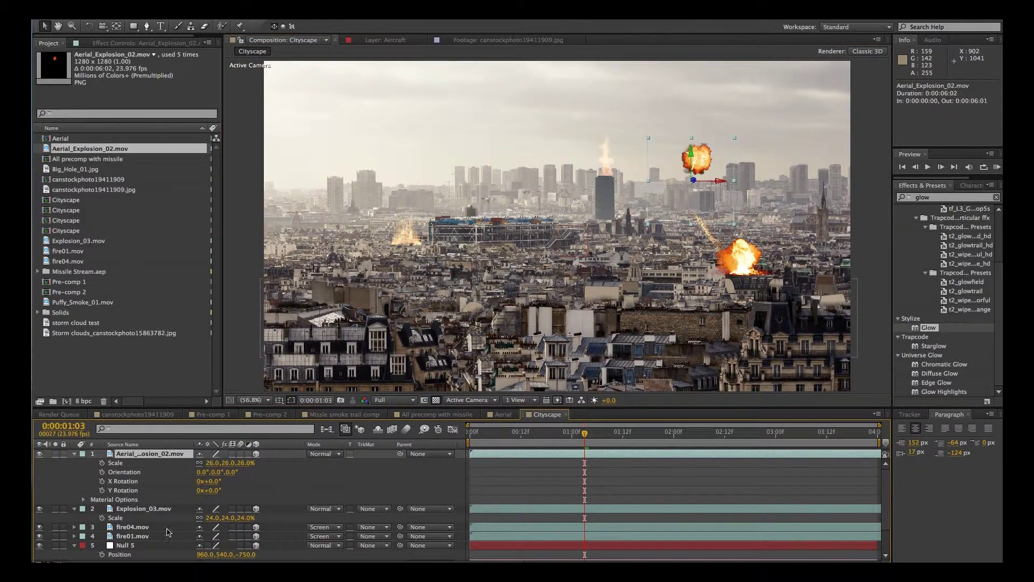
# Slide Explosion_03's layer bar right to delay its start to 0:00:01:16
pyautogui.click(137, 510)
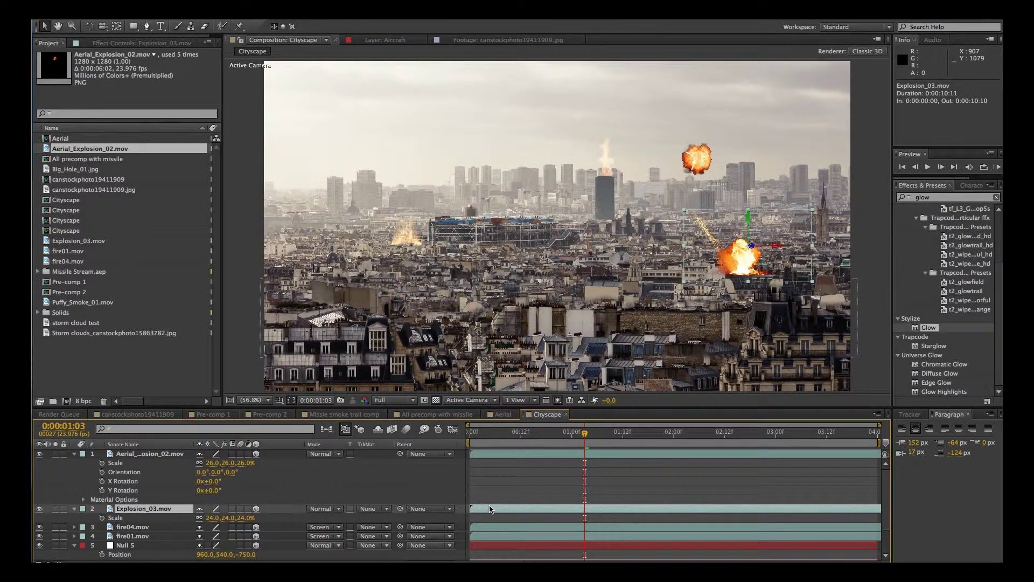
pyautogui.moveTo(490, 508); pyautogui.dragTo(721, 508)
pyautogui.moveTo(587, 435); pyautogui.dragTo(839, 459)
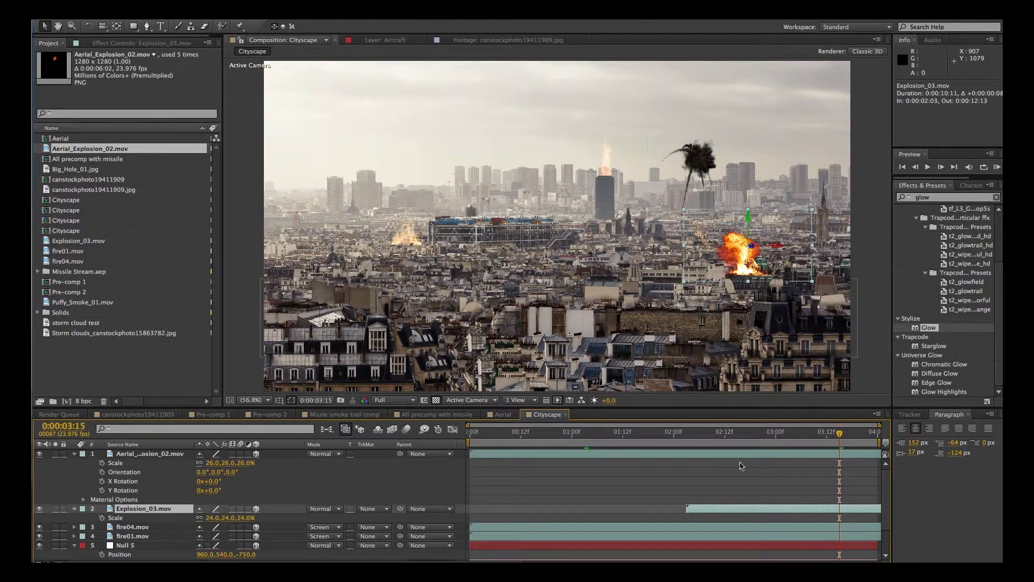
pyautogui.click(63, 304)
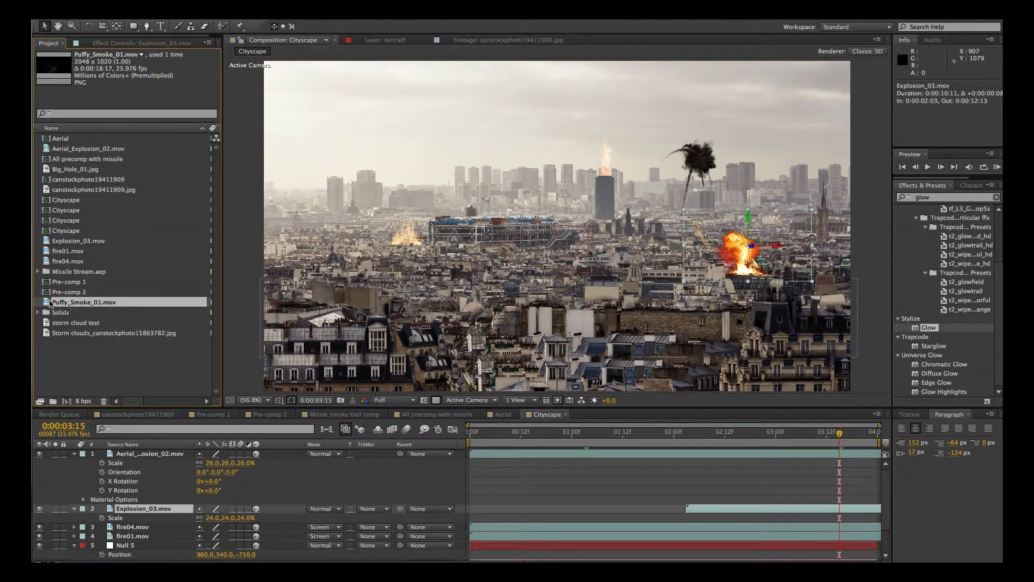
# Add Puffy_Smoke_01.mov on top, scale it to 9.1, 23.1%, and place it over the tower's top
pyautogui.moveTo(47, 304); pyautogui.dragTo(112, 455)
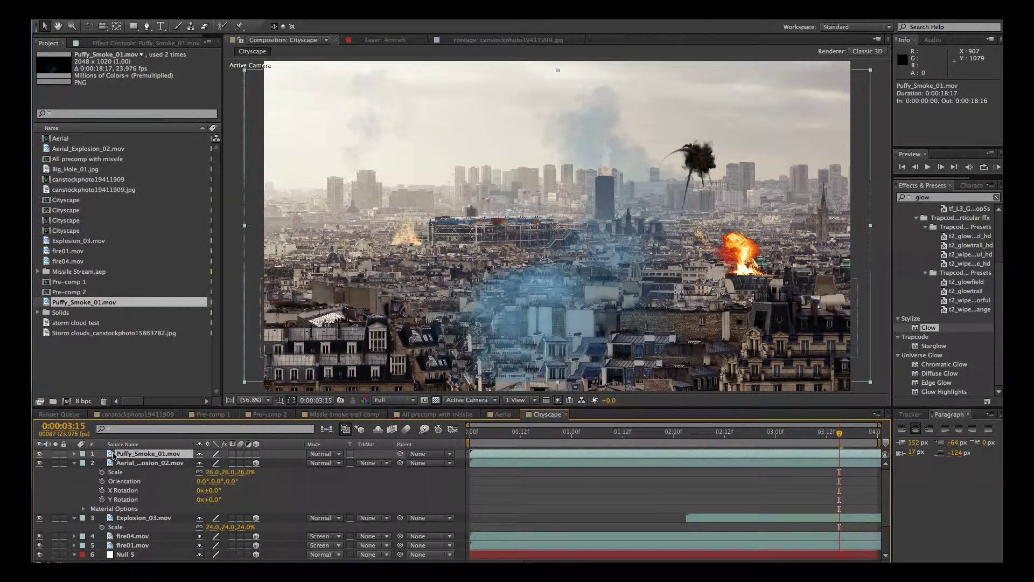
pyautogui.press('s')
pyautogui.moveTo(214, 466); pyautogui.dragTo(168, 463)
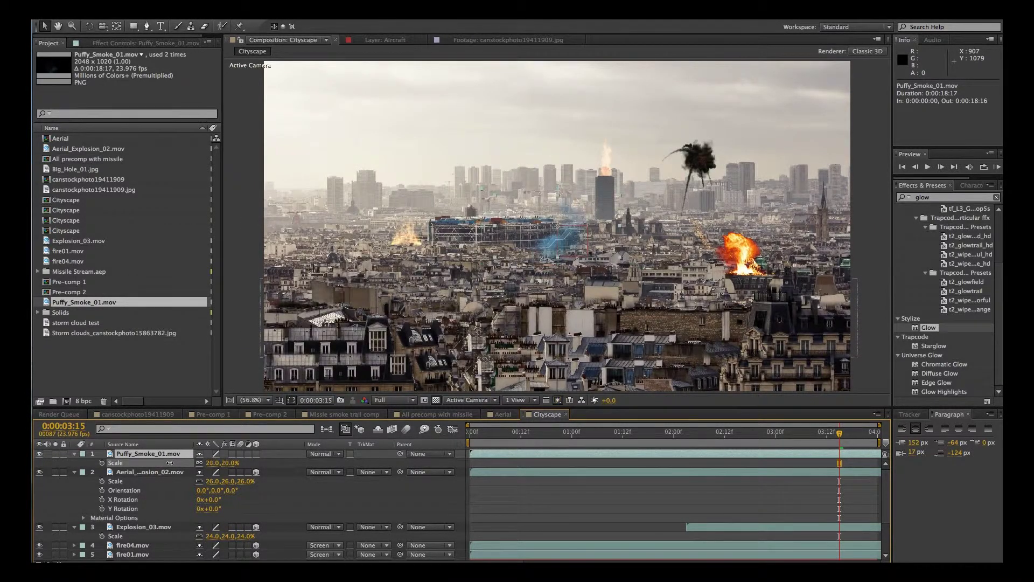
pyautogui.moveTo(620, 257); pyautogui.dragTo(638, 177)
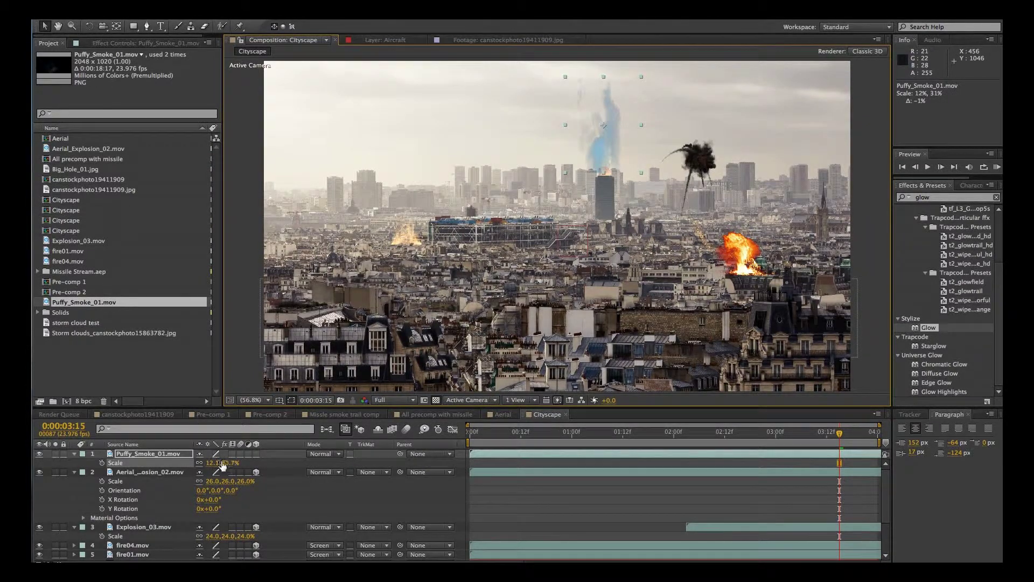
pyautogui.moveTo(215, 466); pyautogui.dragTo(209, 466)
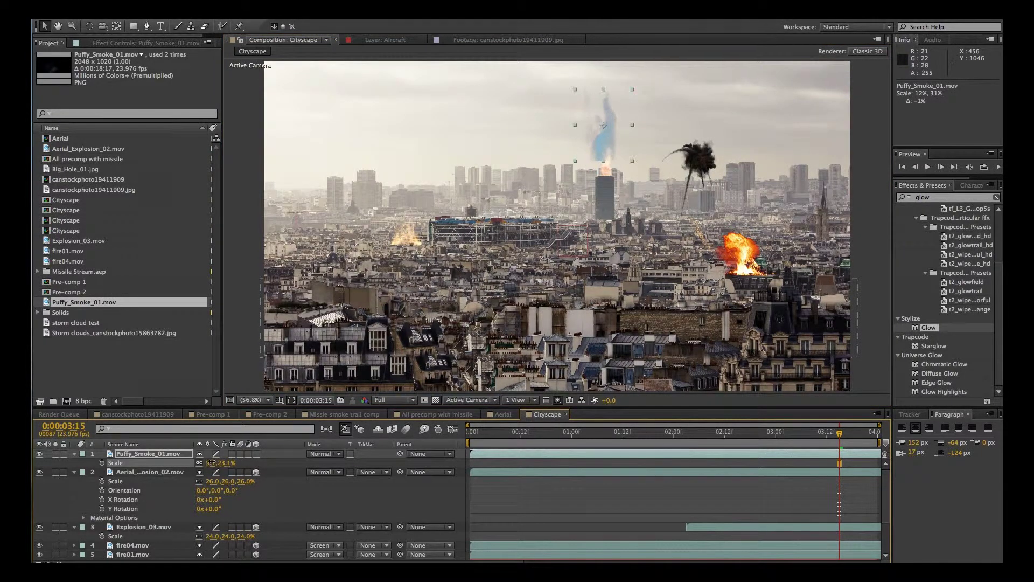
pyautogui.moveTo(605, 157); pyautogui.dragTo(609, 170)
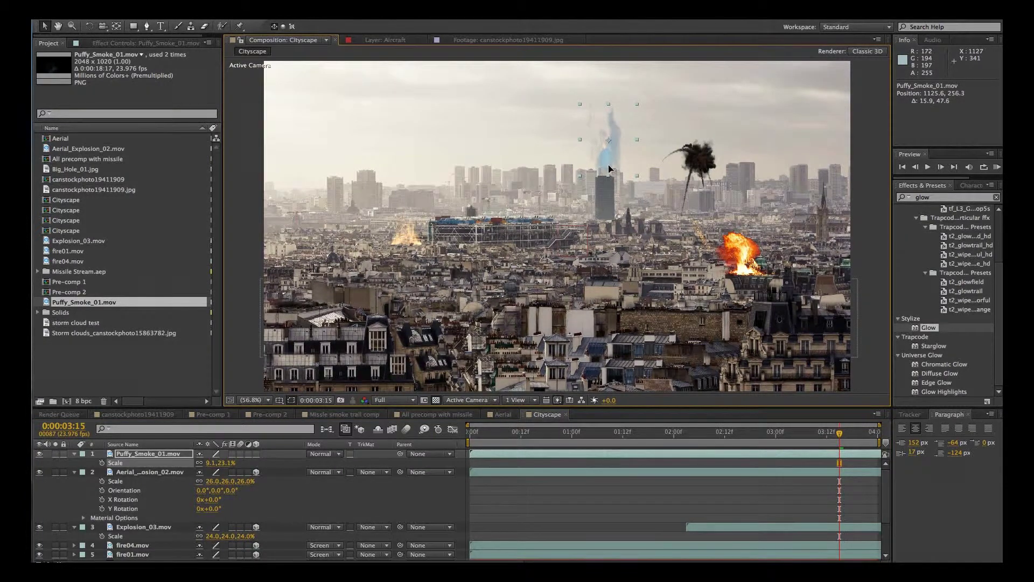
# Apply Hue/Saturation to the smoke with Master Saturation -100
pyautogui.click(191, 472)
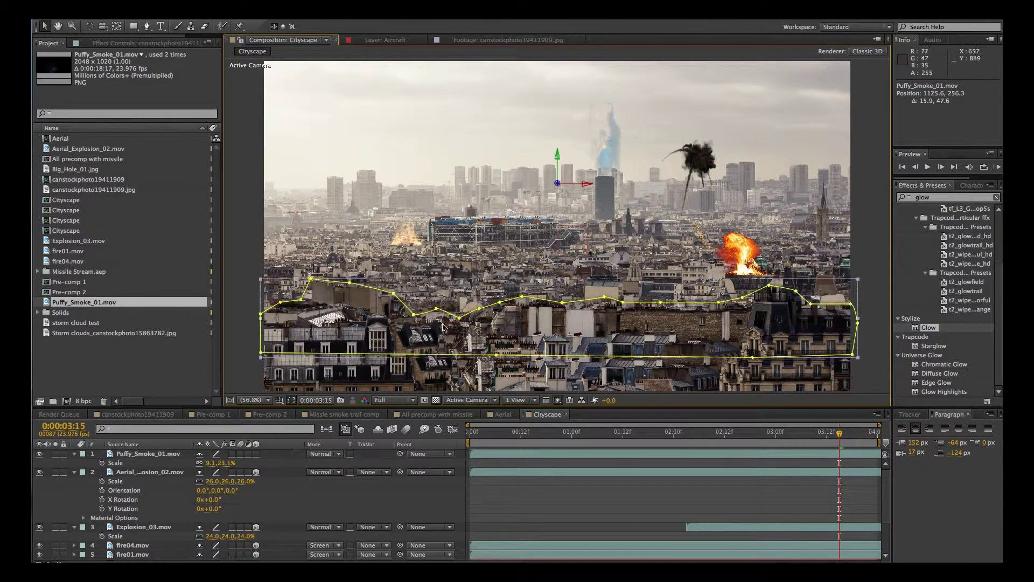
pyautogui.click(153, 455)
pyautogui.click(237, 16)
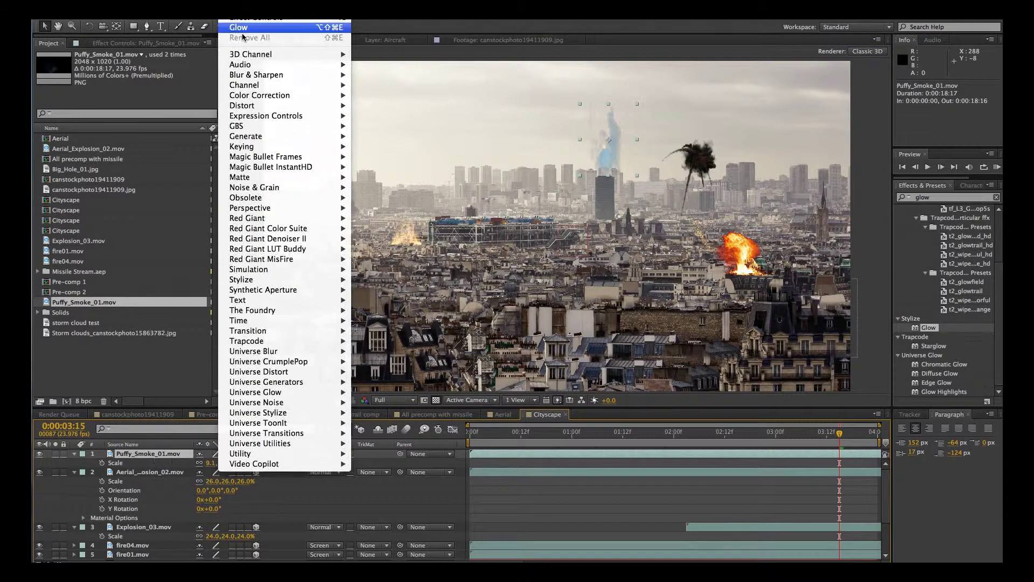
pyautogui.moveTo(255, 97)
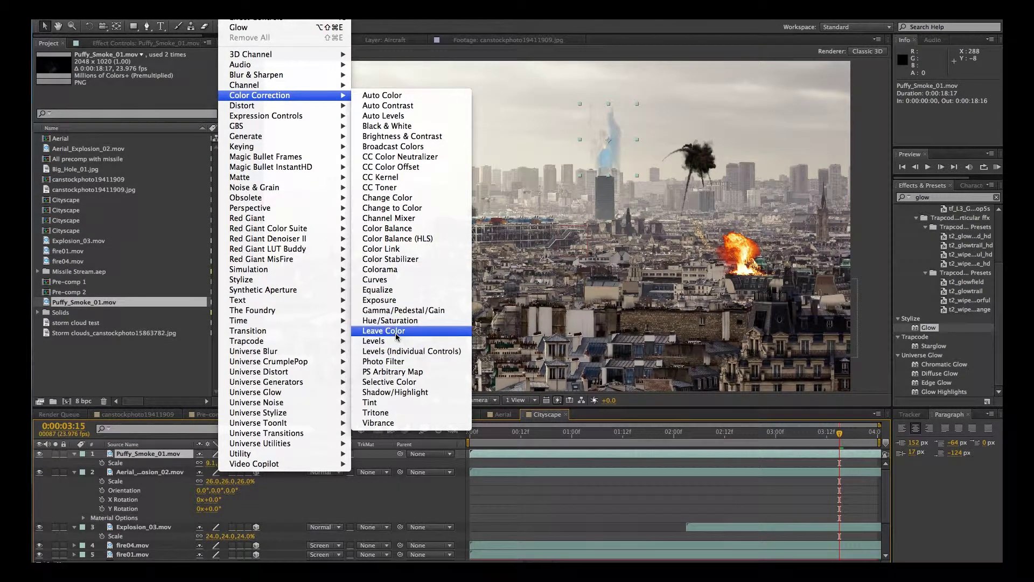
pyautogui.click(355, 321)
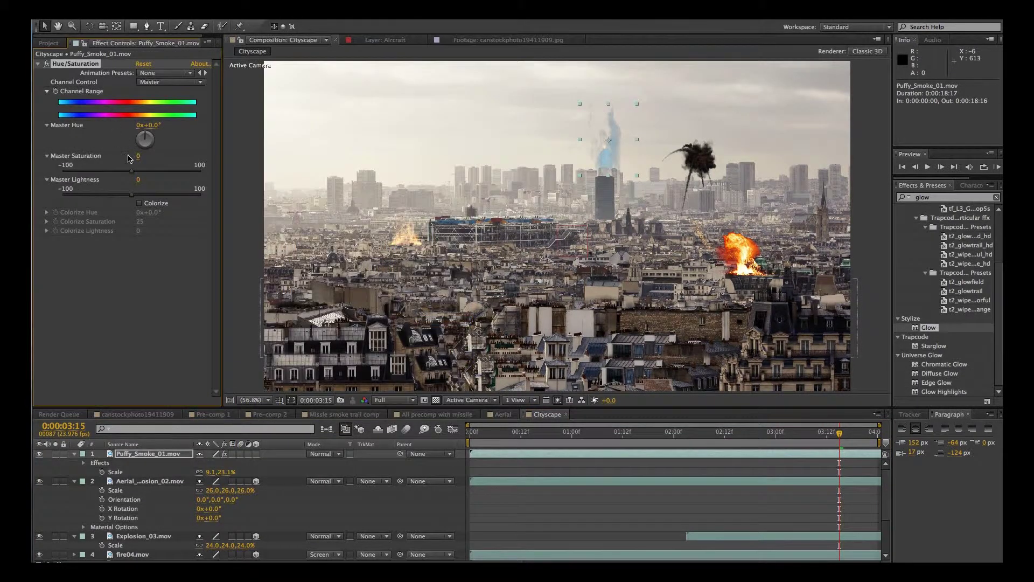
pyautogui.moveTo(127, 173); pyautogui.dragTo(70, 171)
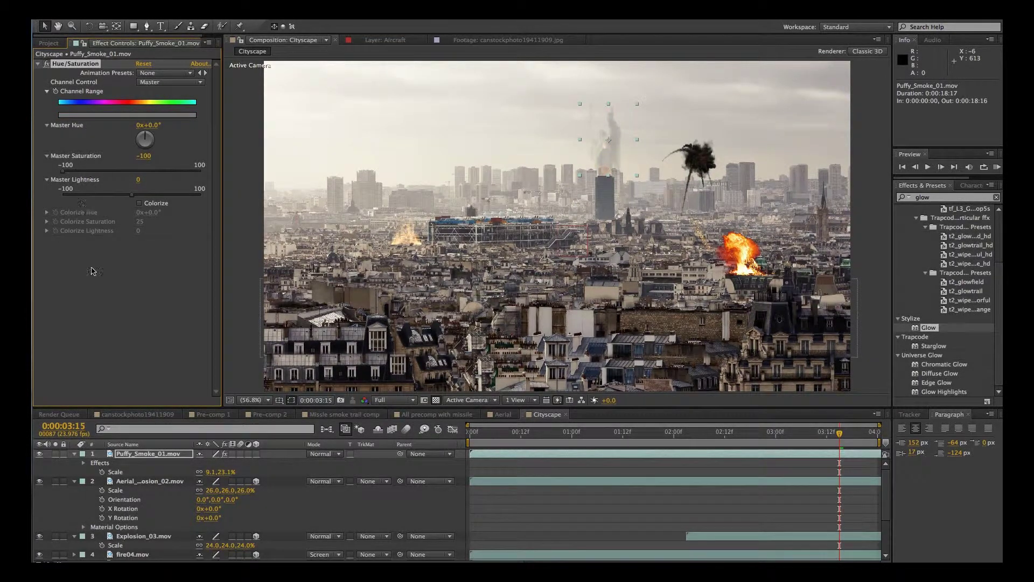
# Add Brightness & Contrast to the smoke with Brightness -33 and Contrast 54
pyautogui.click(112, 455)
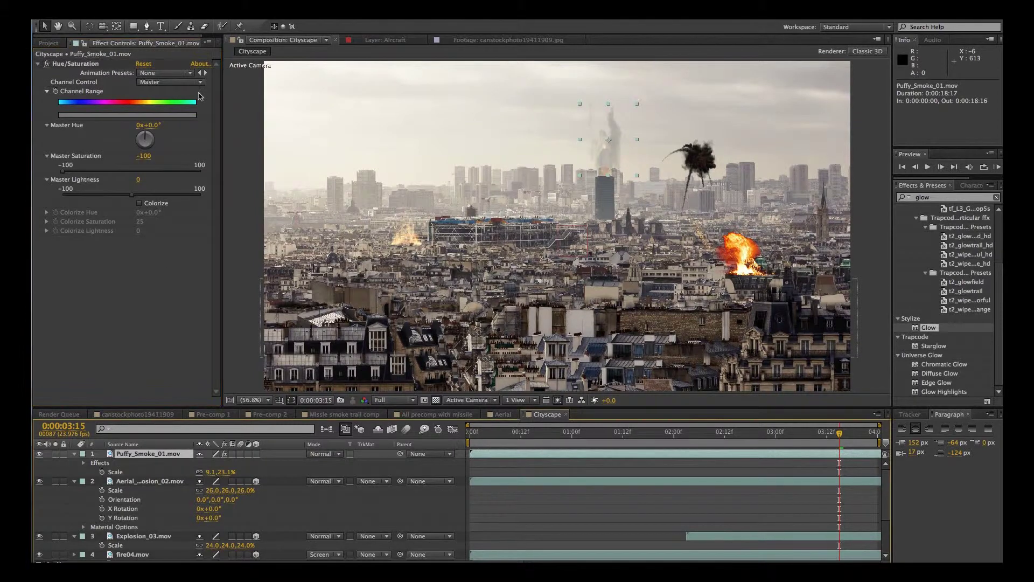
pyautogui.rightClick(219, 35)
pyautogui.moveTo(250, 96)
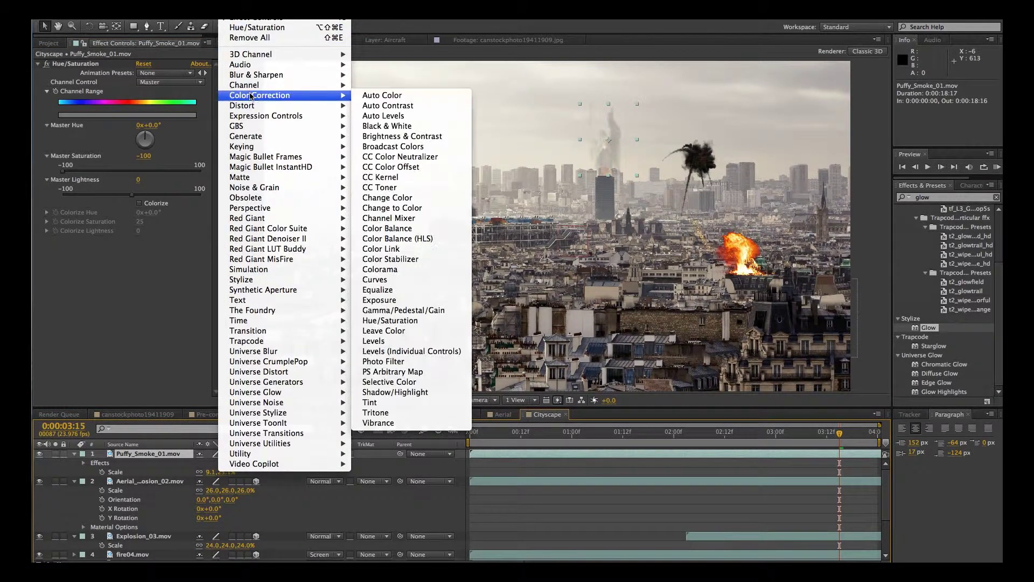
pyautogui.click(411, 141)
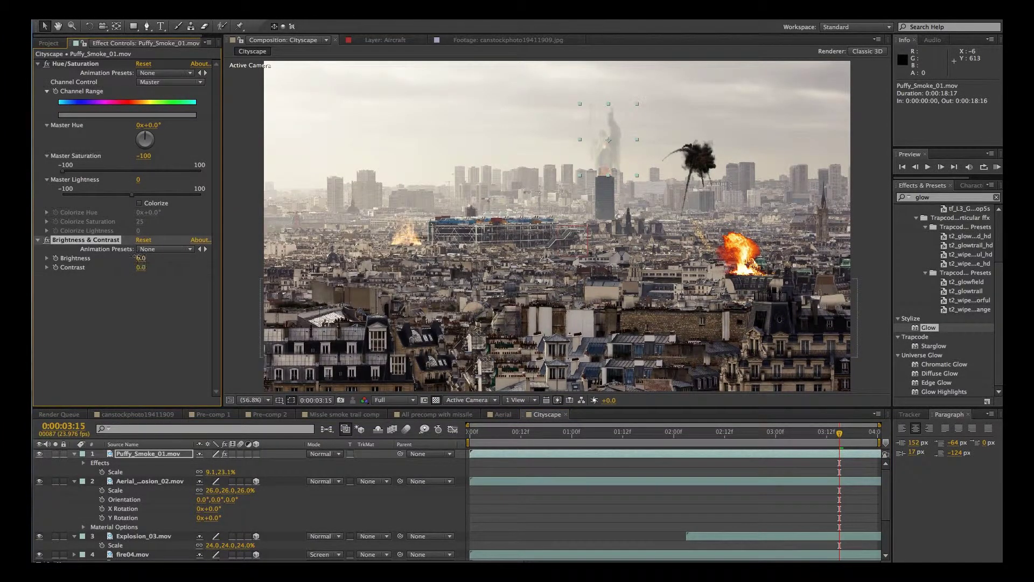
pyautogui.moveTo(139, 257); pyautogui.dragTo(124, 257)
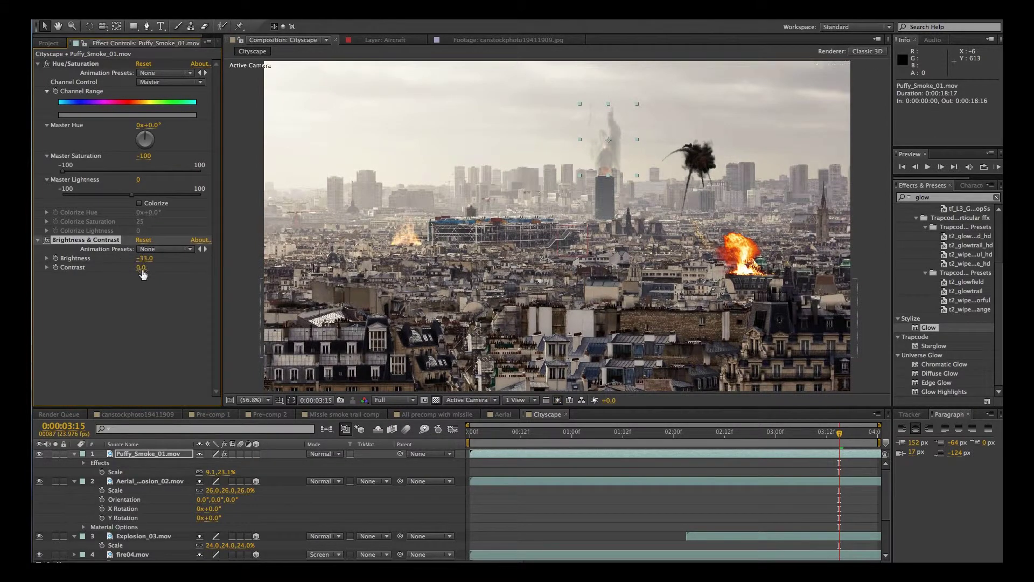
pyautogui.moveTo(141, 269); pyautogui.dragTo(147, 266)
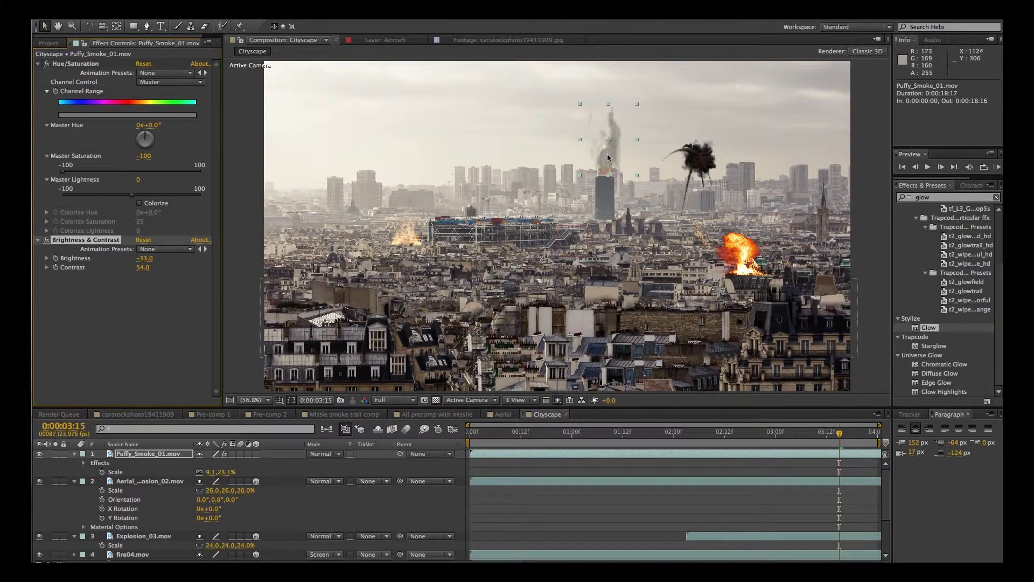
pyautogui.moveTo(608, 157); pyautogui.dragTo(607, 155)
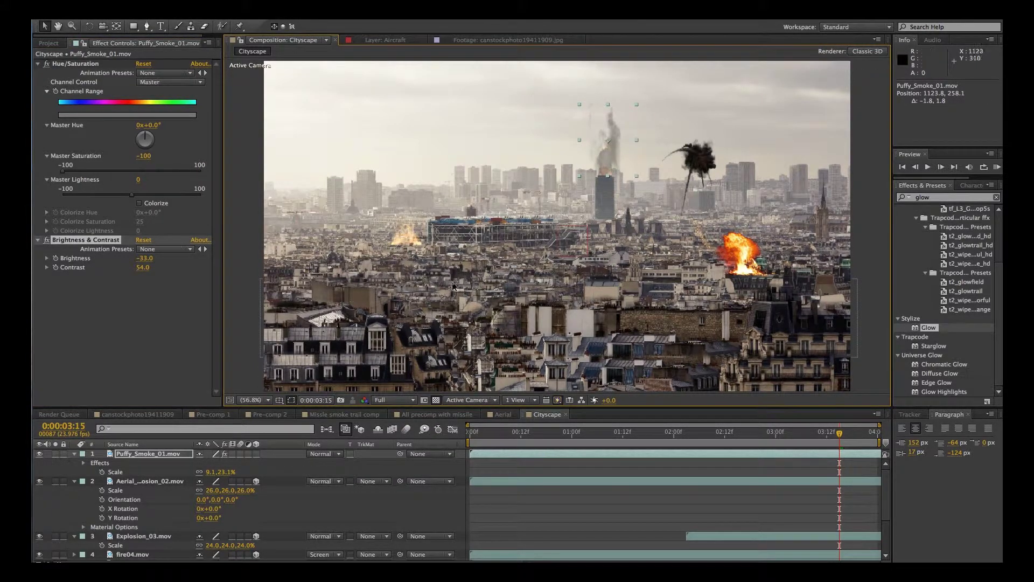
# Make the smoke a 3D layer, nudge it over the tower, and return to the first frame
pyautogui.click(256, 453)
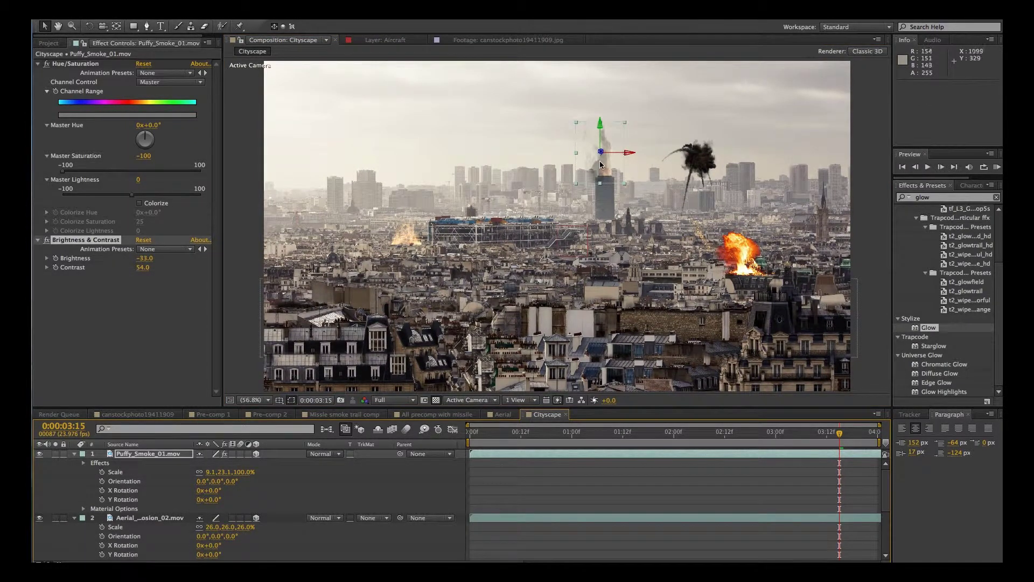
pyautogui.moveTo(600, 165); pyautogui.dragTo(607, 161)
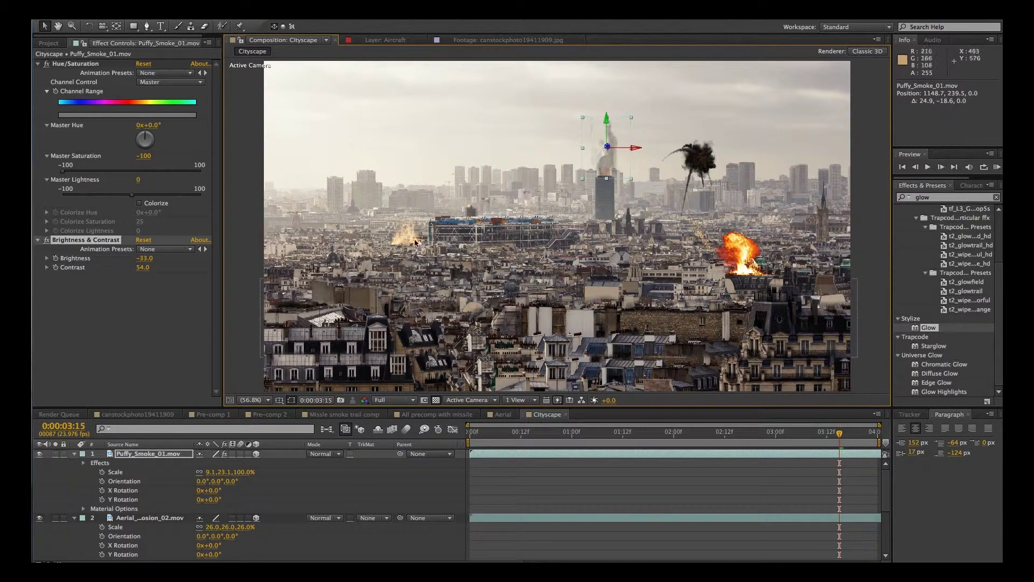
pyautogui.click(477, 433)
pyautogui.moveTo(476, 435); pyautogui.dragTo(469, 435)
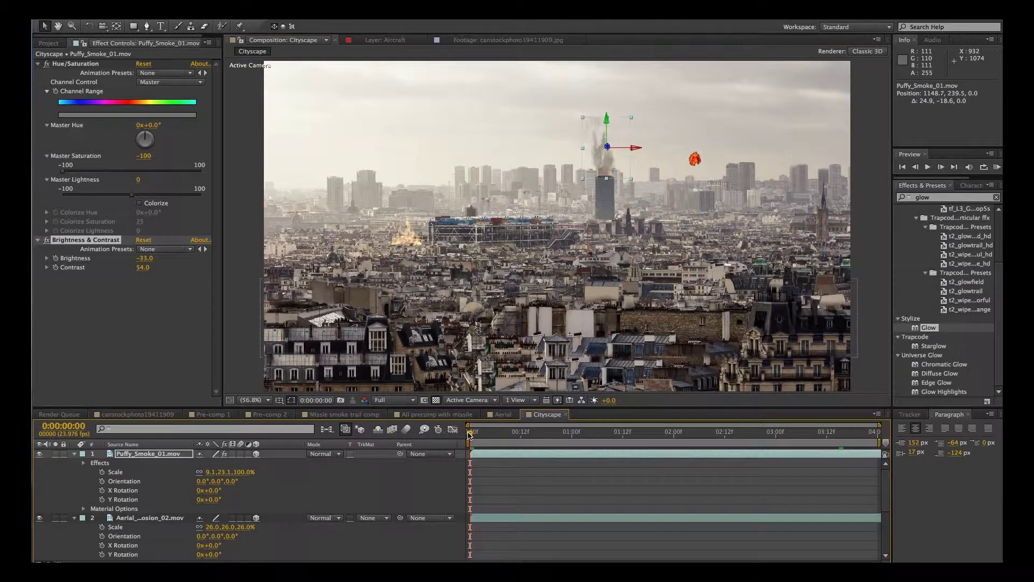
# Review frames 0:00:02:06 and 0:00:03:07, collapse the layers, and toggle Explosion_03 to compare
pyautogui.click(700, 433)
pyautogui.click(806, 433)
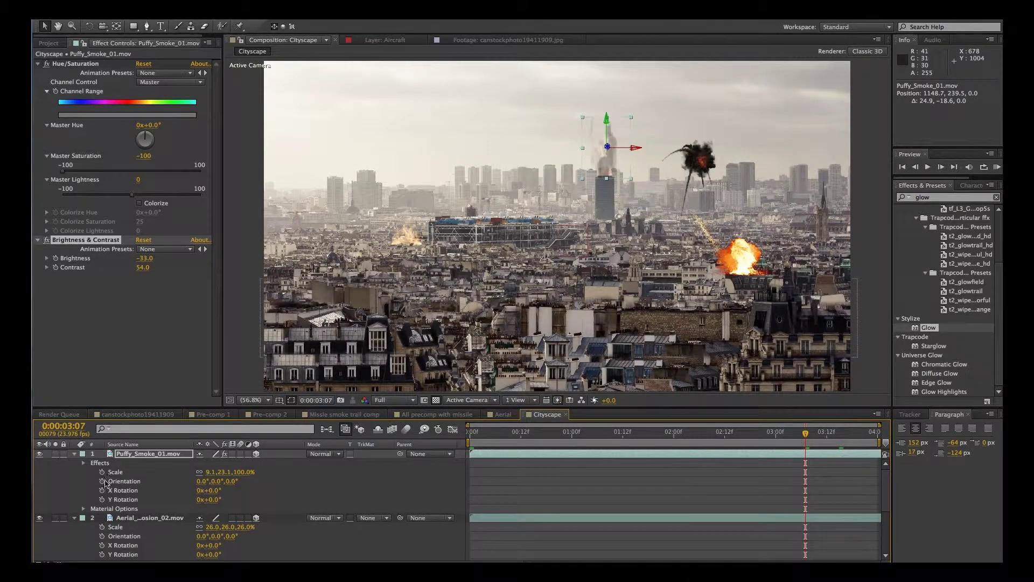
pyautogui.click(74, 455)
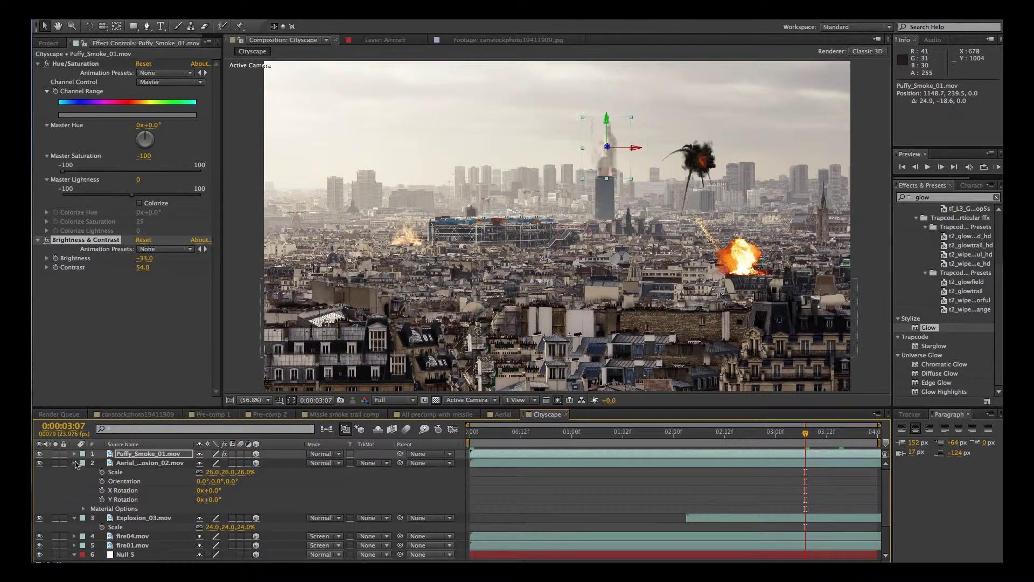
pyautogui.click(75, 463)
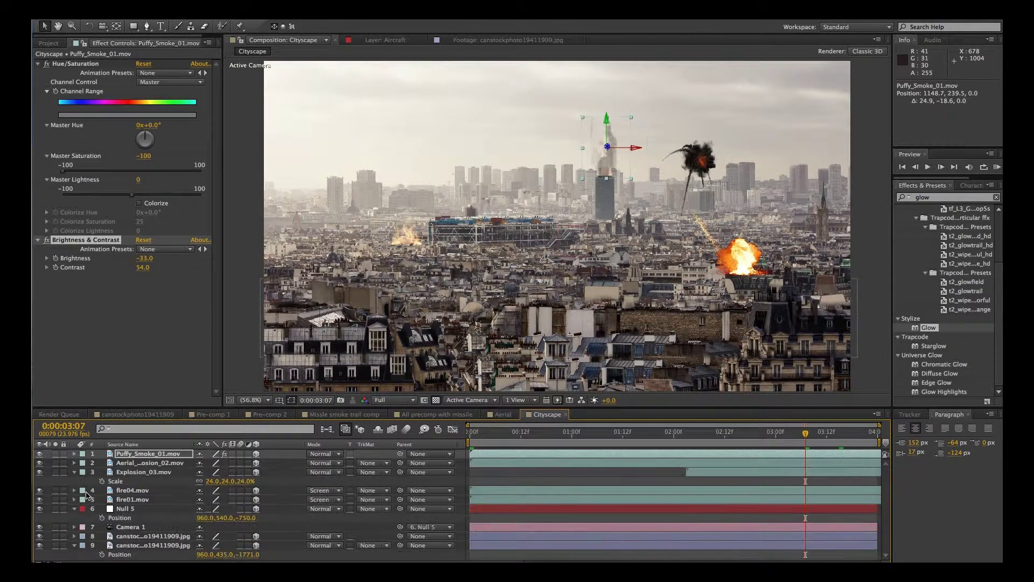
pyautogui.click(40, 471)
pyautogui.click(40, 472)
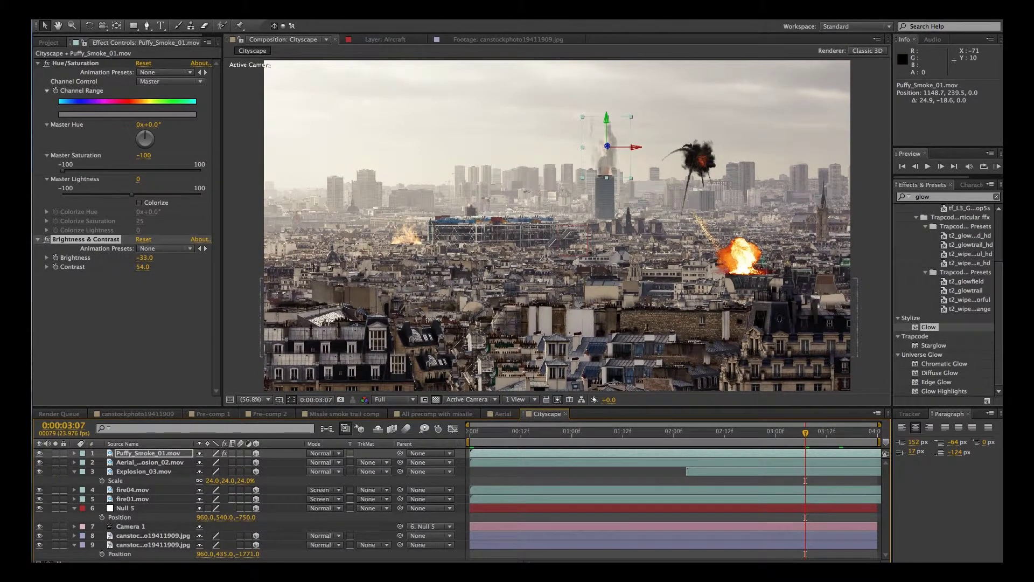
# Create a new Adjustment Layer and apply the Glow effect to it
pyautogui.click(208, 14)
pyautogui.moveTo(242, 21)
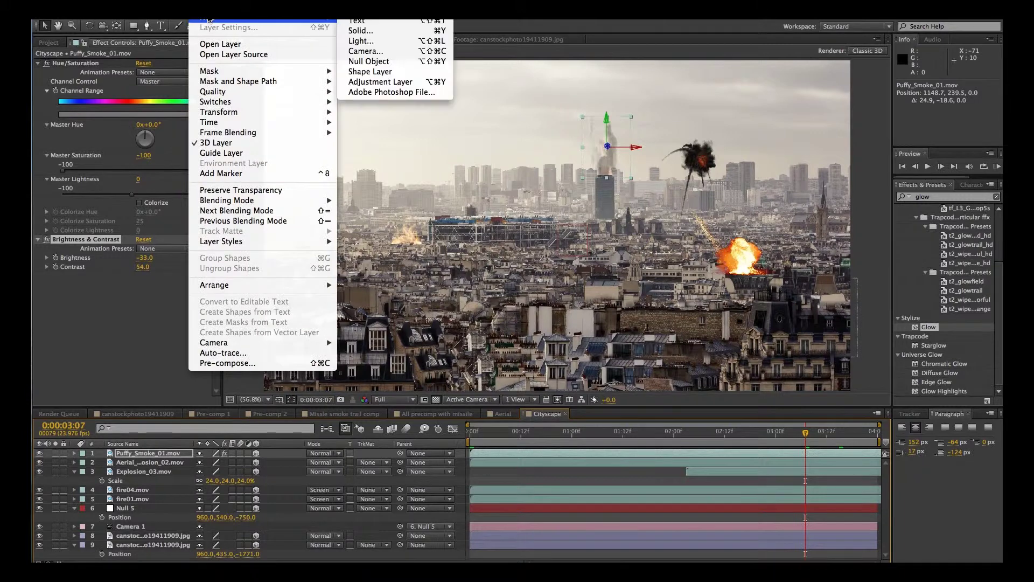
pyautogui.click(384, 82)
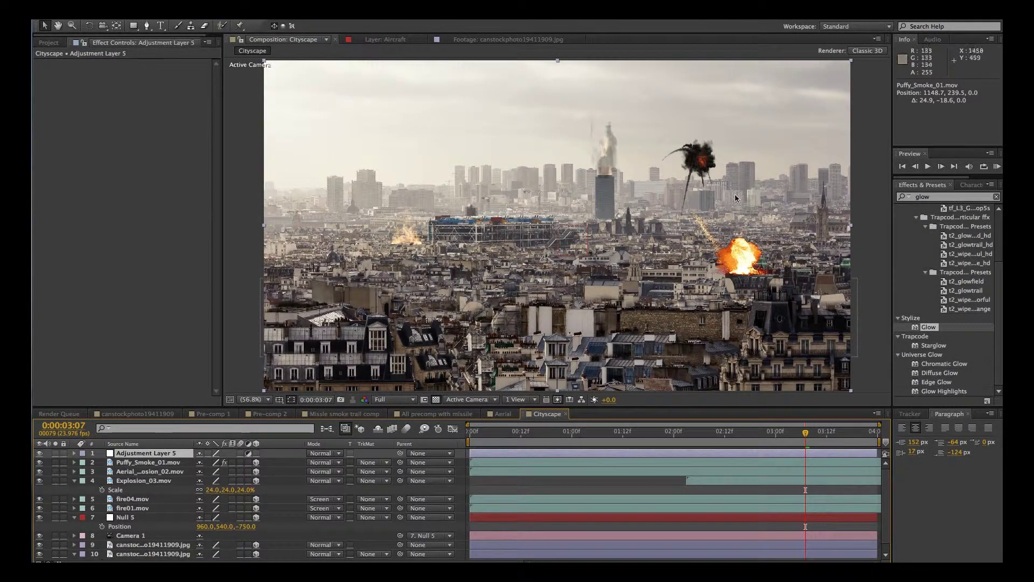
pyautogui.click(935, 196)
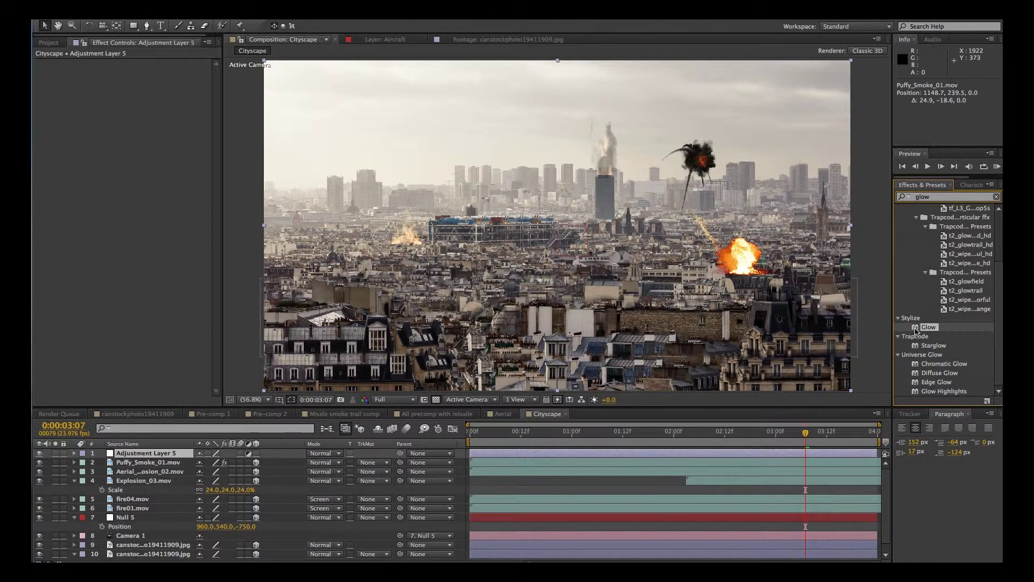
pyautogui.moveTo(916, 330); pyautogui.dragTo(714, 288)
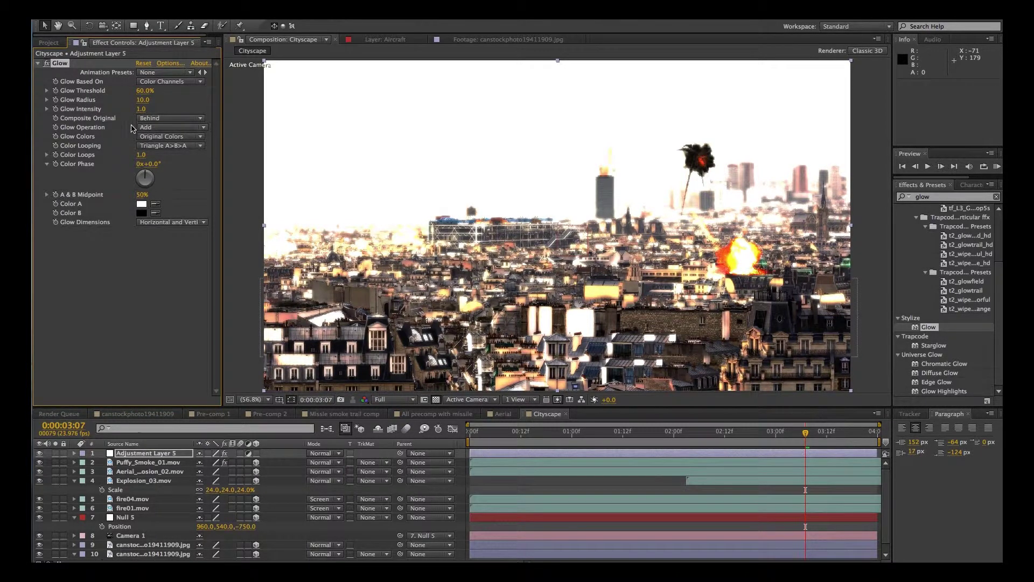
# Set Glow Colors to A & B Colors, with Color A orange and Color B red
pyautogui.click(158, 128)
pyautogui.click(159, 128)
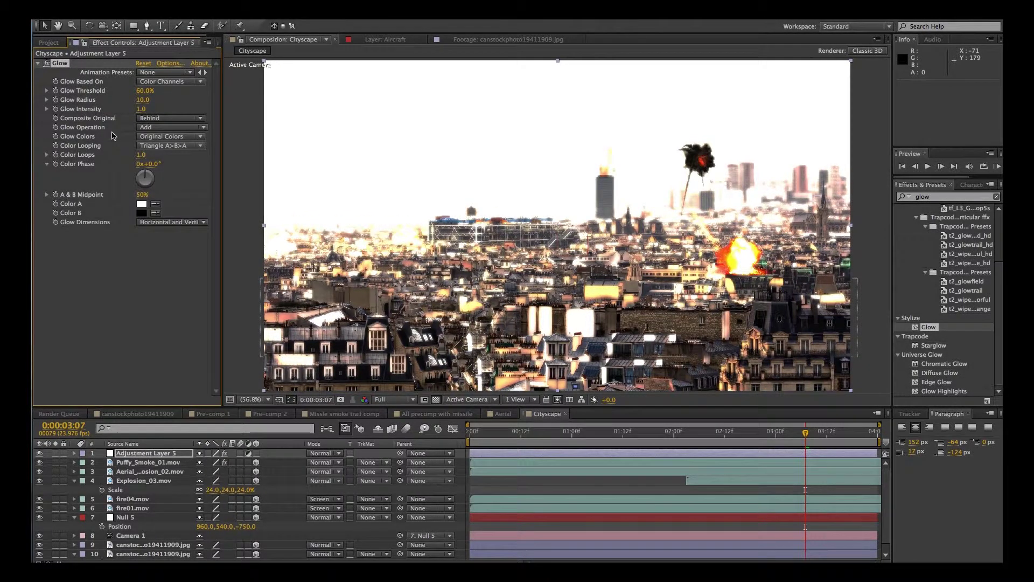
pyautogui.click(152, 138)
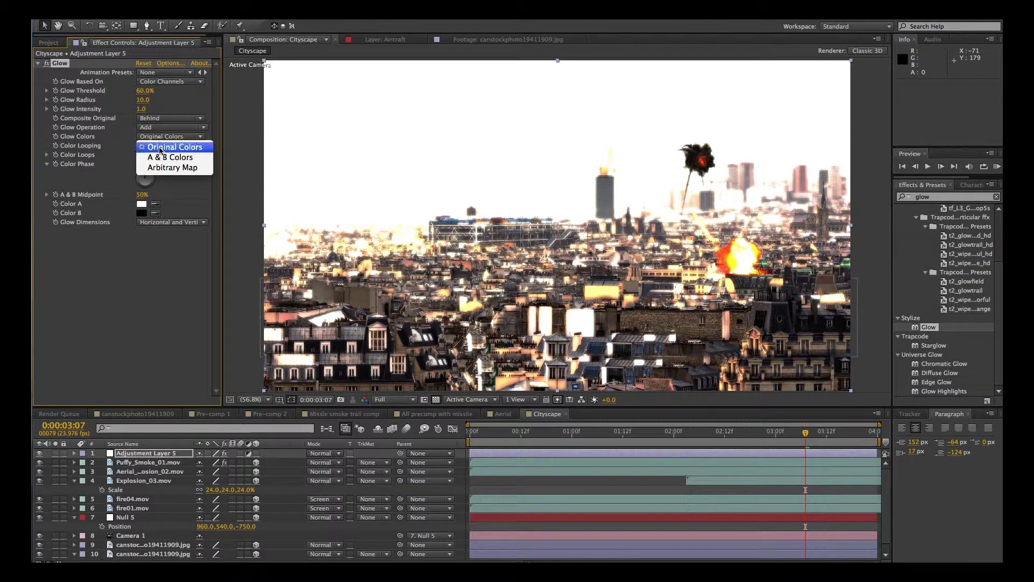
pyautogui.click(154, 157)
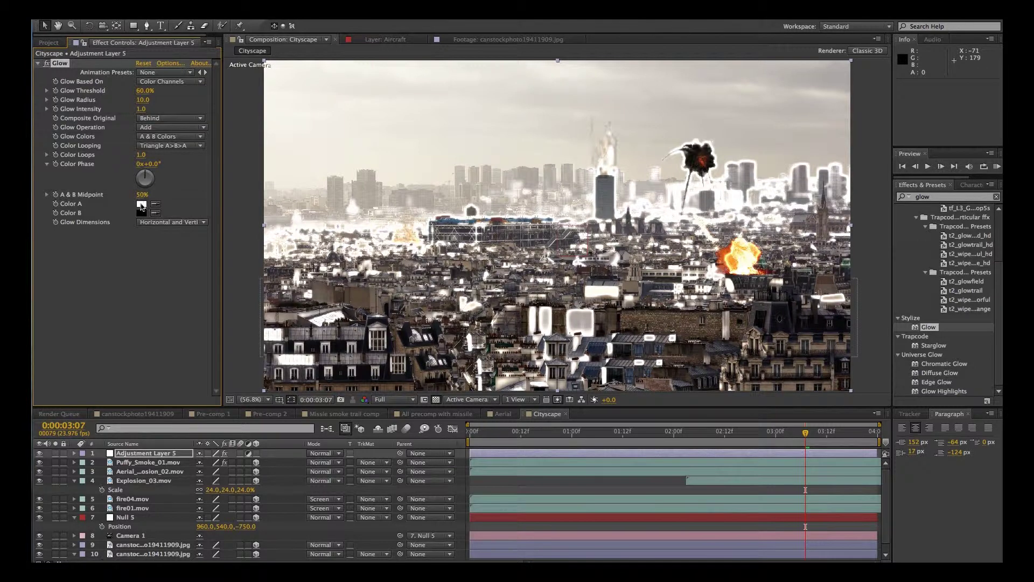
pyautogui.click(141, 205)
pyautogui.moveTo(762, 200); pyautogui.dragTo(768, 280)
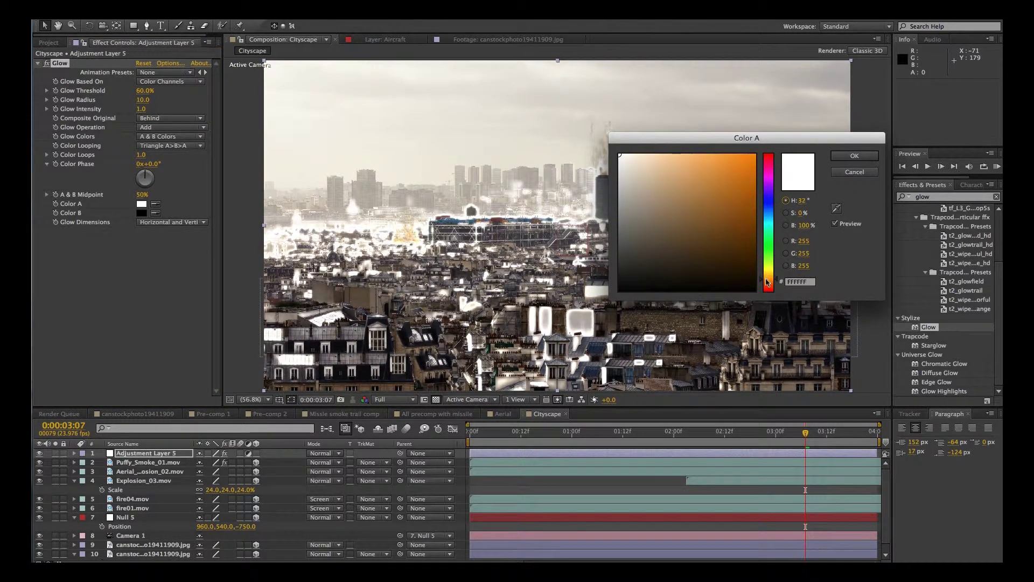
pyautogui.moveTo(710, 255); pyautogui.dragTo(754, 156)
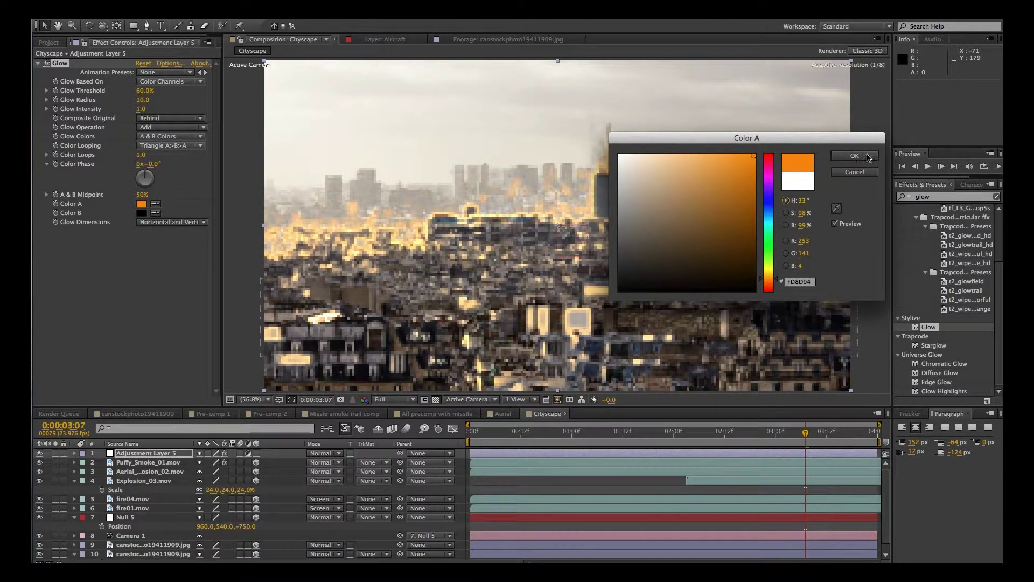
pyautogui.click(867, 159)
pyautogui.click(141, 213)
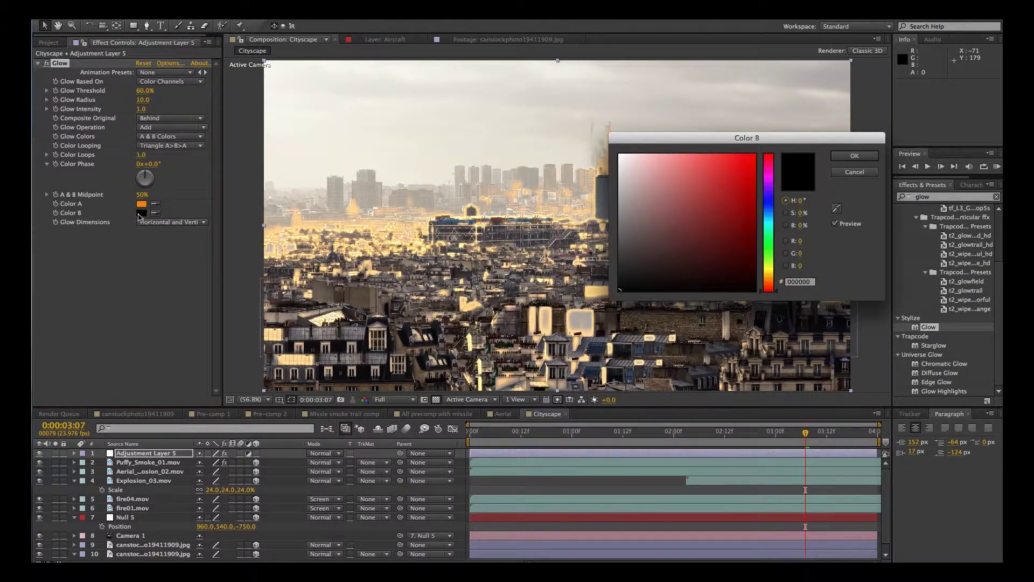
pyautogui.moveTo(618, 280); pyautogui.dragTo(754, 156)
pyautogui.click(854, 156)
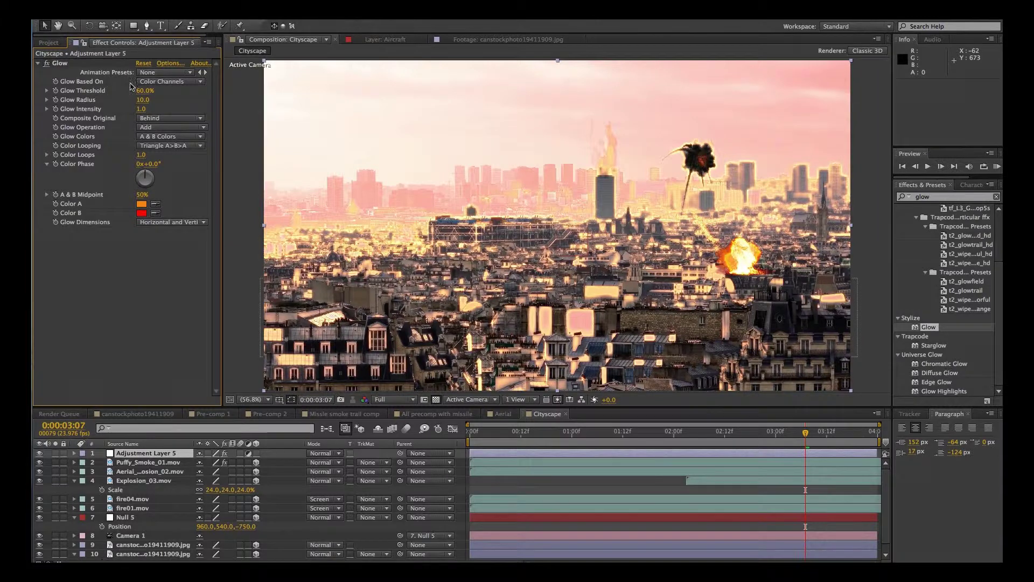
# Draw a closed Pen mask around the right-hand explosion on the adjustment layer
pyautogui.click(146, 25)
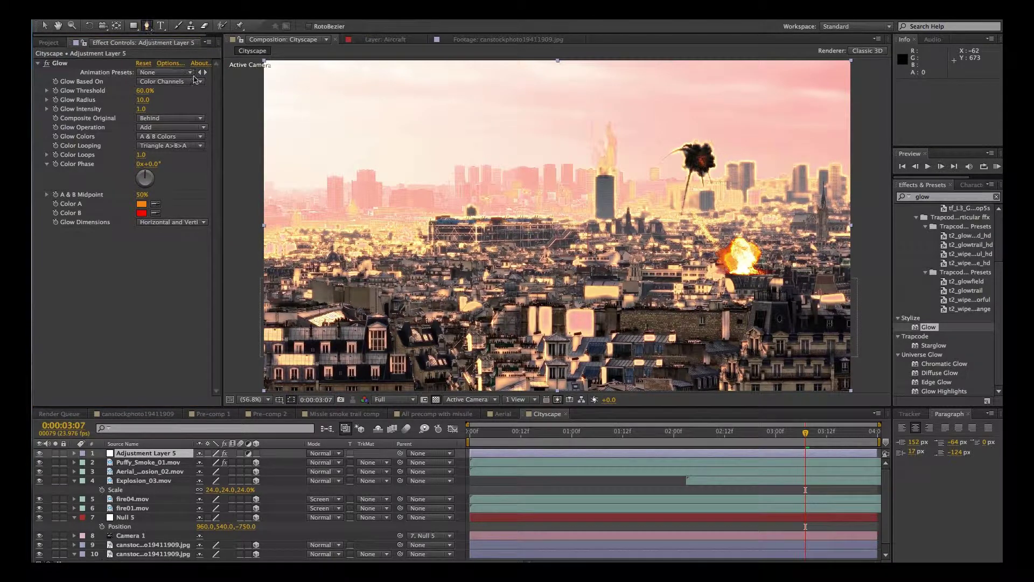
pyautogui.click(724, 228)
pyautogui.click(697, 248)
pyautogui.click(704, 270)
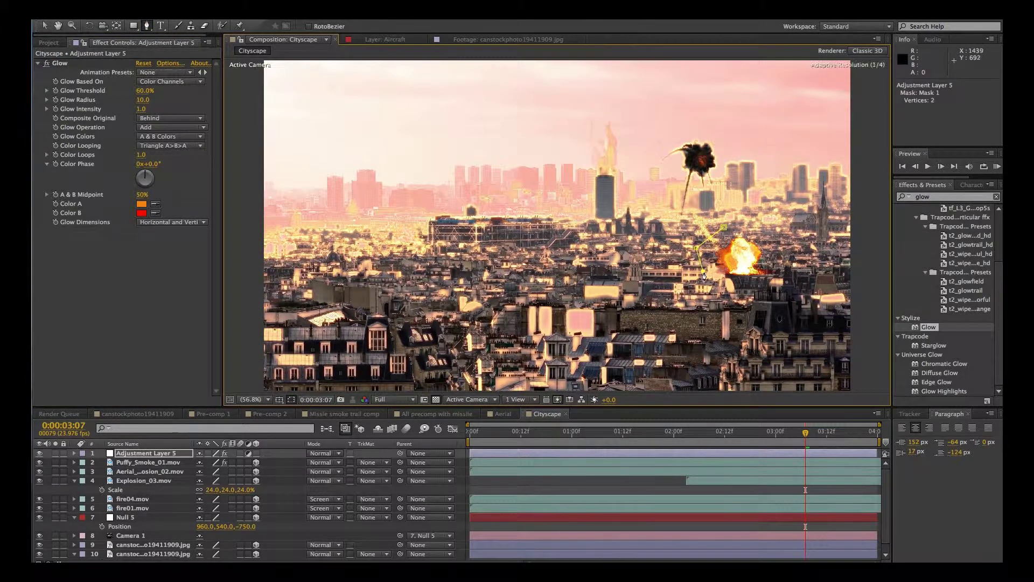
pyautogui.click(744, 281)
pyautogui.click(788, 274)
pyautogui.click(779, 241)
pyautogui.click(759, 229)
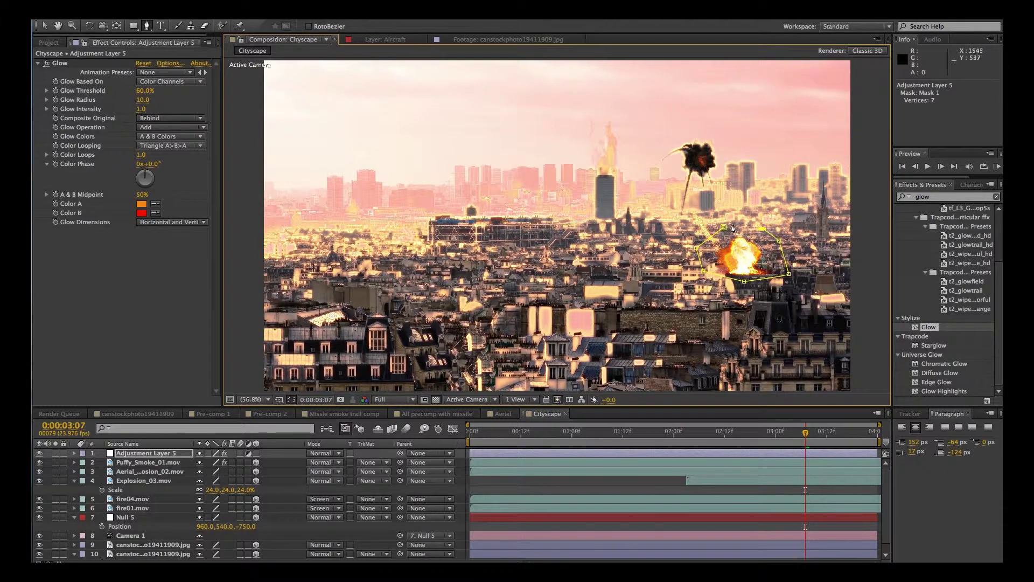
pyautogui.click(723, 227)
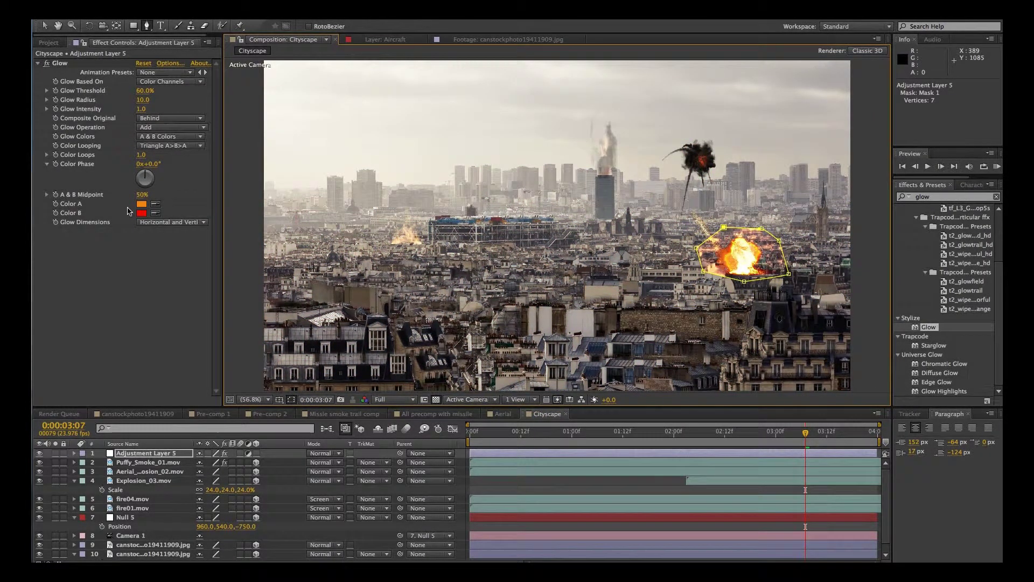
# Widen the Glow radius to about 55 and raise its intensity slightly
pyautogui.click(113, 274)
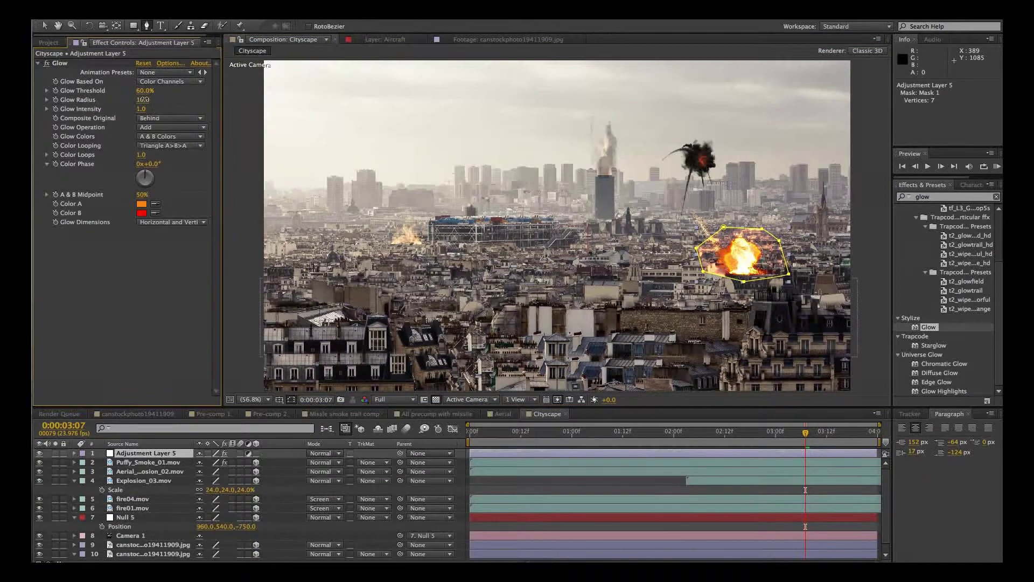
pyautogui.moveTo(144, 99); pyautogui.dragTo(168, 99)
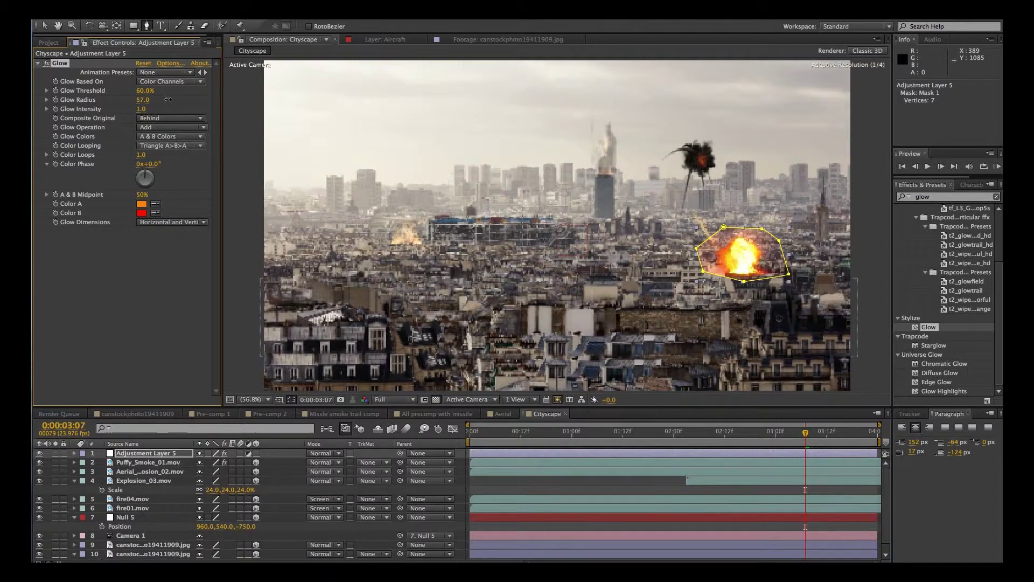
pyautogui.moveTo(142, 109); pyautogui.dragTo(153, 105)
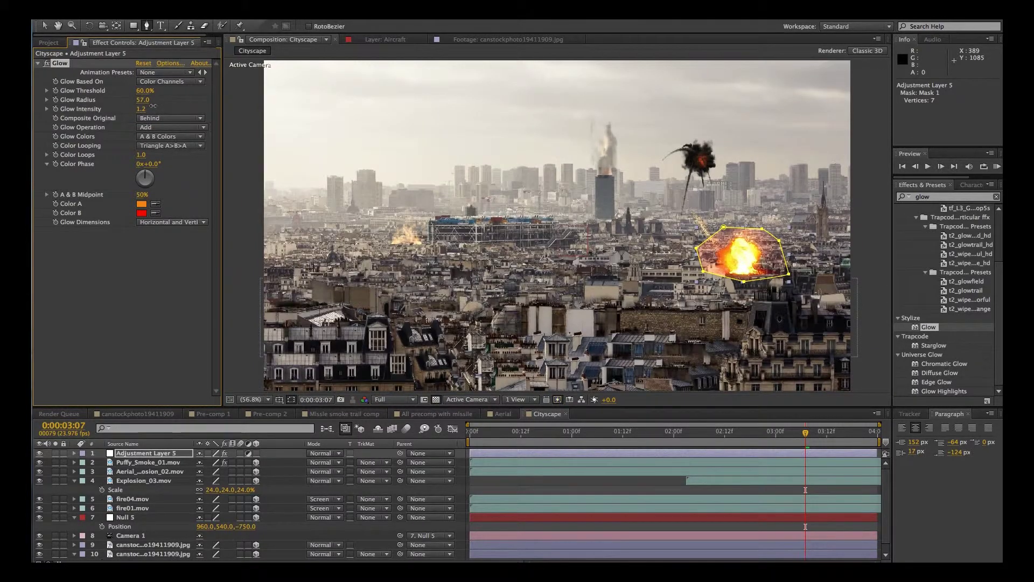
# Pull the mask's top-left corner outward and add a raised point on its top edge
pyautogui.click(720, 227)
pyautogui.moveTo(719, 226); pyautogui.dragTo(707, 218)
pyautogui.click(761, 229)
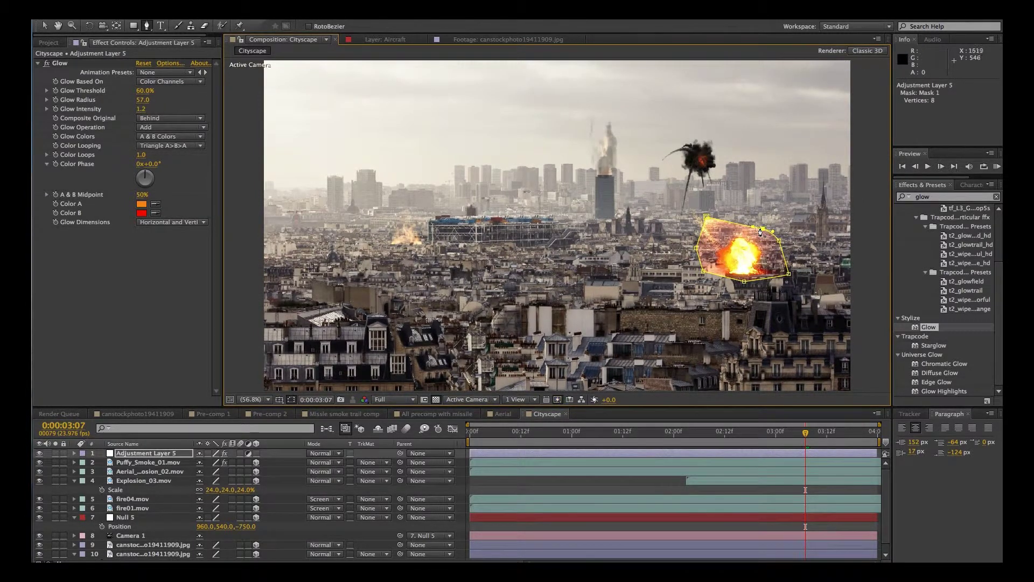
pyautogui.moveTo(762, 229)
pyautogui.mouseDown()
pyautogui.moveTo(760, 218)
pyautogui.moveTo(781, 223)
pyautogui.mouseUp()
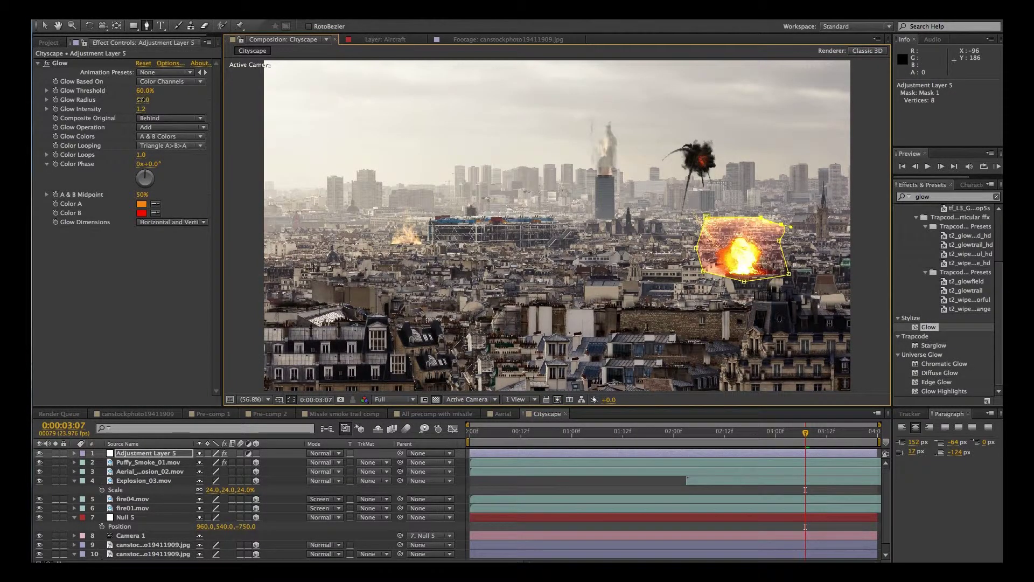
# Set Glow Radius to 52, Intensity to 2.7 and Threshold to 79.2%
pyautogui.moveTo(142, 100)
pyautogui.mouseDown()
pyautogui.moveTo(133, 90)
pyautogui.moveTo(158, 91)
pyautogui.mouseUp()
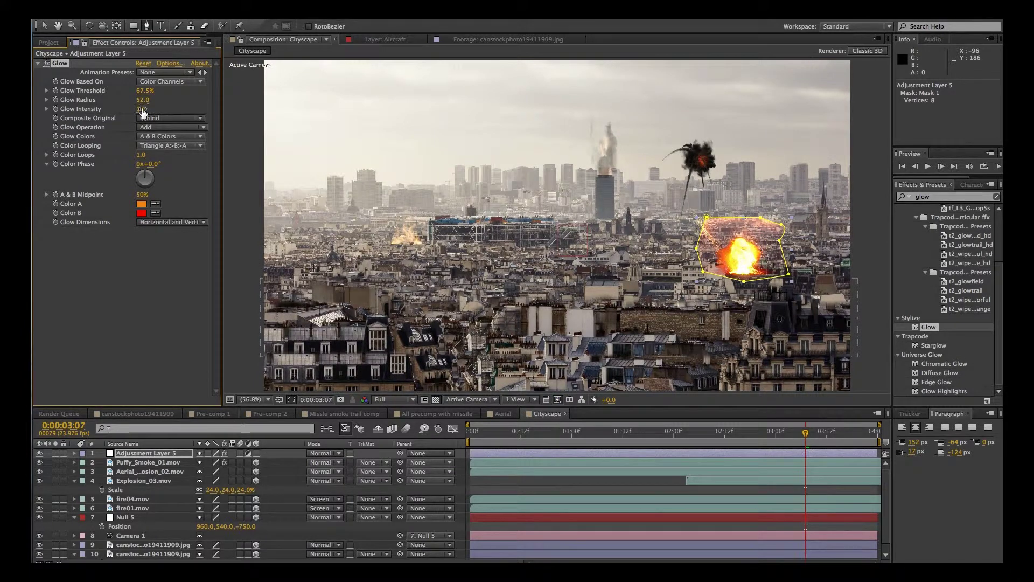
pyautogui.moveTo(140, 109); pyautogui.dragTo(231, 118)
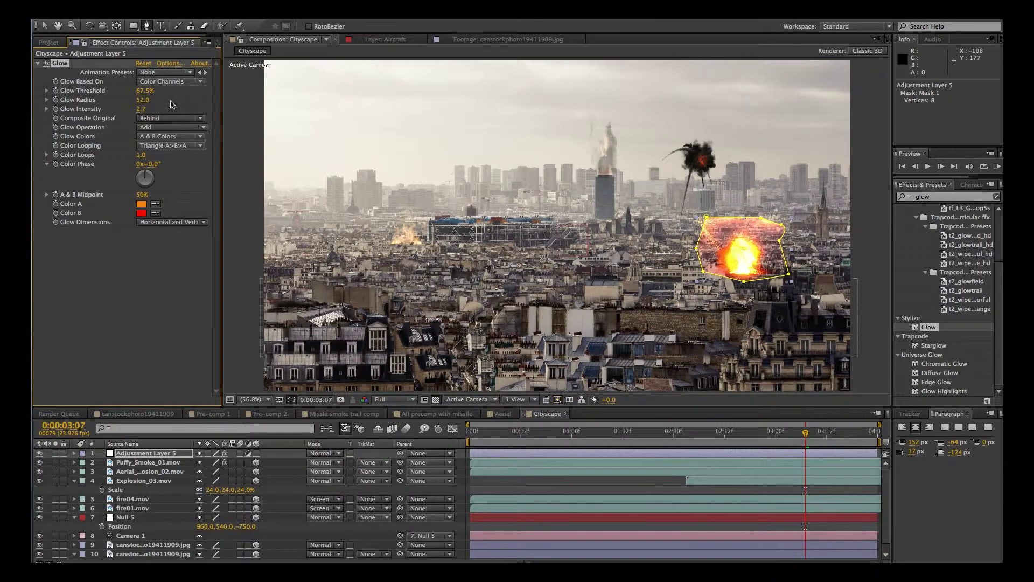
pyautogui.moveTo(147, 90); pyautogui.dragTo(170, 97)
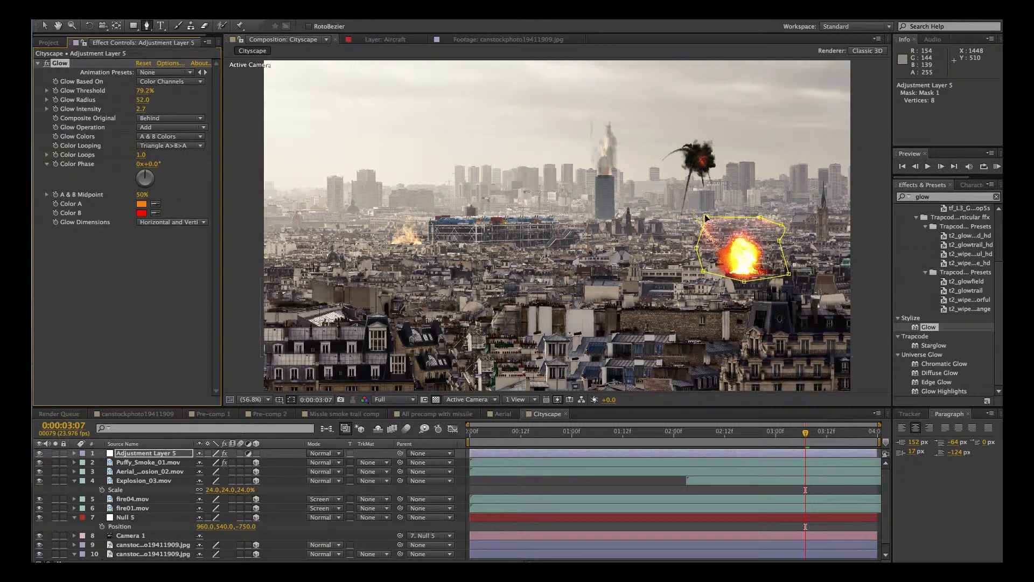
# Reshape the mask's corner and top edge further, then nudge the whole mask slightly
pyautogui.moveTo(706, 217); pyautogui.dragTo(690, 205)
pyautogui.moveTo(760, 217)
pyautogui.mouseDown()
pyautogui.moveTo(771, 193)
pyautogui.moveTo(768, 225)
pyautogui.mouseUp()
pyautogui.press('v')
pyautogui.doubleClick(765, 221)
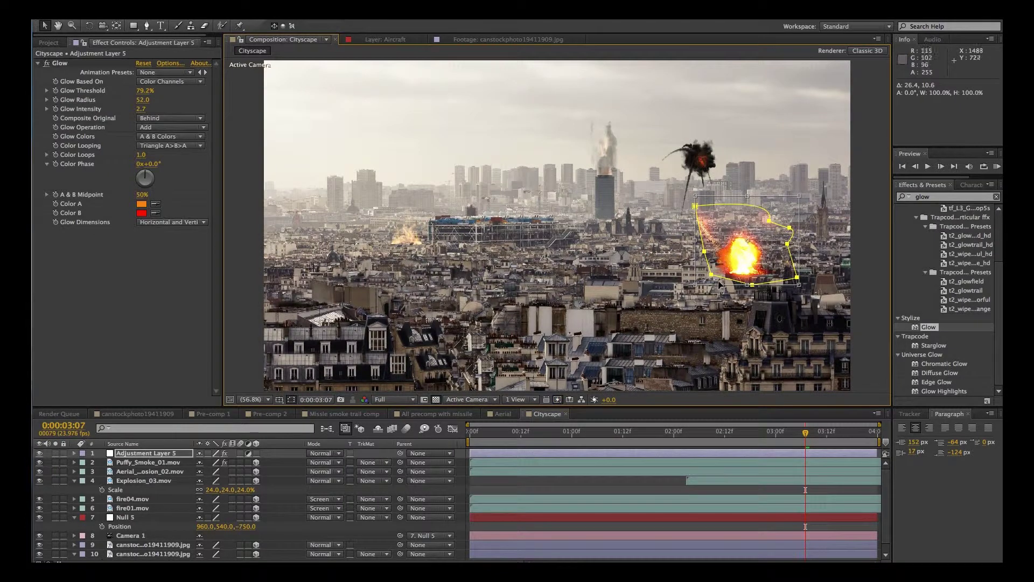
pyautogui.moveTo(712, 278); pyautogui.dragTo(710, 279)
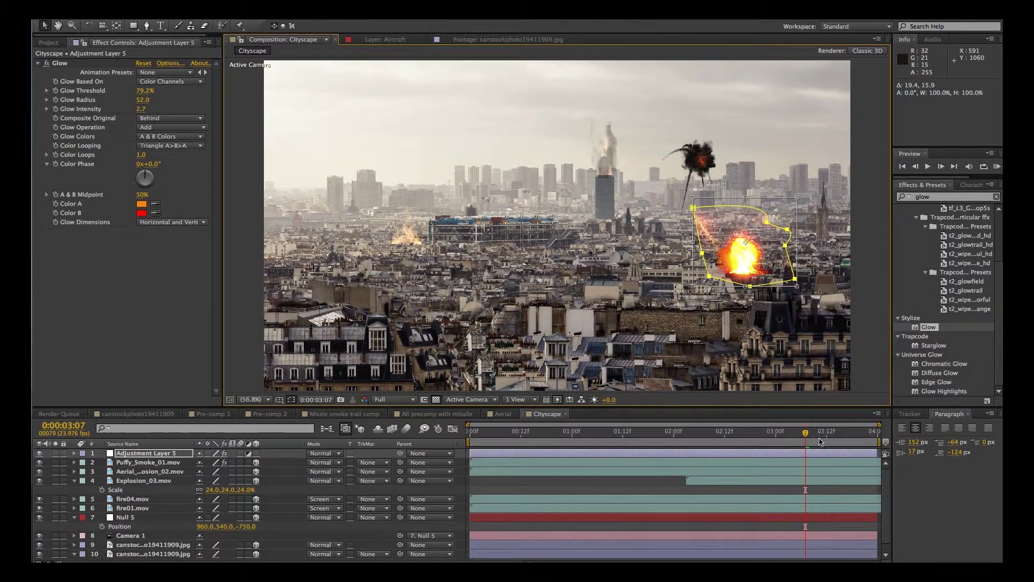
# At 0:00:03:00, make Adjustment Layer 5 3D and shift its mask over the explosion
pyautogui.moveTo(805, 436); pyautogui.dragTo(776, 433)
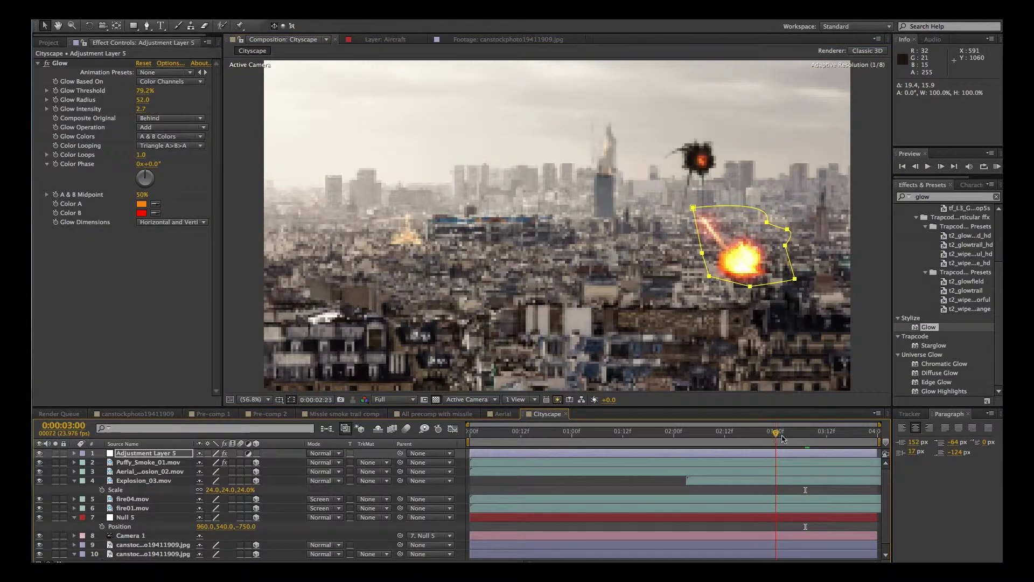
pyautogui.click(110, 455)
pyautogui.click(256, 453)
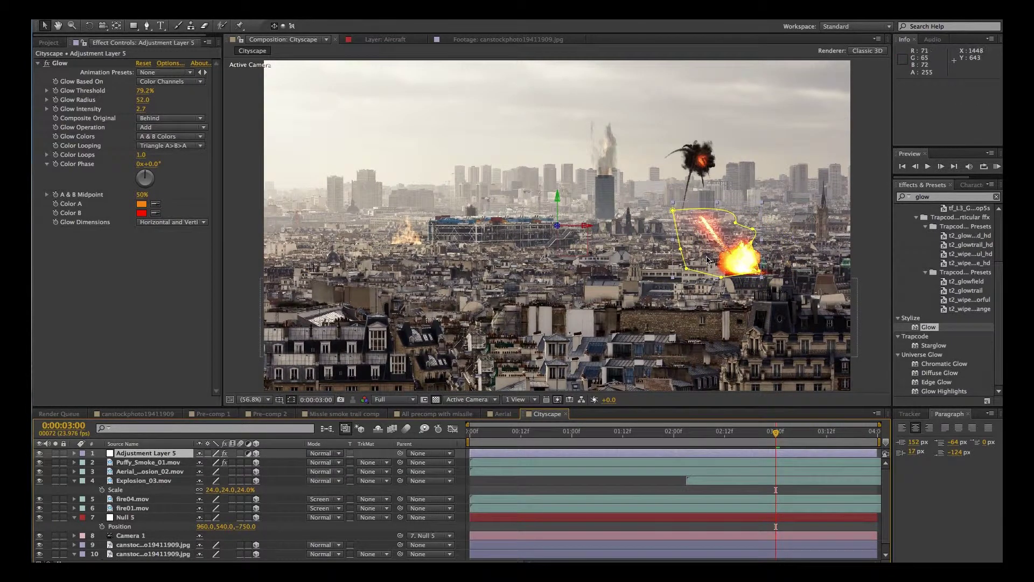
pyautogui.moveTo(709, 258); pyautogui.dragTo(726, 265)
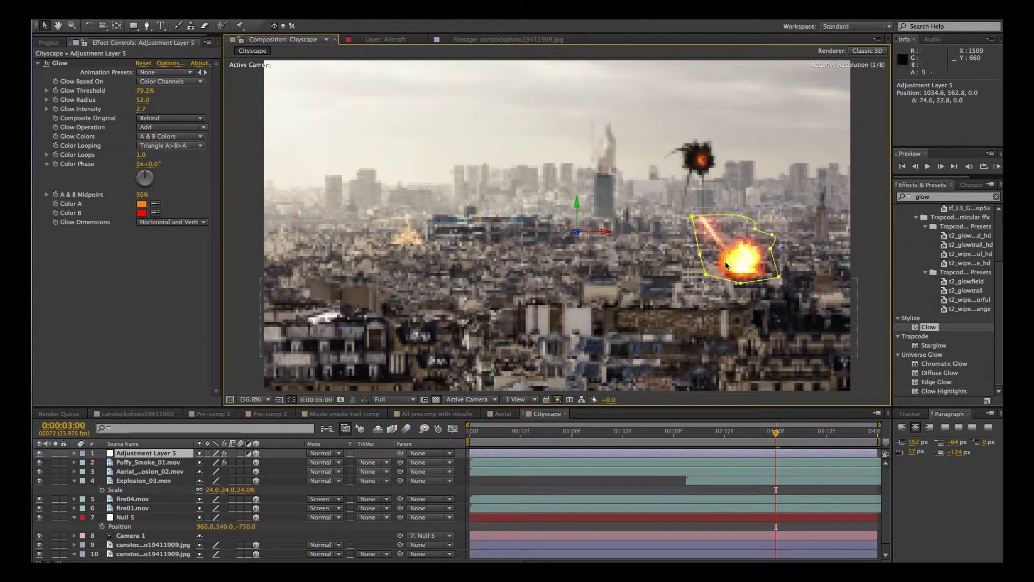
# Toggle the glow layer's visibility repeatedly to compare the shot with and without it
pyautogui.click(39, 454)
pyautogui.click(39, 454)
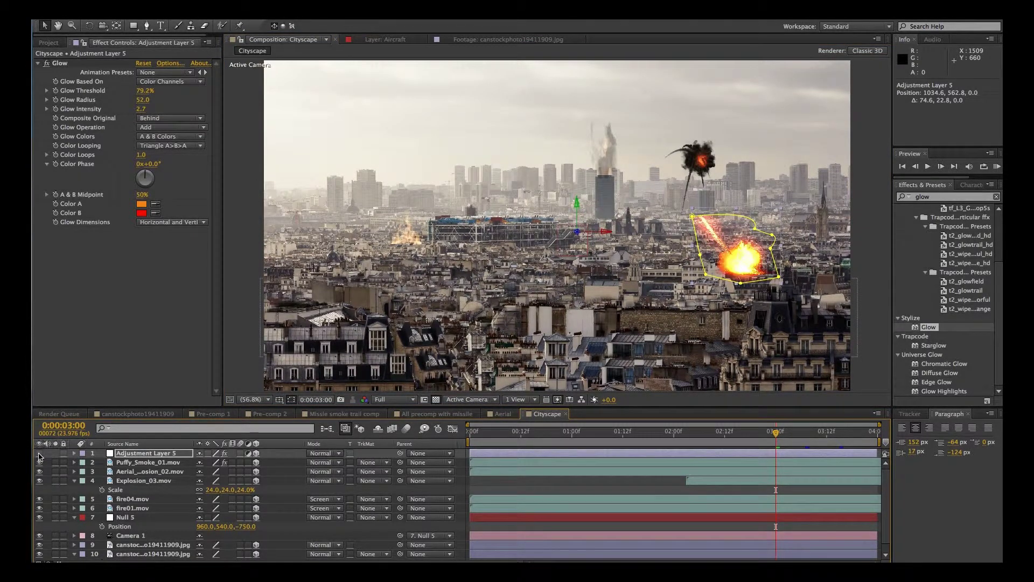
pyautogui.click(40, 454)
pyautogui.click(39, 454)
pyautogui.click(39, 455)
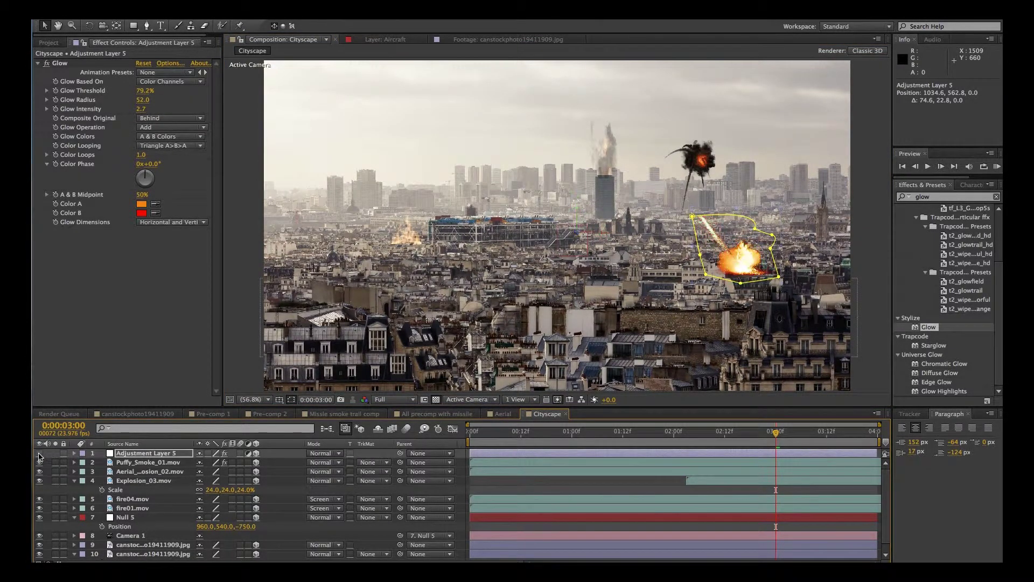
pyautogui.click(39, 455)
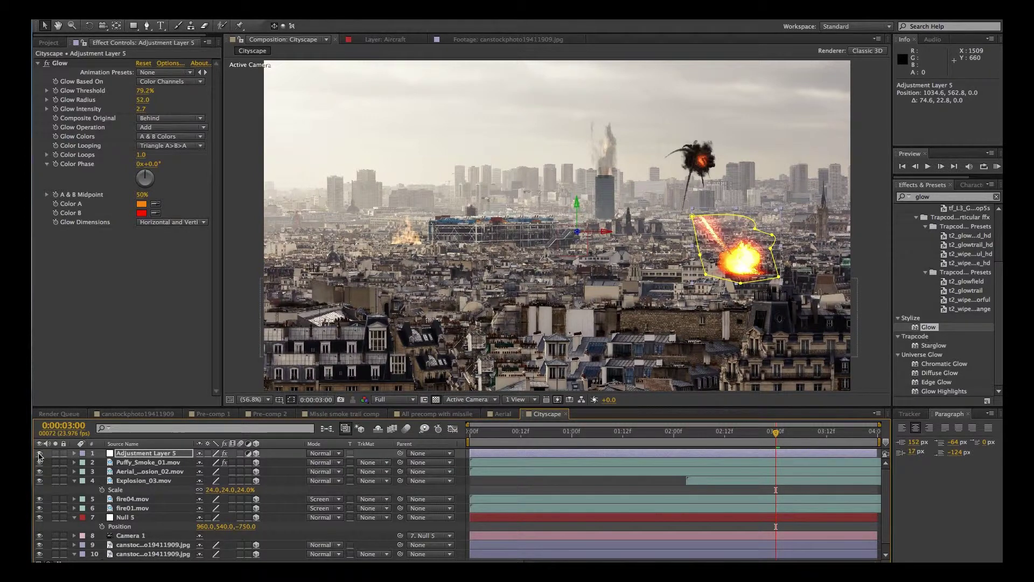
pyautogui.click(578, 335)
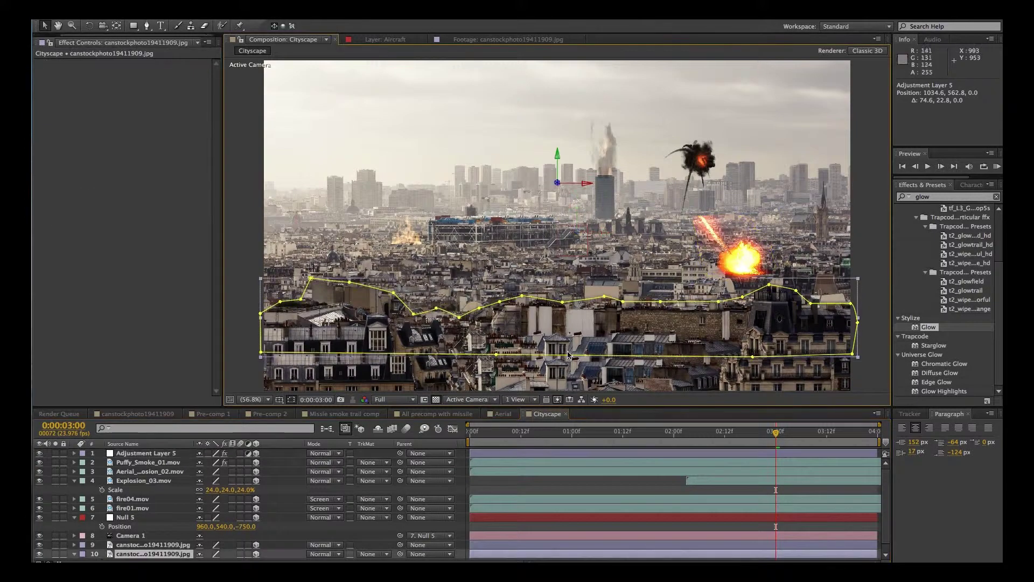
# Select the bottom canstock cityscape photo layer in the viewer
pyautogui.click(473, 271)
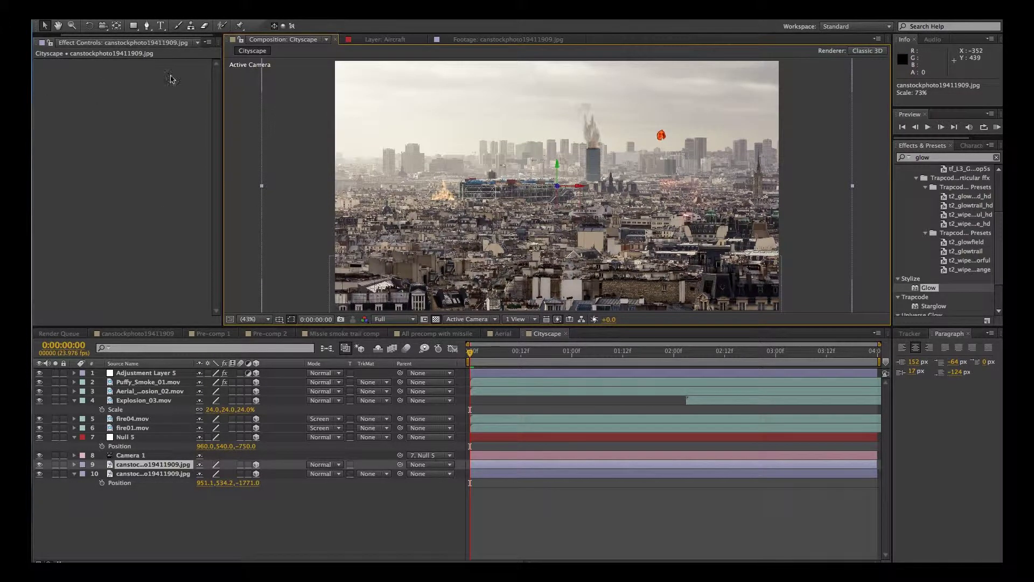
# Add Storm clouds_canstockphoto15863782.jpg from the Project panel as the top layer
pyautogui.hotkey('ctrl', '0')
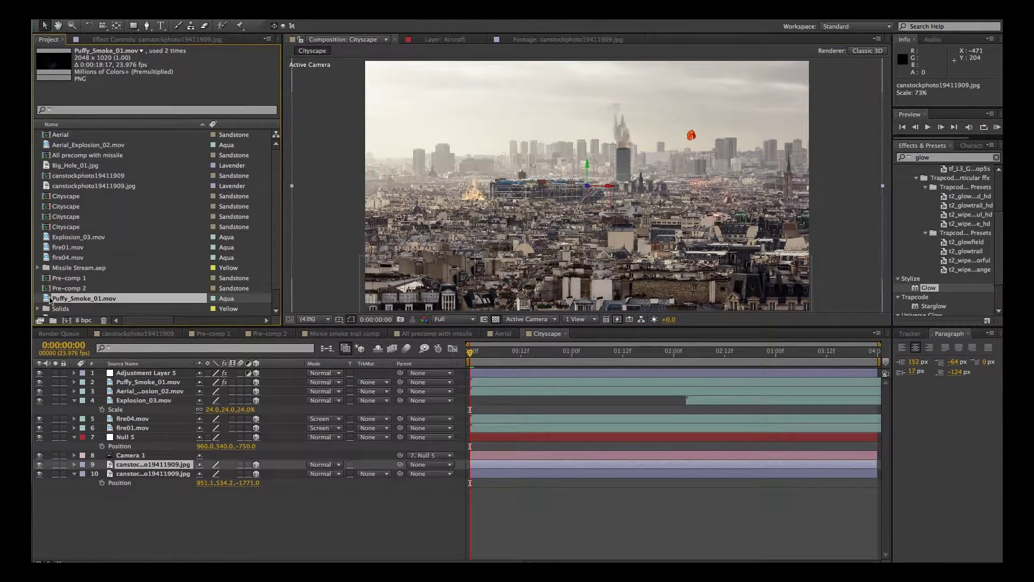
pyautogui.scroll(-2, 253, 267)
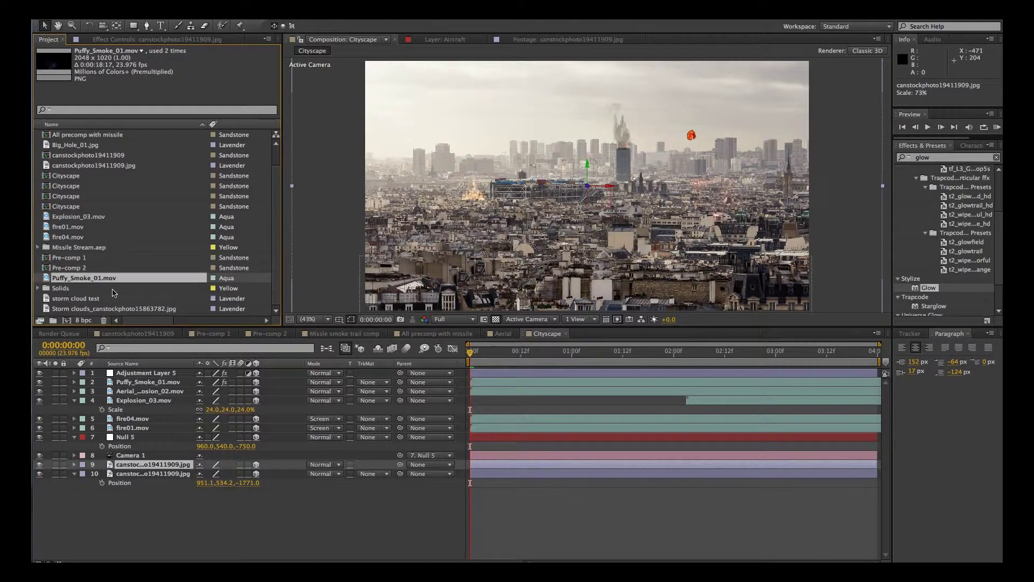
pyautogui.click(78, 297)
pyautogui.click(78, 309)
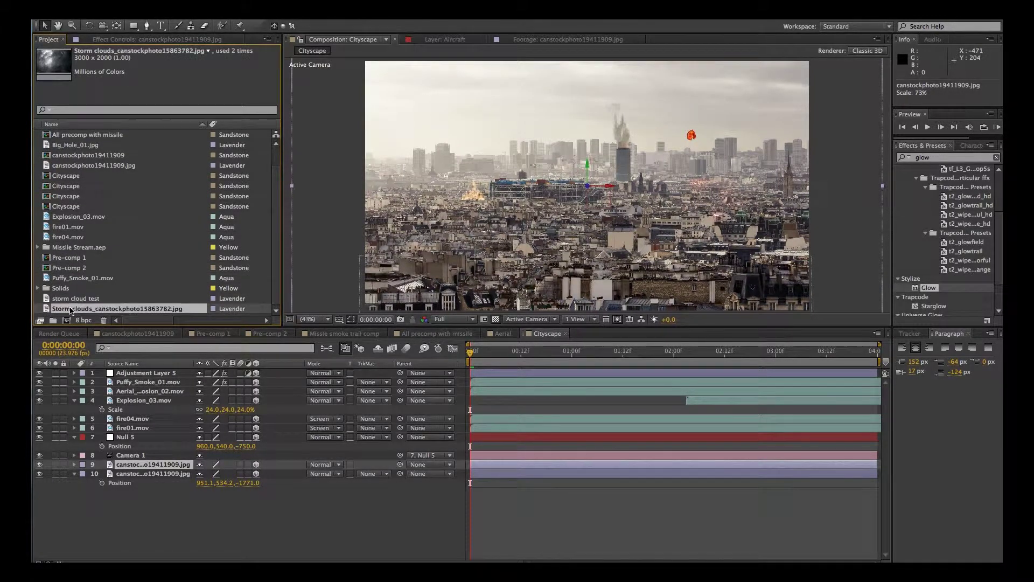
pyautogui.moveTo(129, 324); pyautogui.dragTo(137, 373)
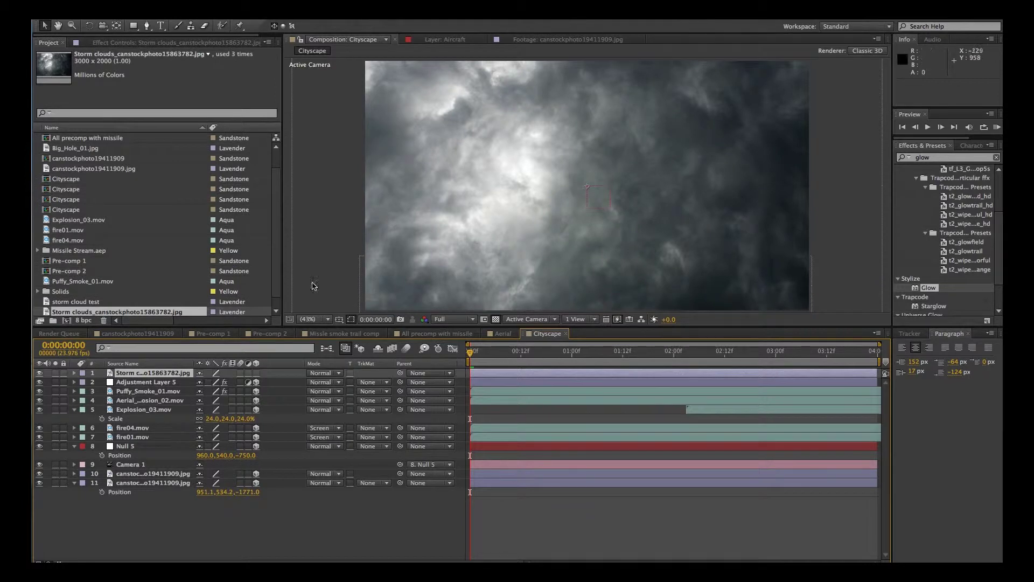
# Make the storm clouds 3D at 84% scale and position them across the sky above the skyline
pyautogui.click(114, 374)
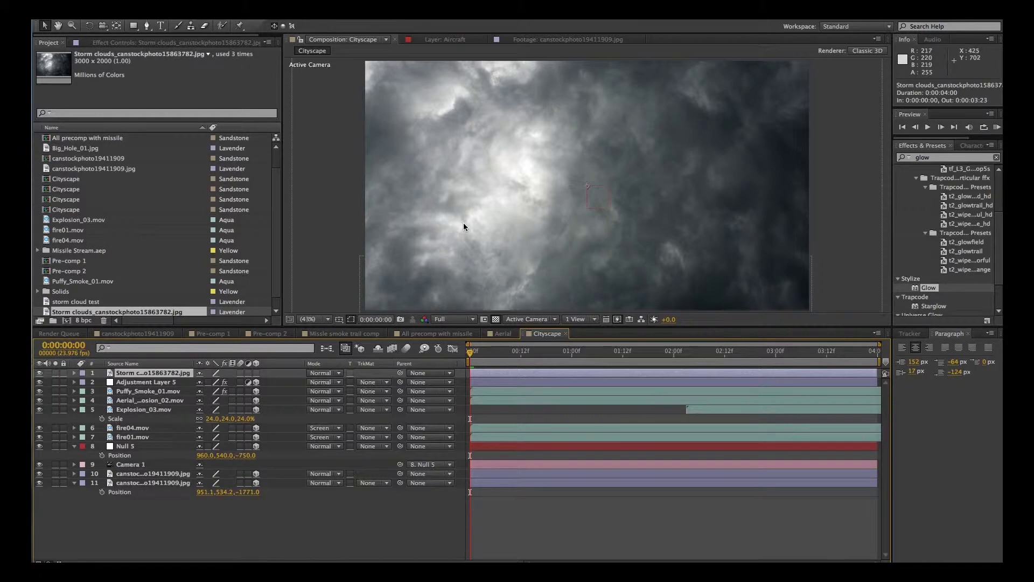
pyautogui.moveTo(463, 223); pyautogui.dragTo(473, 77)
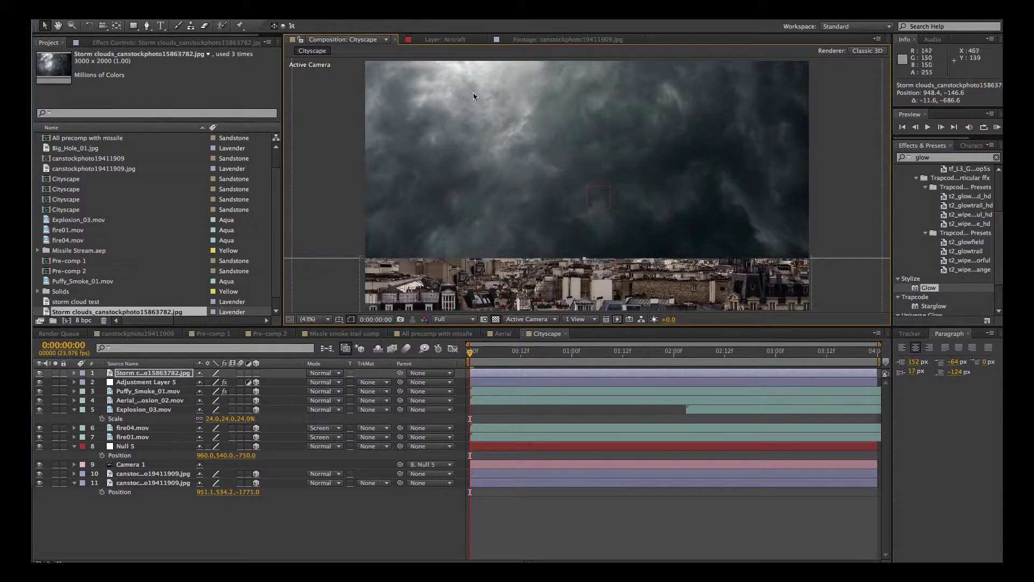
pyautogui.moveTo(474, 96)
pyautogui.mouseDown()
pyautogui.moveTo(477, 64)
pyautogui.moveTo(475, 99)
pyautogui.mouseUp()
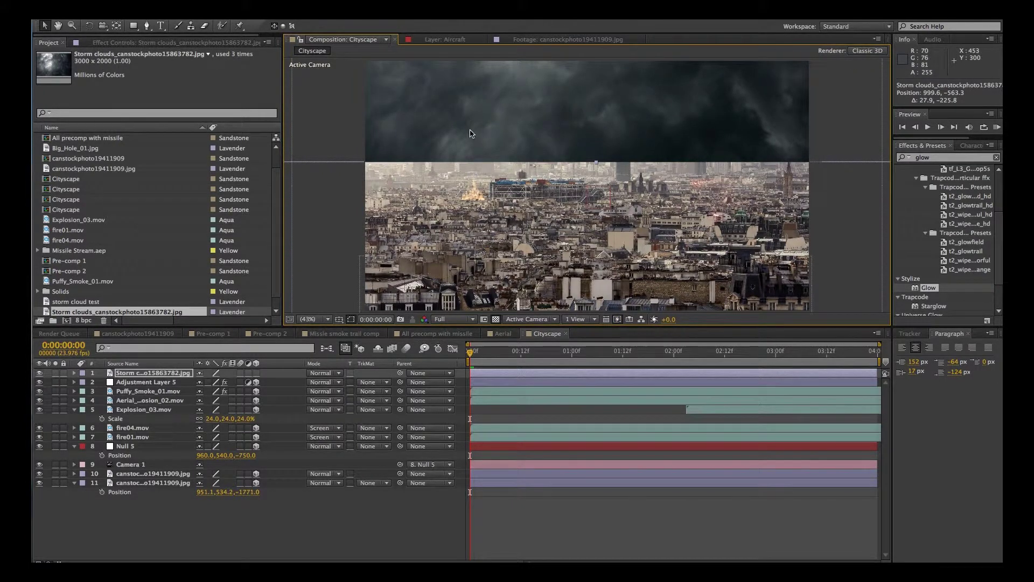
pyautogui.press('s')
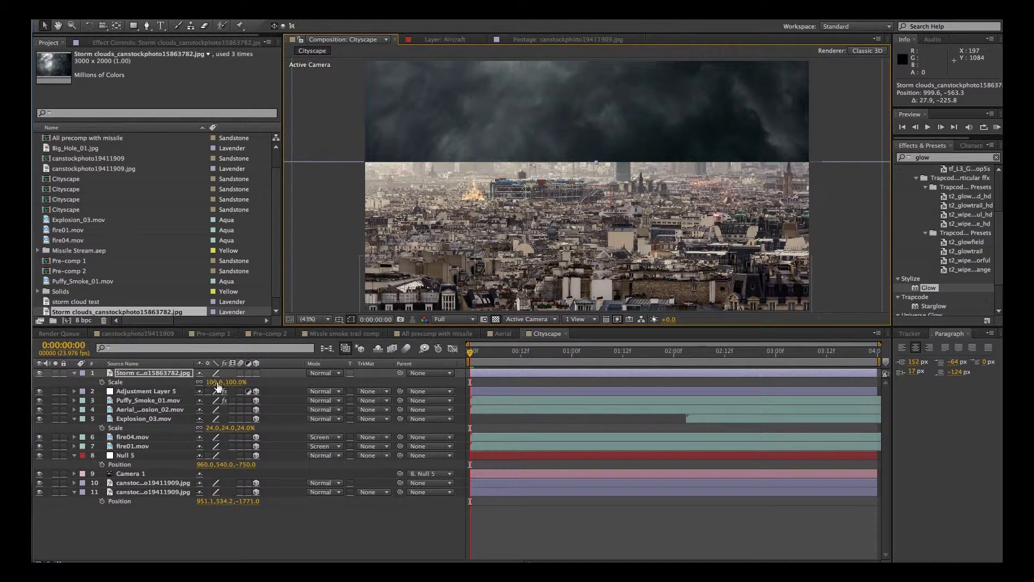
pyautogui.click(256, 373)
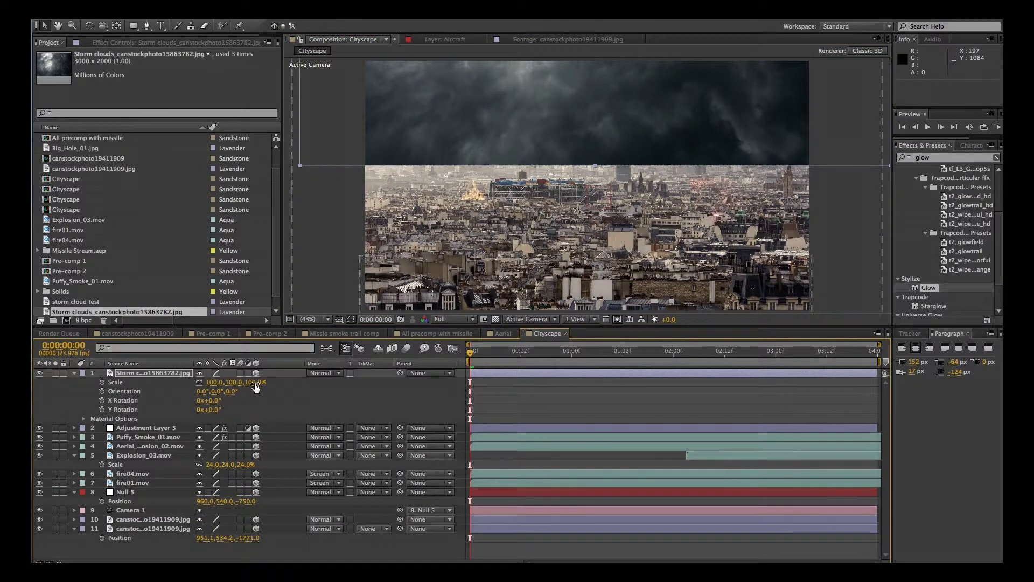
pyautogui.moveTo(216, 382); pyautogui.dragTo(203, 381)
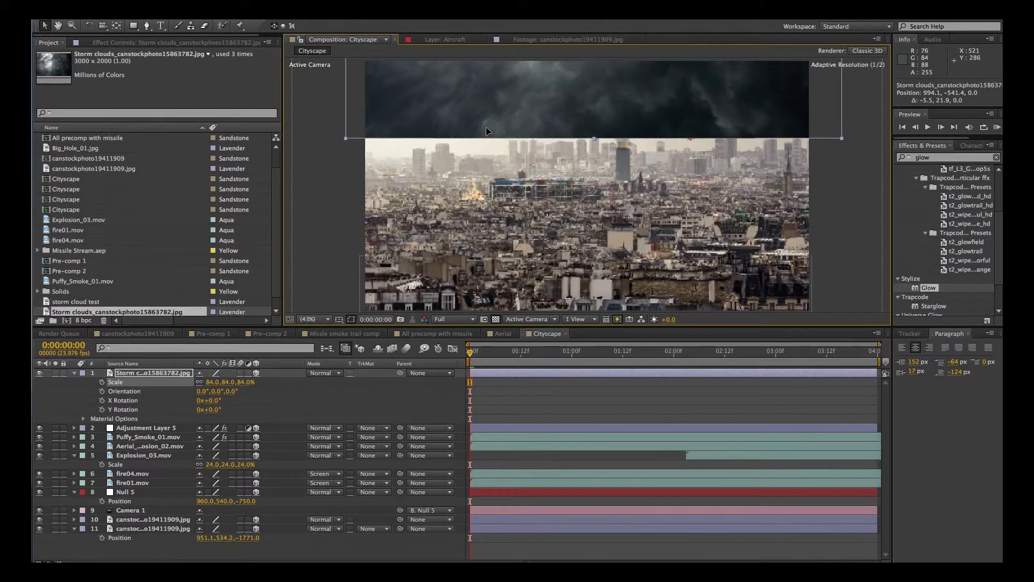
pyautogui.moveTo(487, 126); pyautogui.dragTo(487, 151)
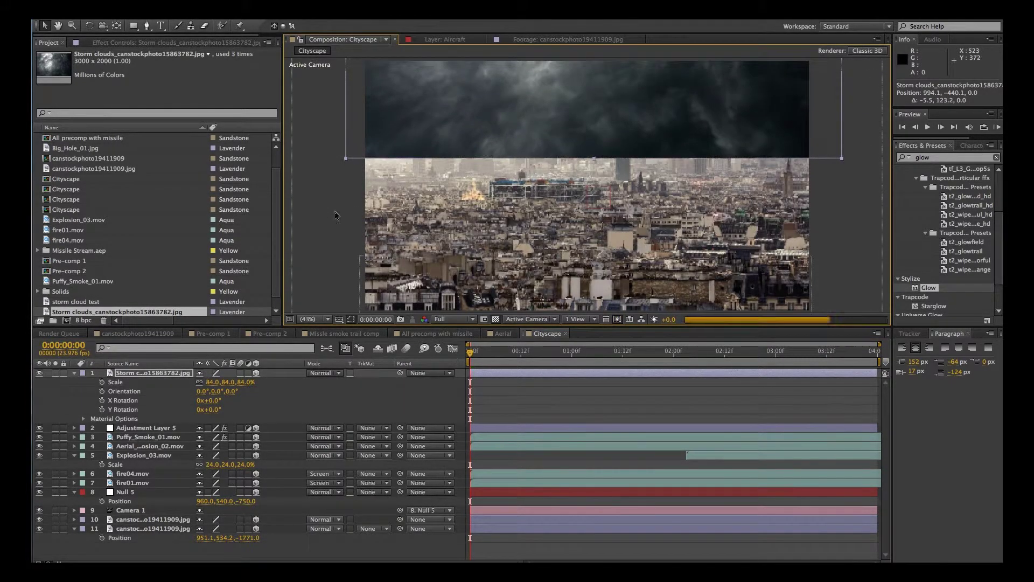
pyautogui.click(335, 214)
# Draw a closed Pen mask on the clouds layer tracing the skyline and the buildings below it
pyautogui.click(147, 25)
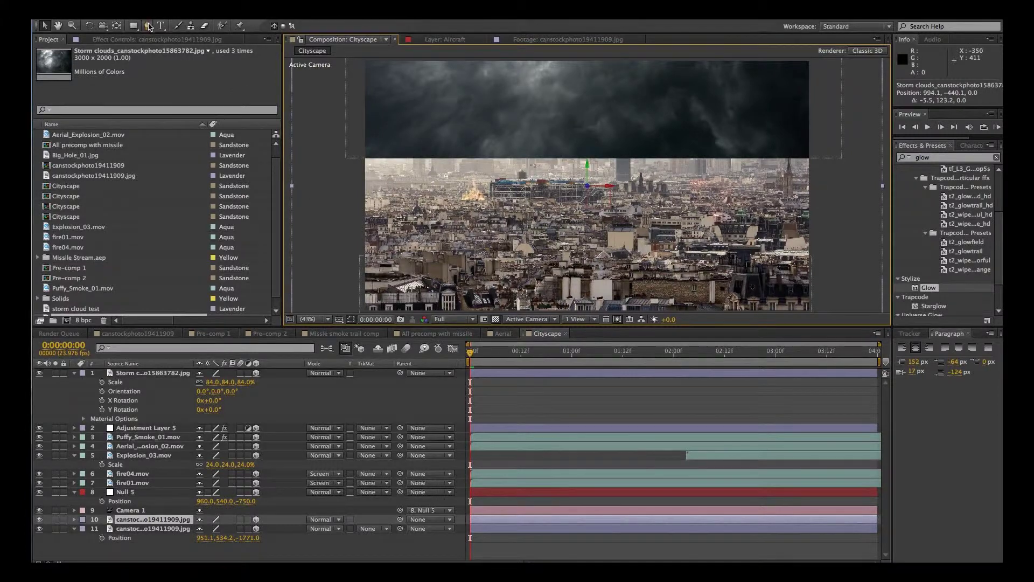
pyautogui.click(334, 141)
pyautogui.click(376, 130)
pyautogui.click(413, 149)
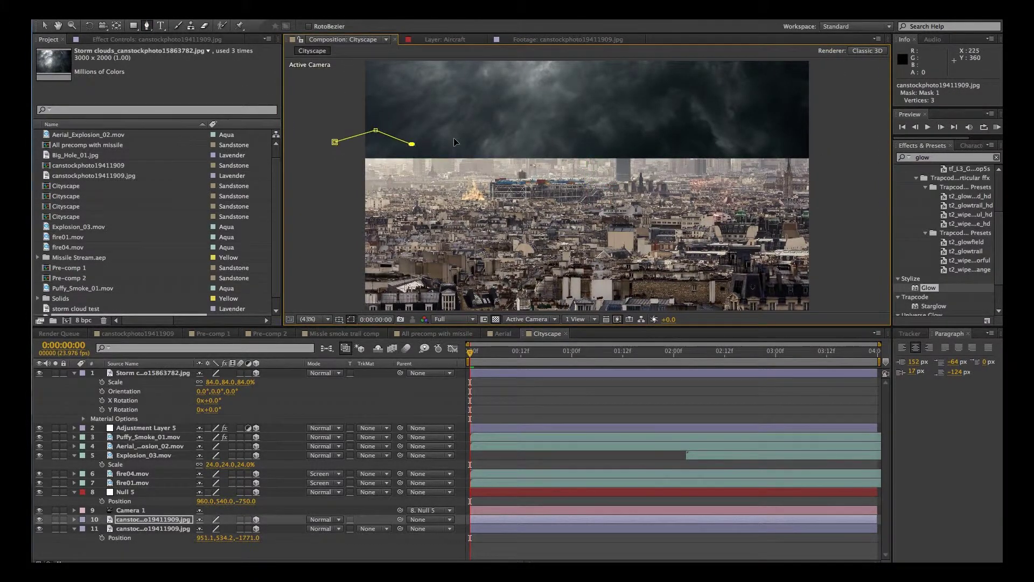
pyautogui.click(478, 136)
pyautogui.click(538, 144)
pyautogui.click(586, 143)
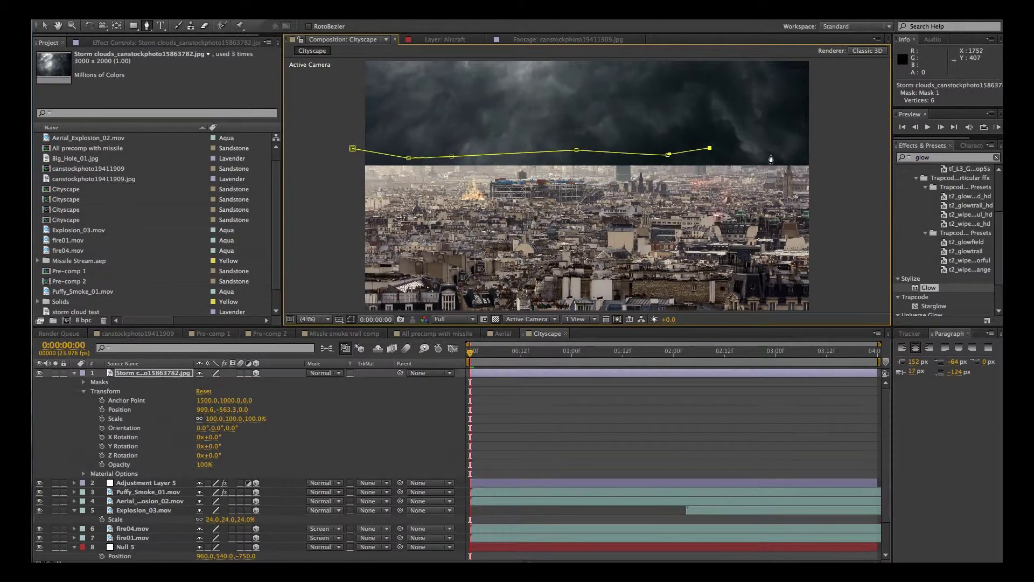
pyautogui.click(770, 155)
pyautogui.click(815, 162)
pyautogui.click(802, 184)
pyautogui.click(668, 183)
pyautogui.click(500, 180)
pyautogui.click(398, 182)
pyautogui.click(356, 171)
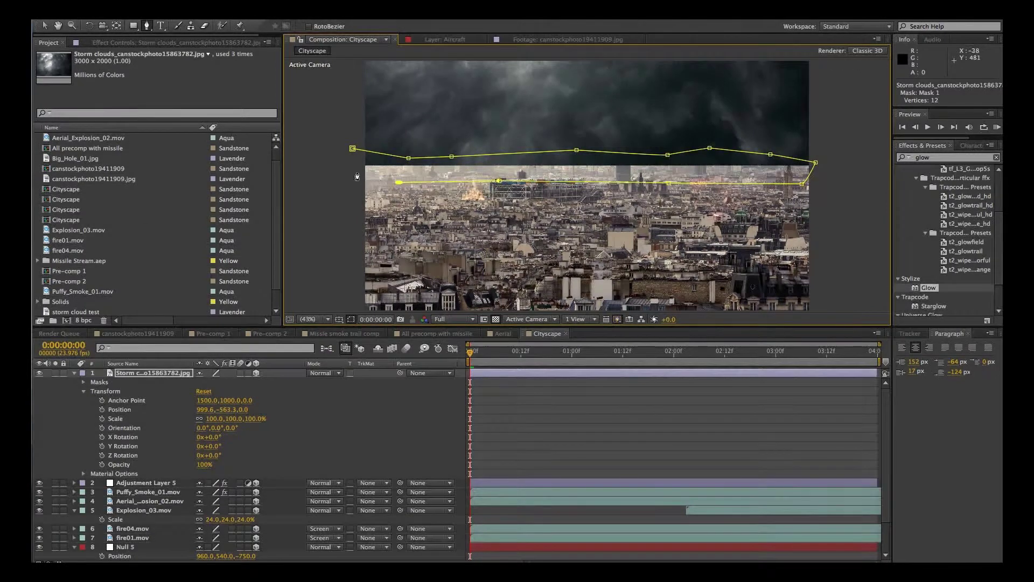
pyautogui.click(351, 155)
pyautogui.click(353, 149)
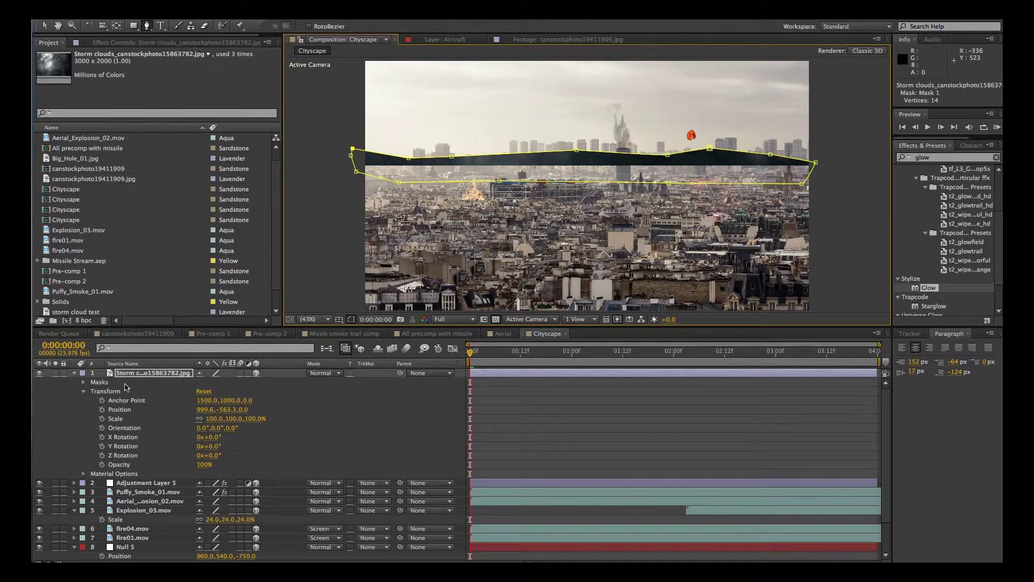
# Set Mask 1 to Subtract with 184 px feather, then pull two bottom points down over the buildings
pyautogui.click(85, 382)
pyautogui.click(218, 392)
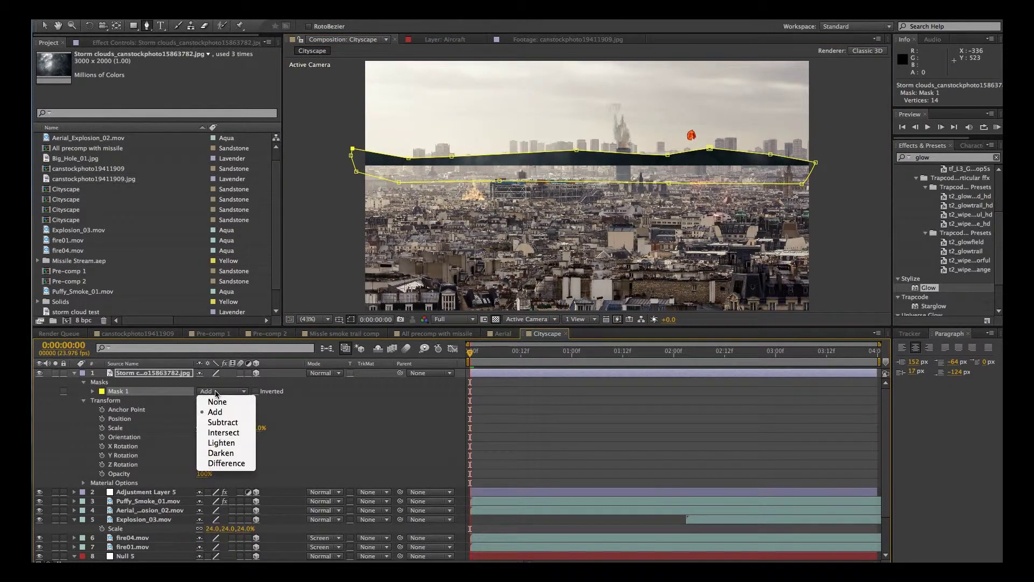
pyautogui.click(221, 423)
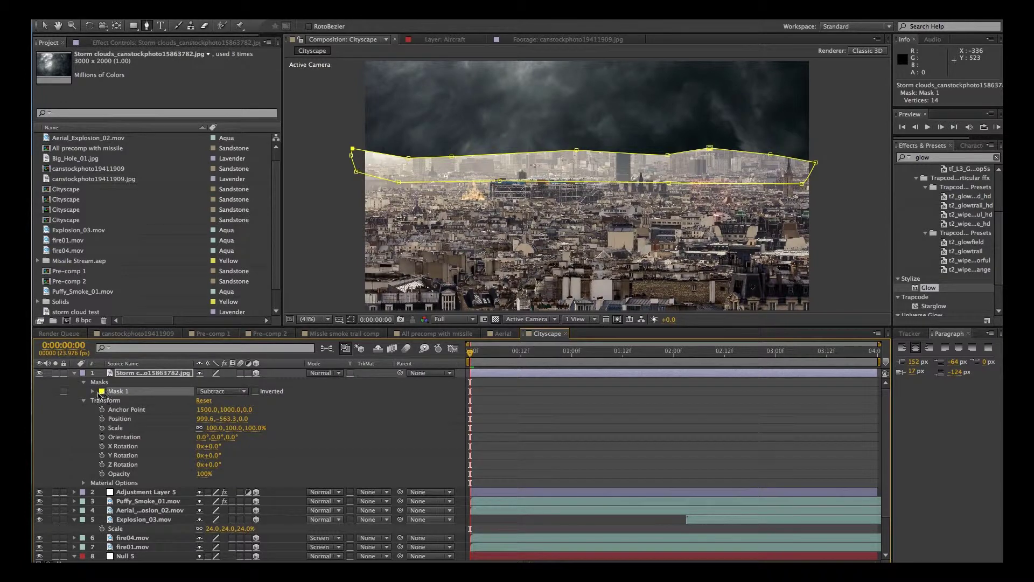
pyautogui.click(93, 391)
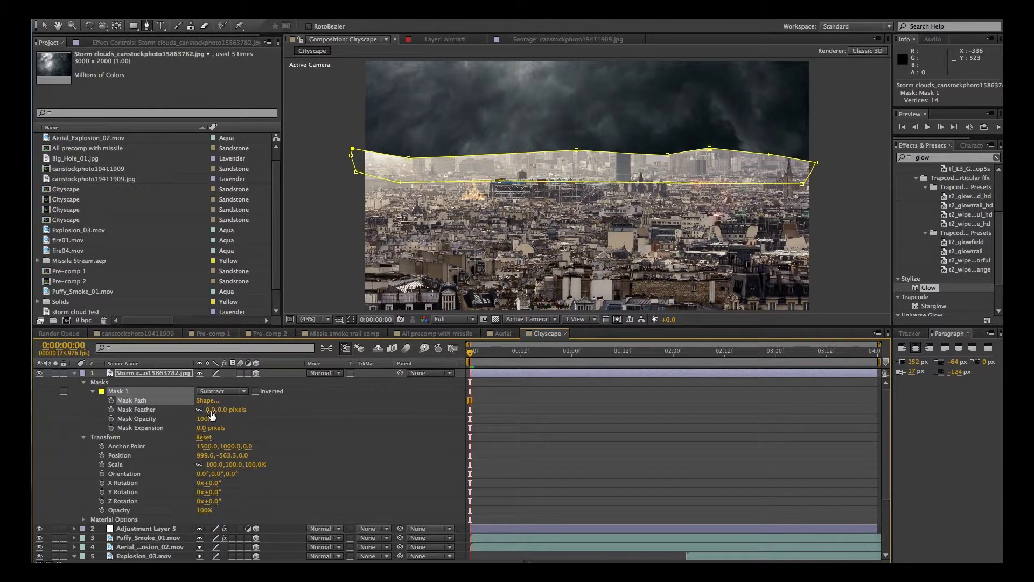
pyautogui.moveTo(212, 415); pyautogui.dragTo(317, 417)
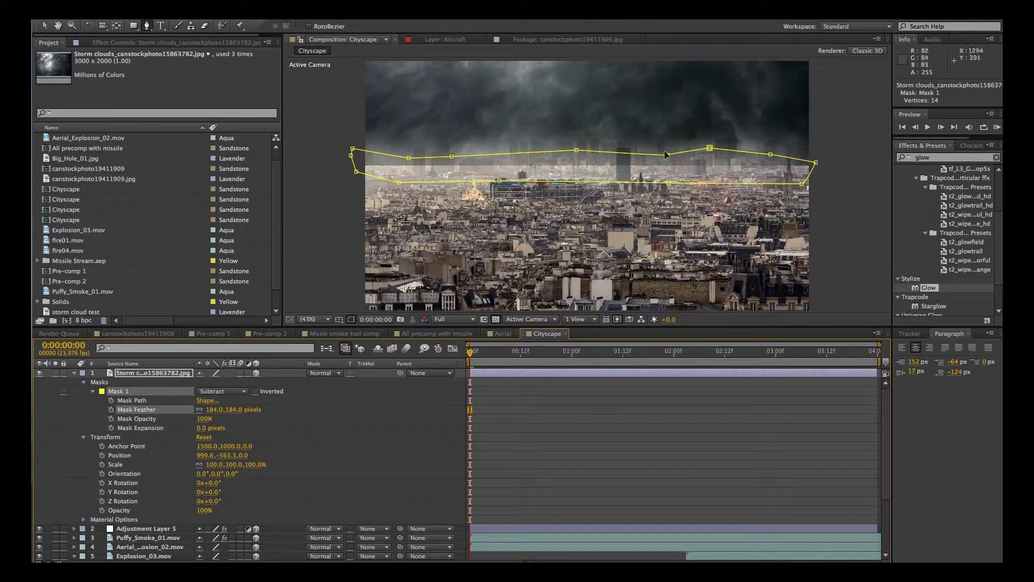
pyautogui.moveTo(669, 183); pyautogui.dragTo(645, 223)
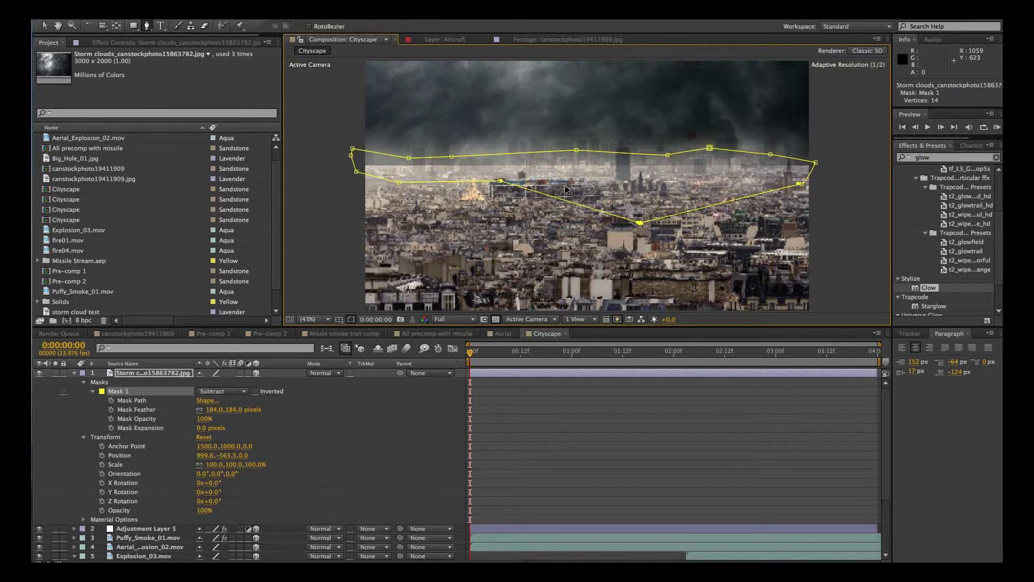
pyautogui.moveTo(501, 180); pyautogui.dragTo(460, 226)
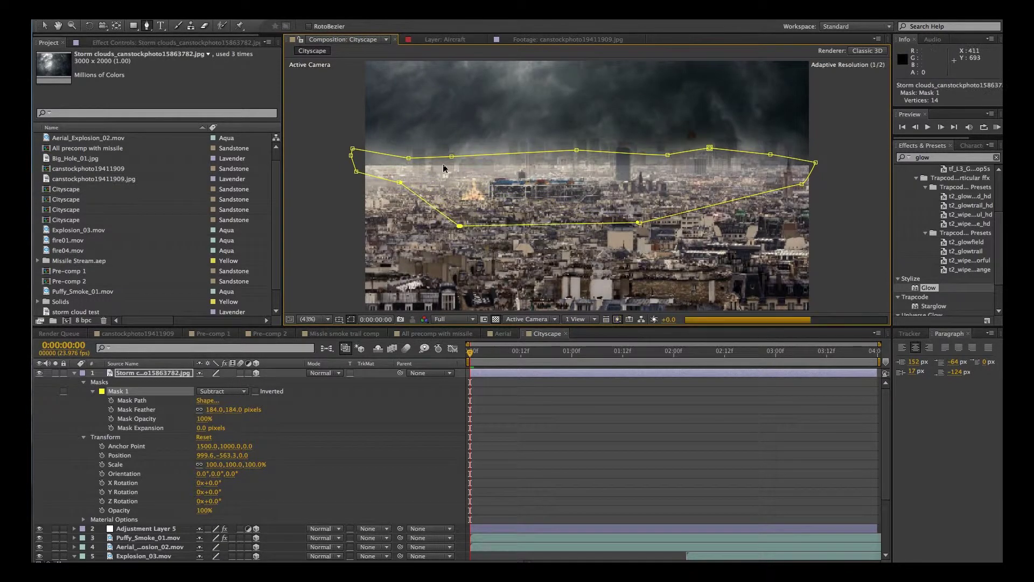
# Reshape the mask's top edge, raising points and adding new ones so it hugs the skyline
pyautogui.moveTo(451, 156); pyautogui.dragTo(338, 183)
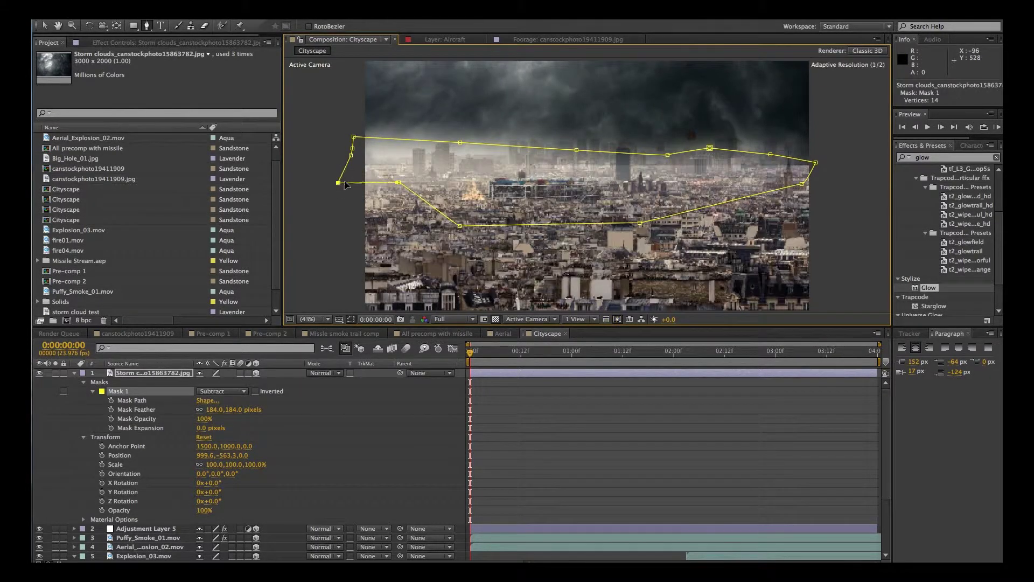
pyautogui.moveTo(667, 154); pyautogui.dragTo(669, 142)
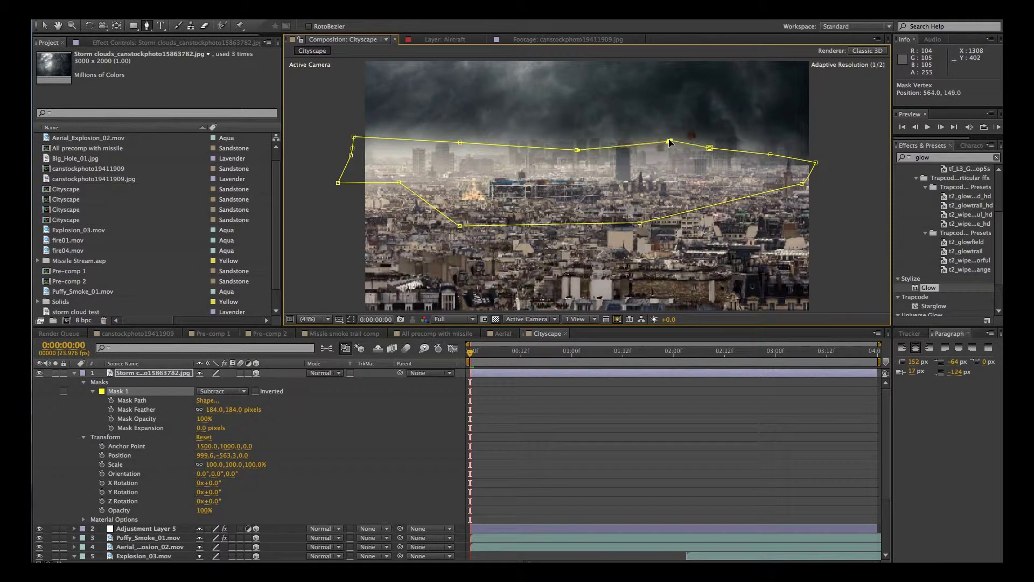
pyautogui.click(559, 150)
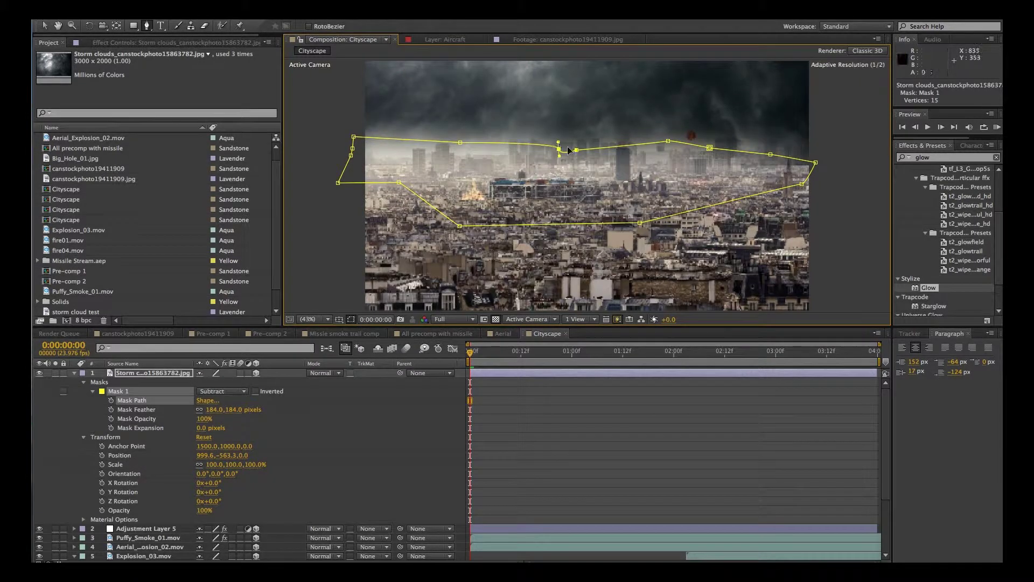
pyautogui.moveTo(577, 150); pyautogui.dragTo(579, 150)
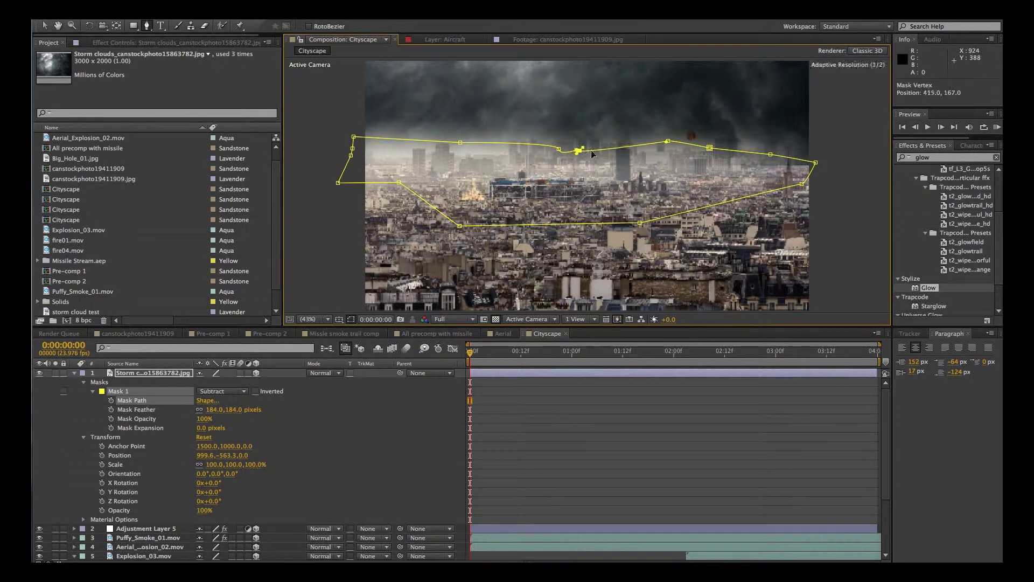
pyautogui.click(603, 144)
pyautogui.moveTo(709, 147); pyautogui.dragTo(814, 147)
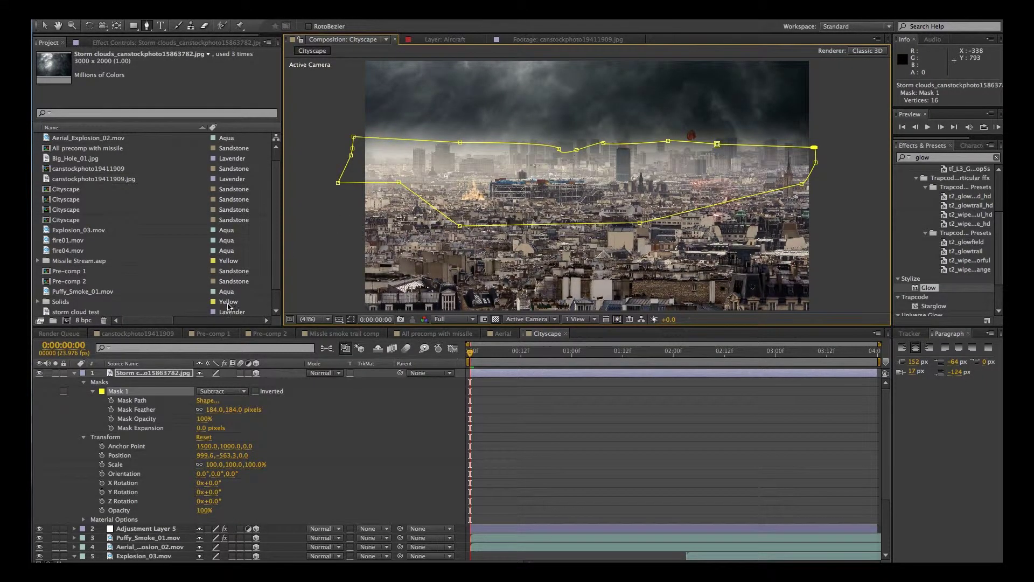
# Lower the clouds layer's Mask Opacity to 79%
pyautogui.click(136, 420)
pyautogui.moveTo(204, 423); pyautogui.dragTo(193, 418)
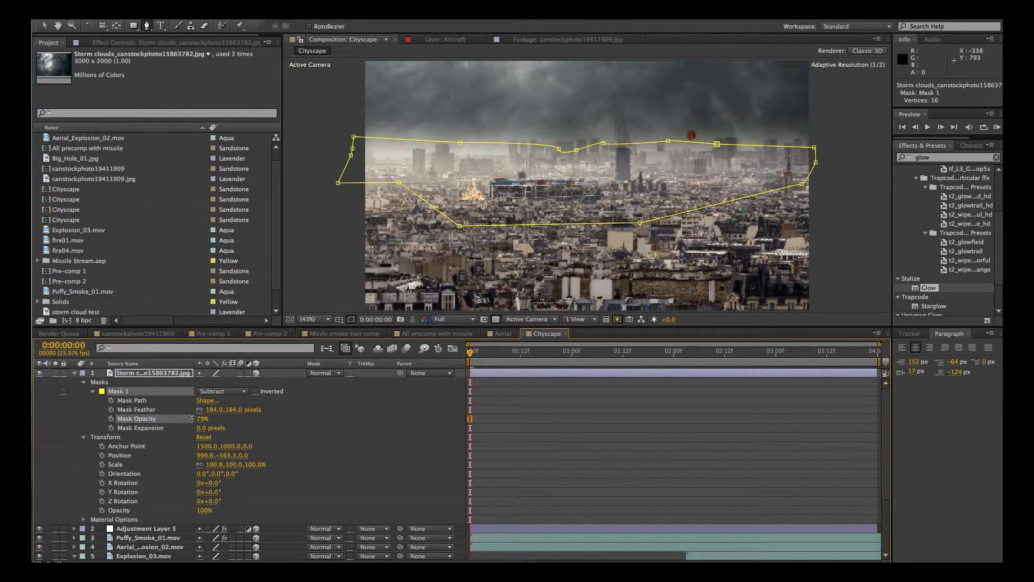
pyautogui.moveTo(191, 418); pyautogui.dragTo(191, 418)
pyautogui.click(338, 420)
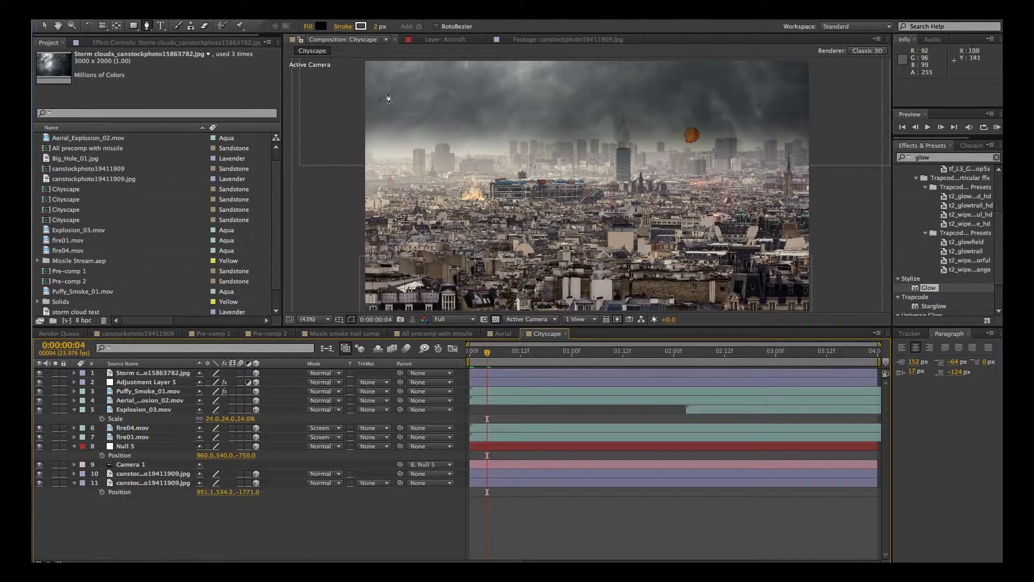
# Add a new adjustment layer to the Cityscape comp
pyautogui.click(200, 13)
pyautogui.moveTo(208, 22)
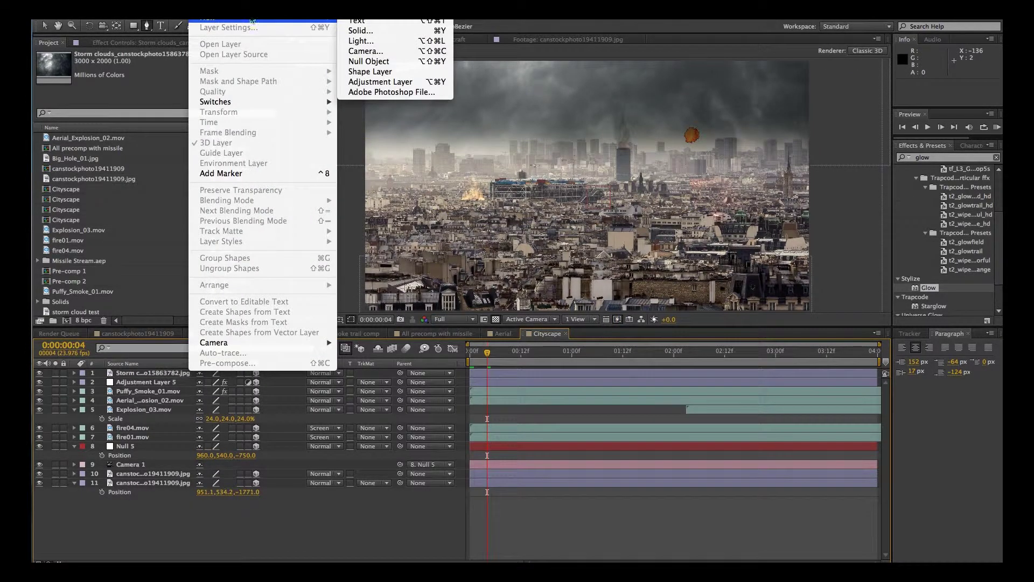
pyautogui.click(377, 81)
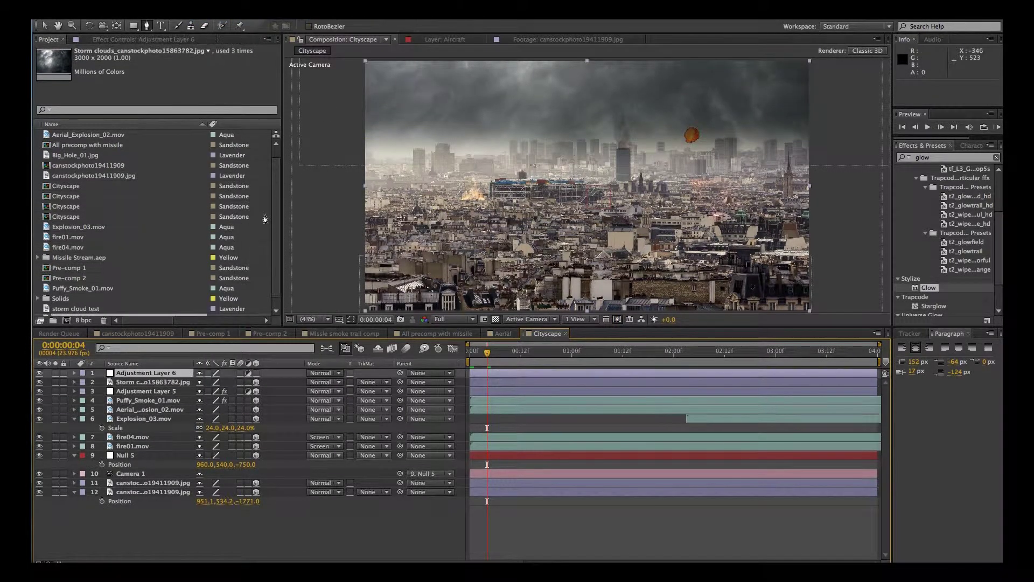
# Apply a Color Correction Tint effect with Map White To set to a saturated teal
pyautogui.click(267, 13)
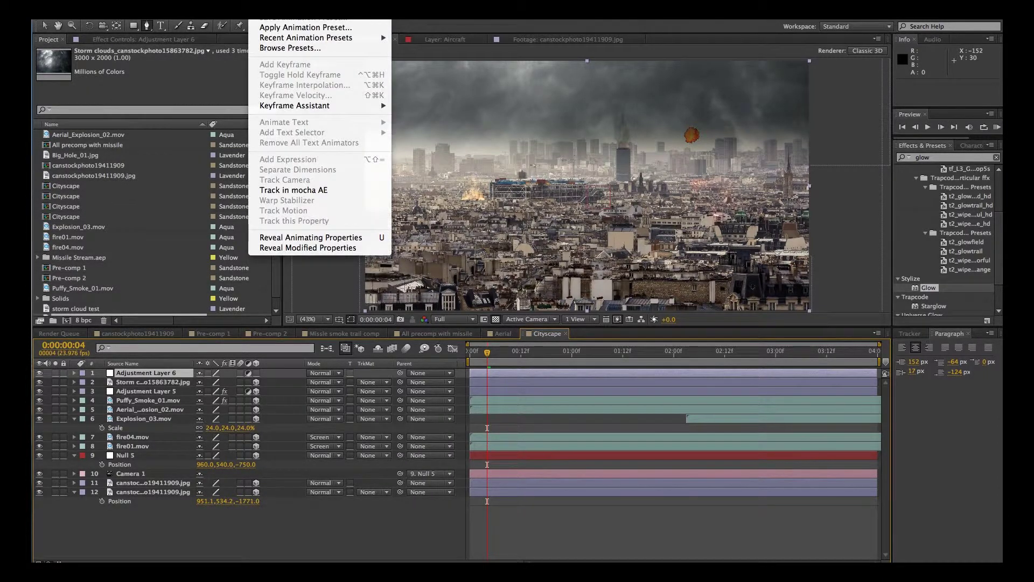
pyautogui.moveTo(234, 13)
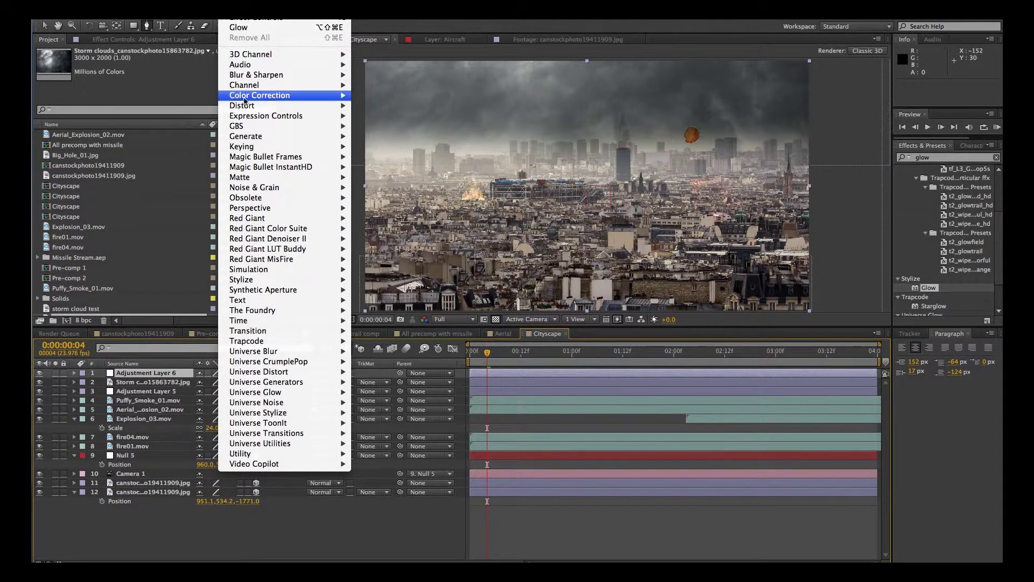
pyautogui.moveTo(249, 97)
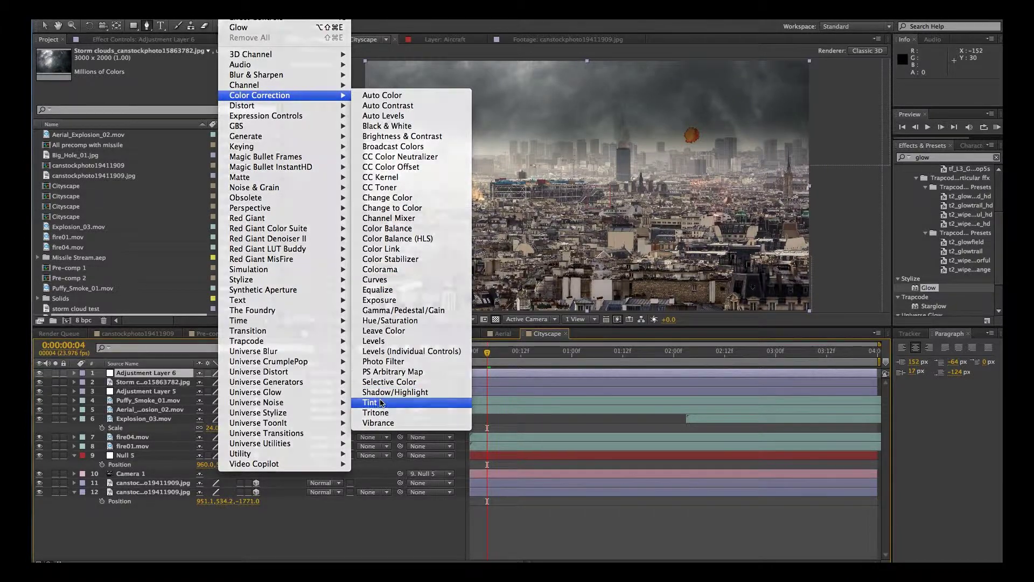
pyautogui.click(371, 402)
pyautogui.click(172, 88)
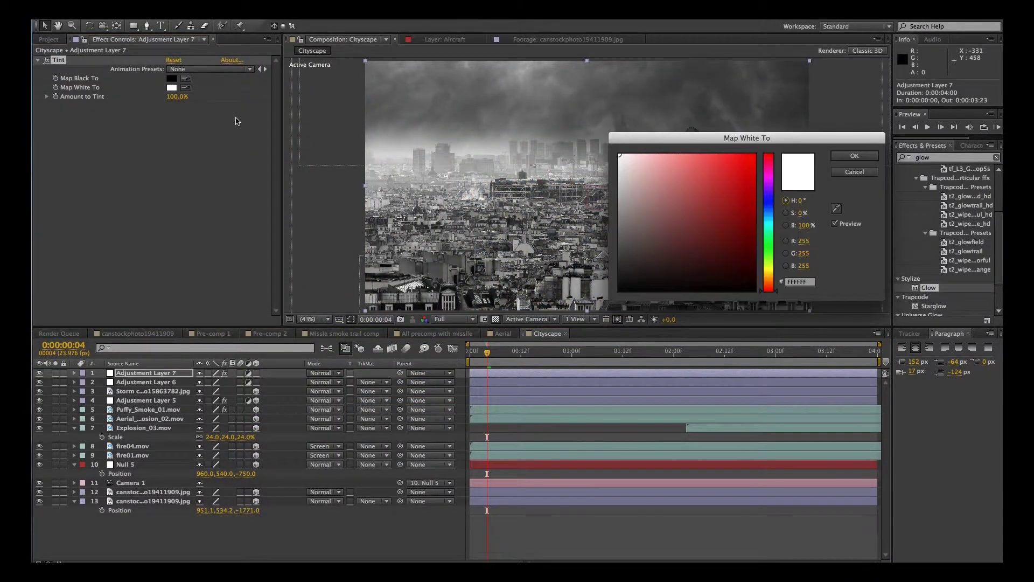
pyautogui.moveTo(770, 195); pyautogui.dragTo(769, 222)
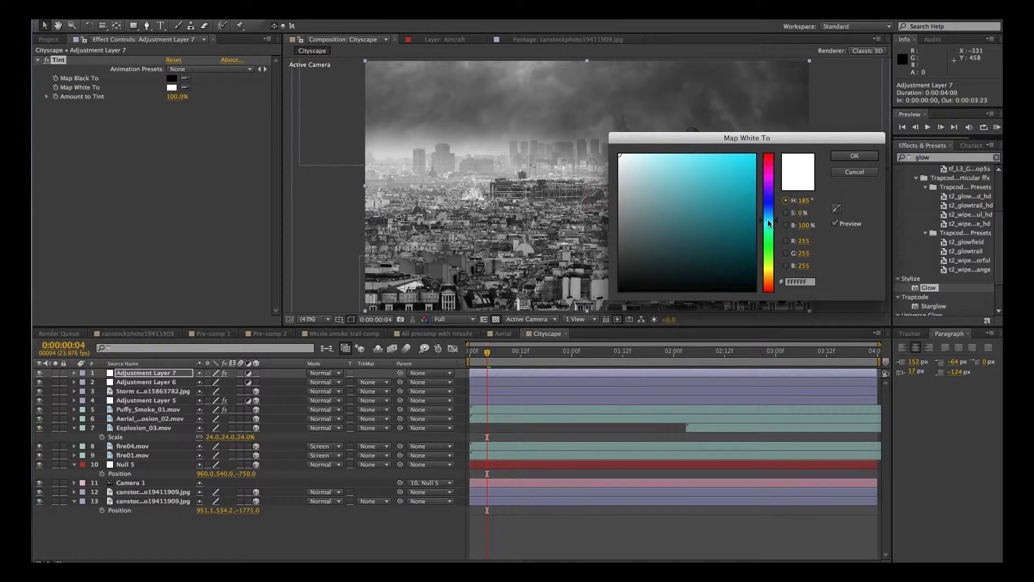
pyautogui.click(734, 213)
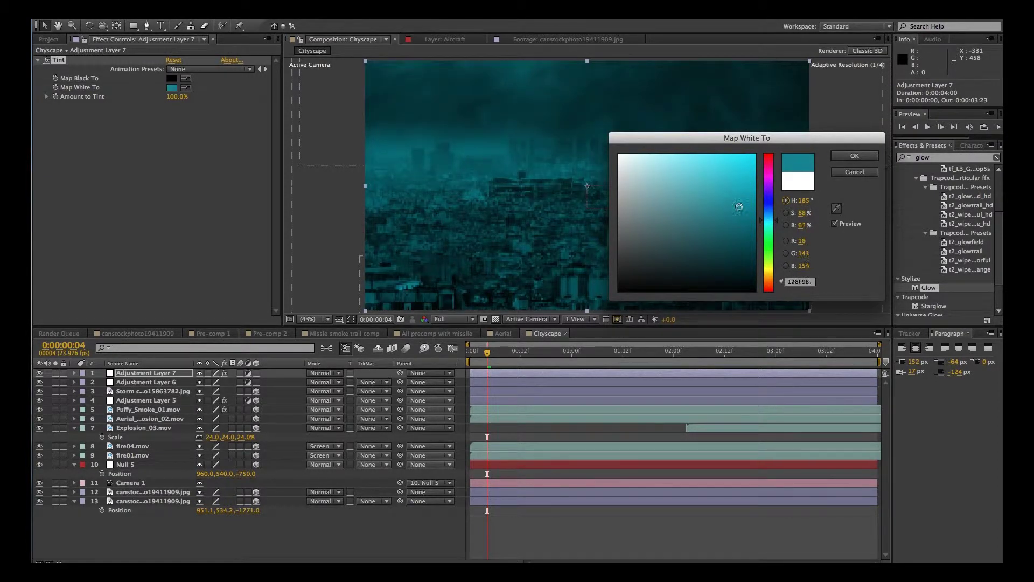
pyautogui.moveTo(736, 200); pyautogui.dragTo(739, 196)
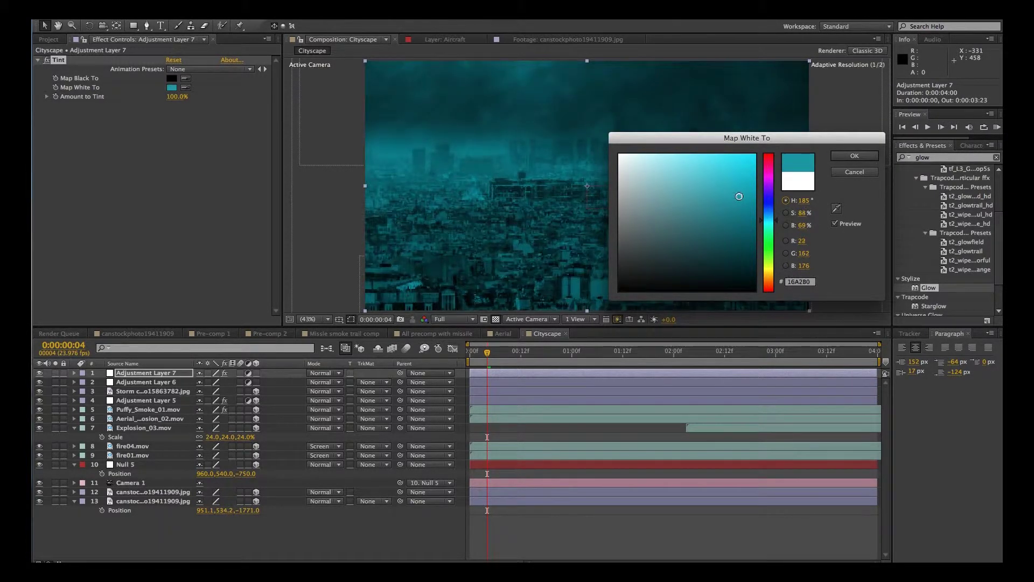
pyautogui.click(848, 156)
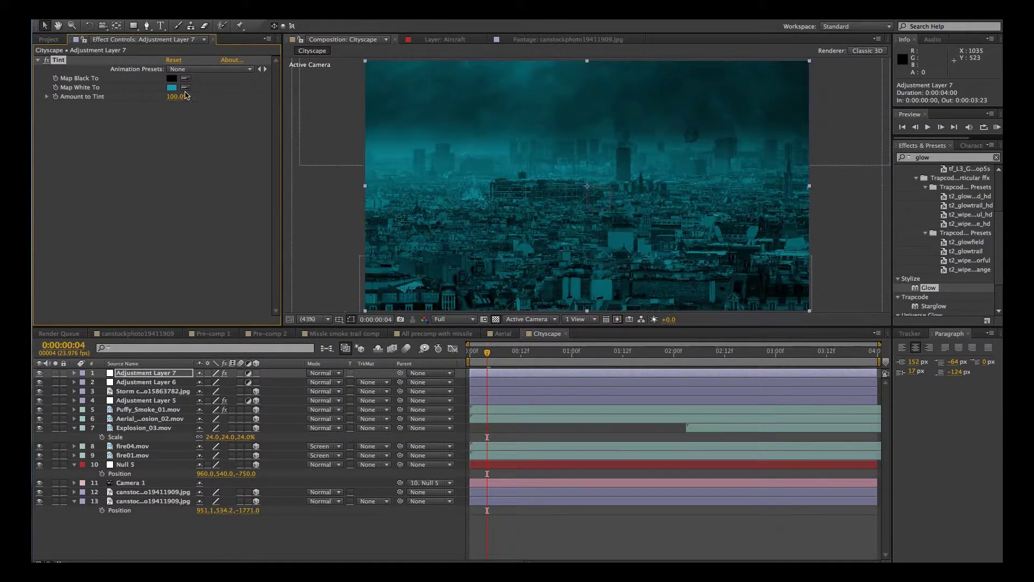
# Reduce the Tint's Amount to Tint to 29%
pyautogui.moveTo(169, 98); pyautogui.dragTo(123, 93)
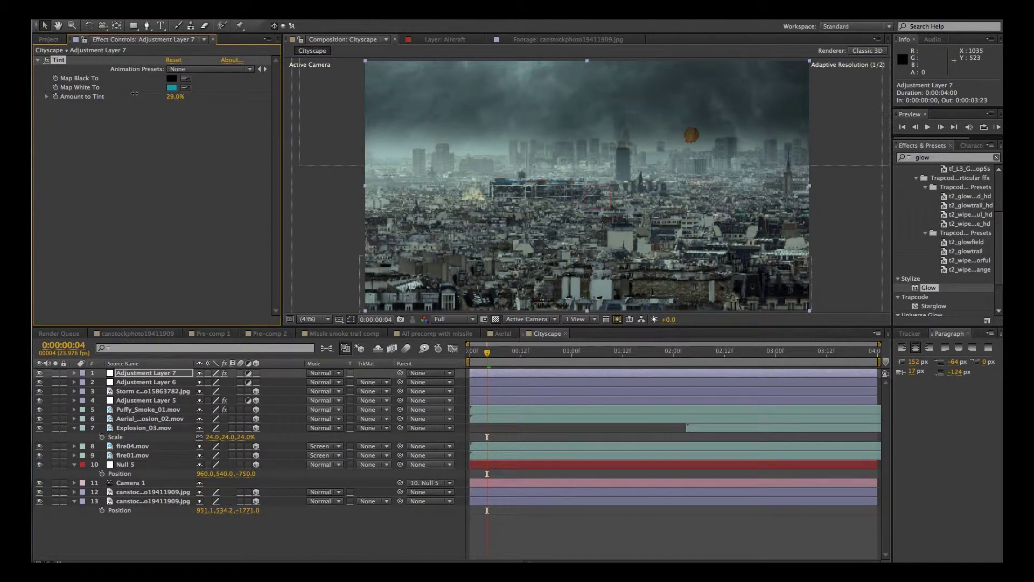
pyautogui.click(122, 152)
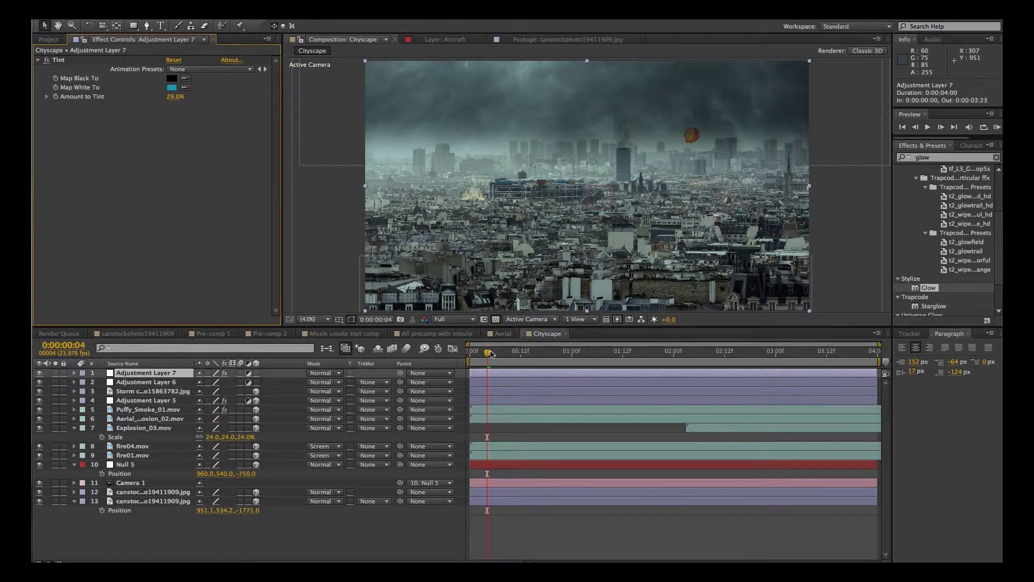
pyautogui.moveTo(488, 353); pyautogui.dragTo(477, 352)
# Move the current time back to the comp's first frame, 0:00:00:00
pyautogui.press('pageup')
pyautogui.press('pageup')
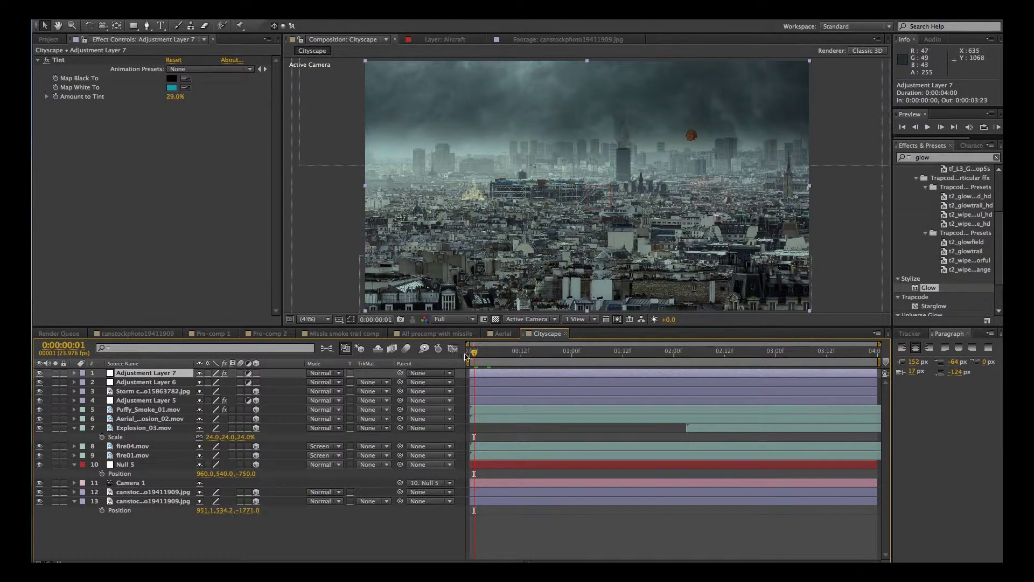
pyautogui.moveTo(473, 356); pyautogui.dragTo(469, 355)
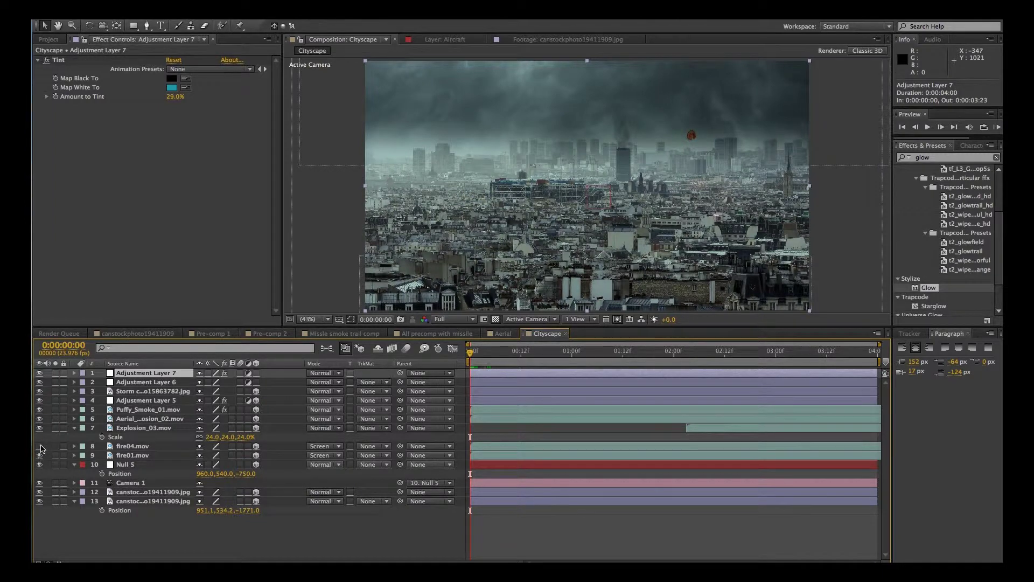
# Duplicate the fire04.mov layer and move the copy to the top of the layer stack
pyautogui.click(120, 447)
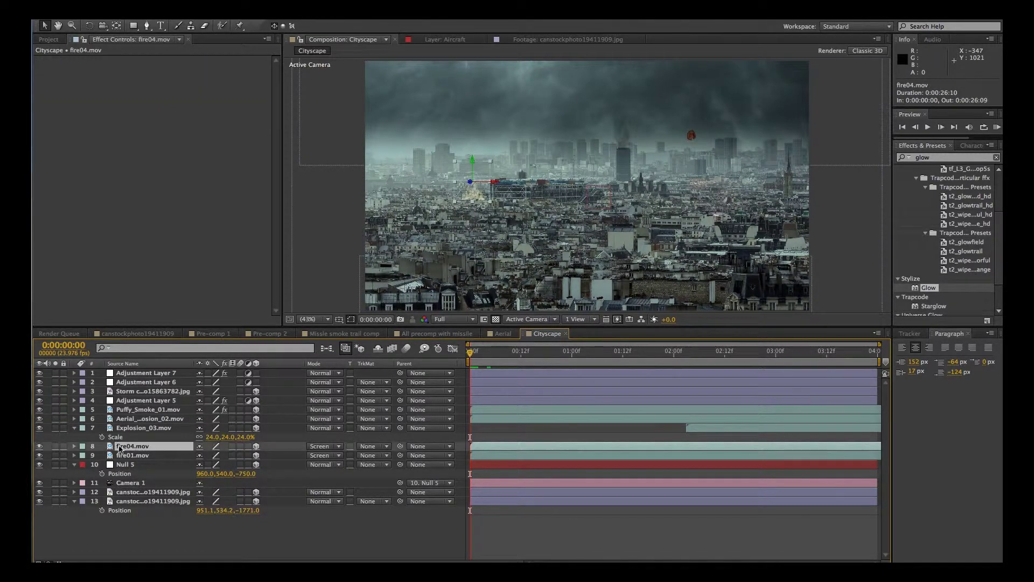
pyautogui.hotkey('ctrl', 'd')
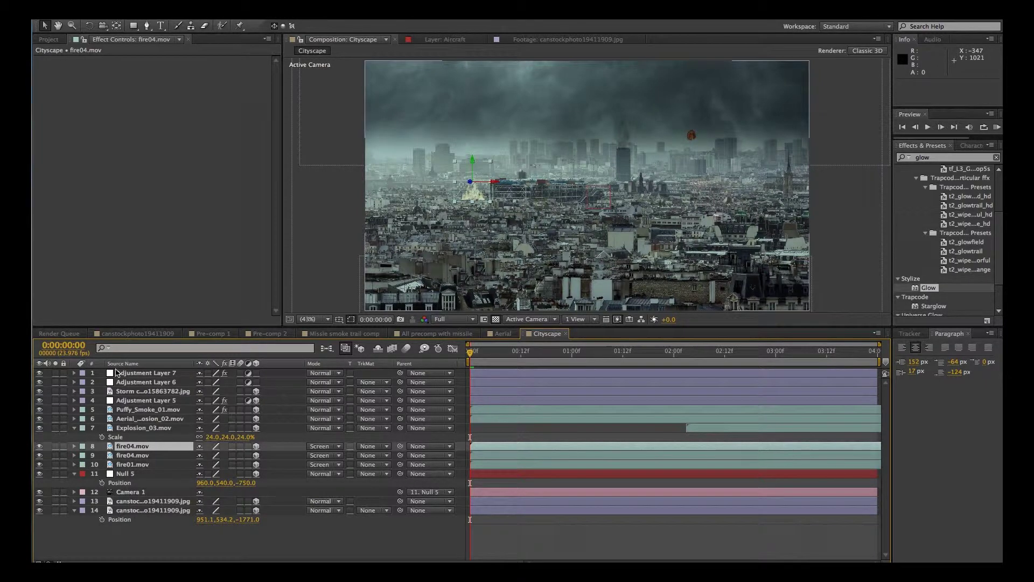
pyautogui.moveTo(113, 446); pyautogui.dragTo(123, 373)
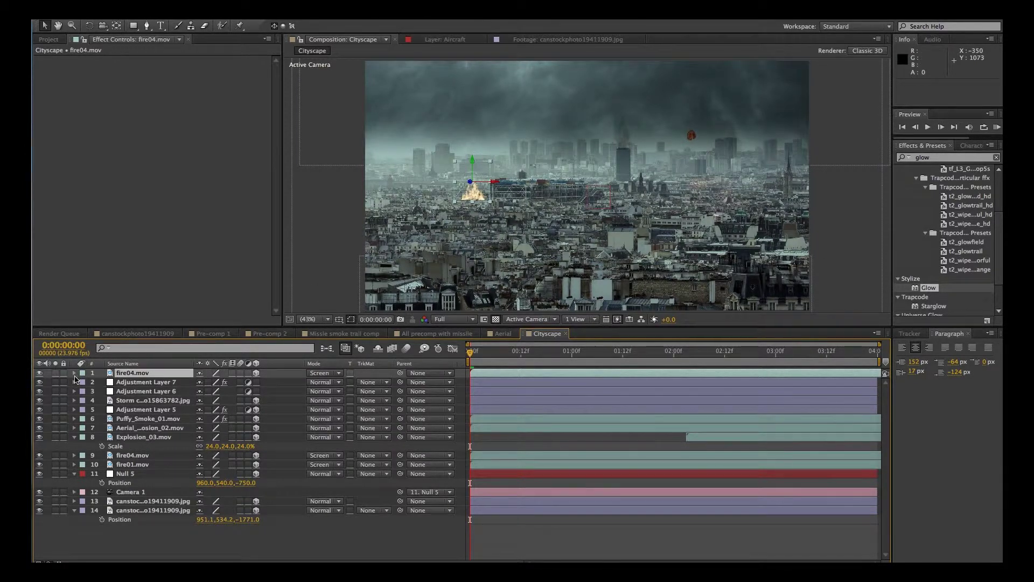
# Lower the top fire copy's Transform Opacity to make it more transparent
pyautogui.click(75, 373)
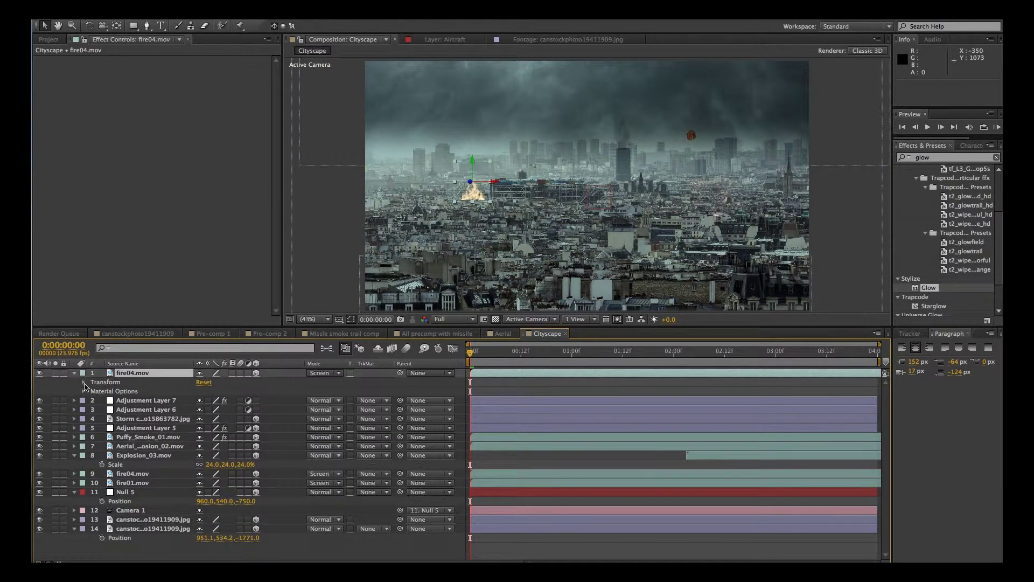
pyautogui.click(84, 382)
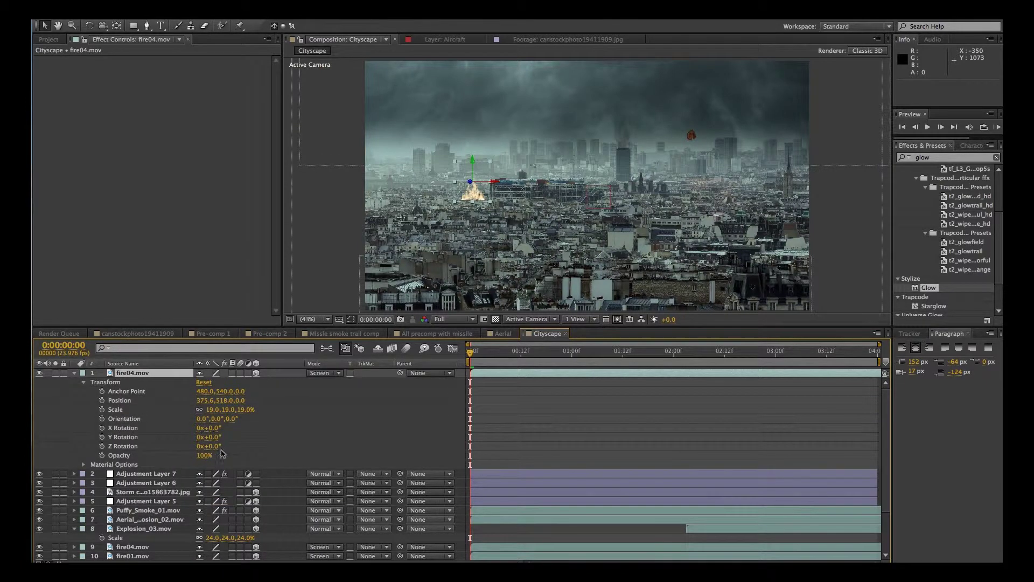
pyautogui.moveTo(206, 457); pyautogui.dragTo(168, 452)
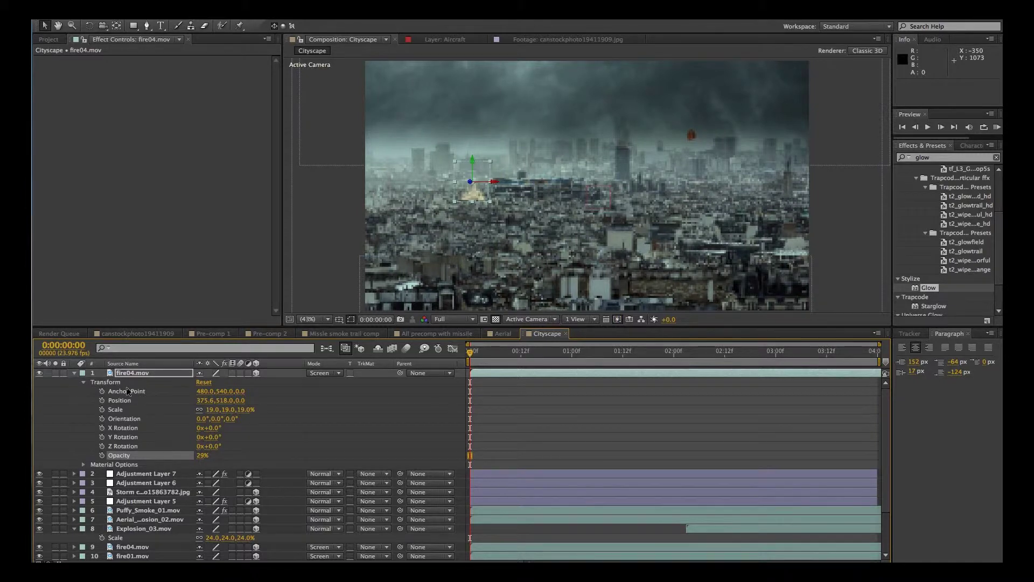
pyautogui.click(74, 373)
pyautogui.click(284, 533)
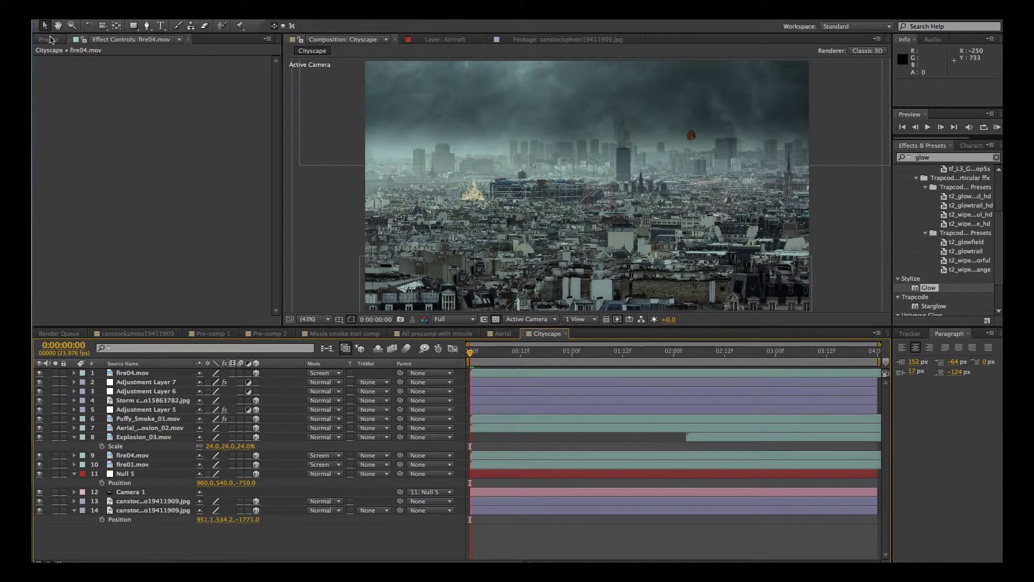
pyautogui.click(50, 39)
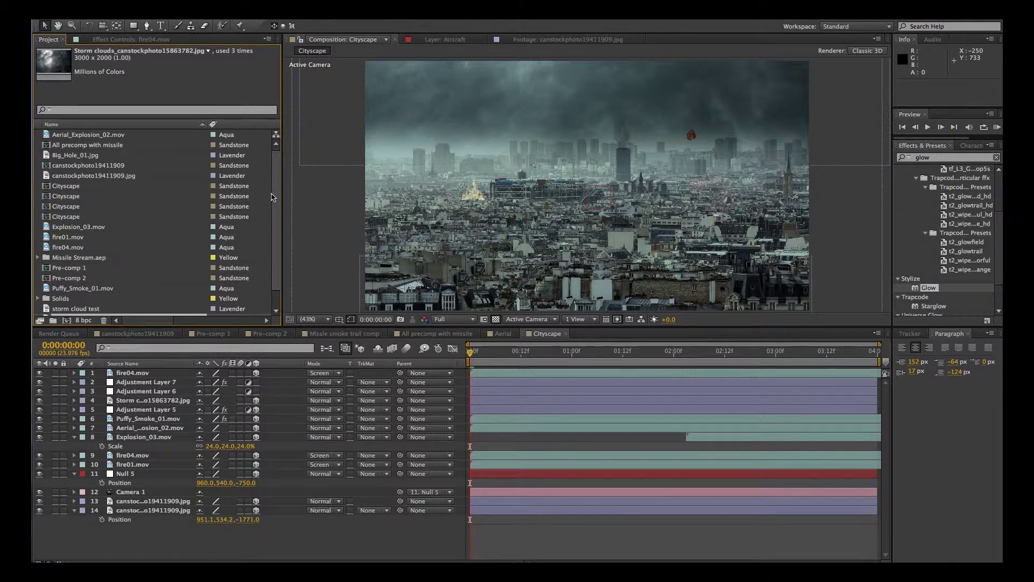
# Select all 14 Cityscape layers and pre-compose them into a nested comp named All
pyautogui.scroll(1, 275, 191)
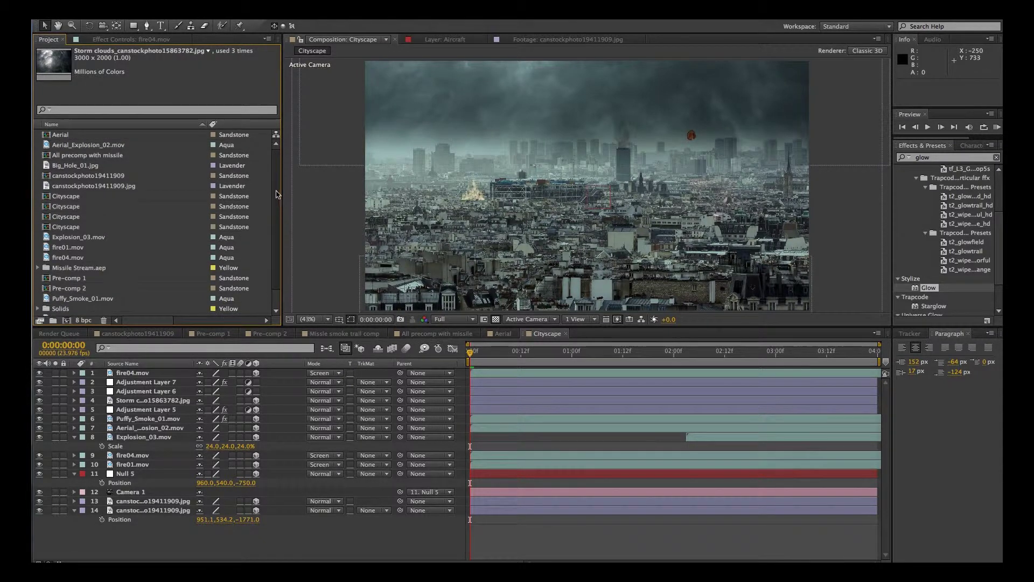
pyautogui.scroll(-2, 276, 194)
pyautogui.scroll(2, 273, 216)
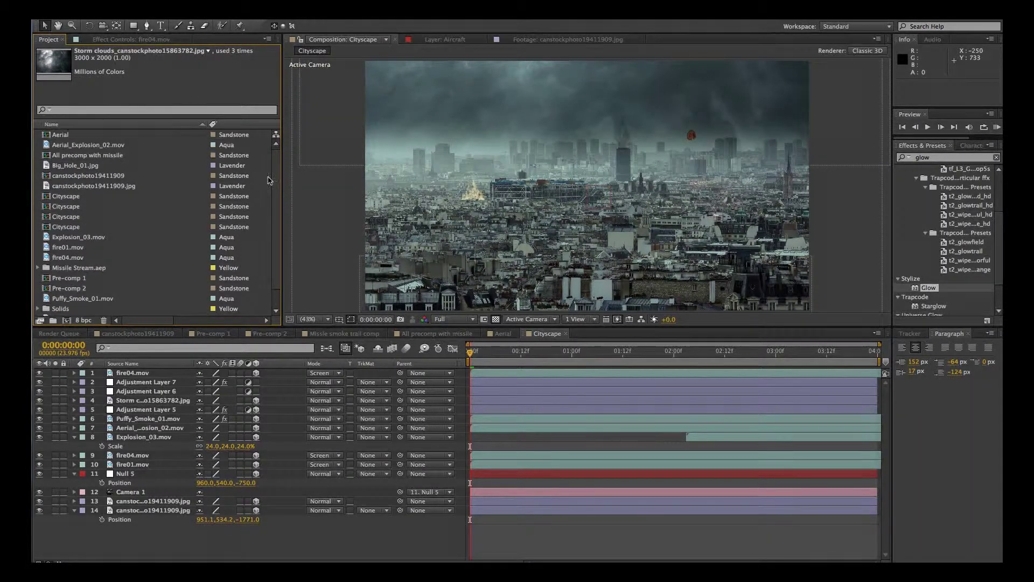
pyautogui.click(38, 268)
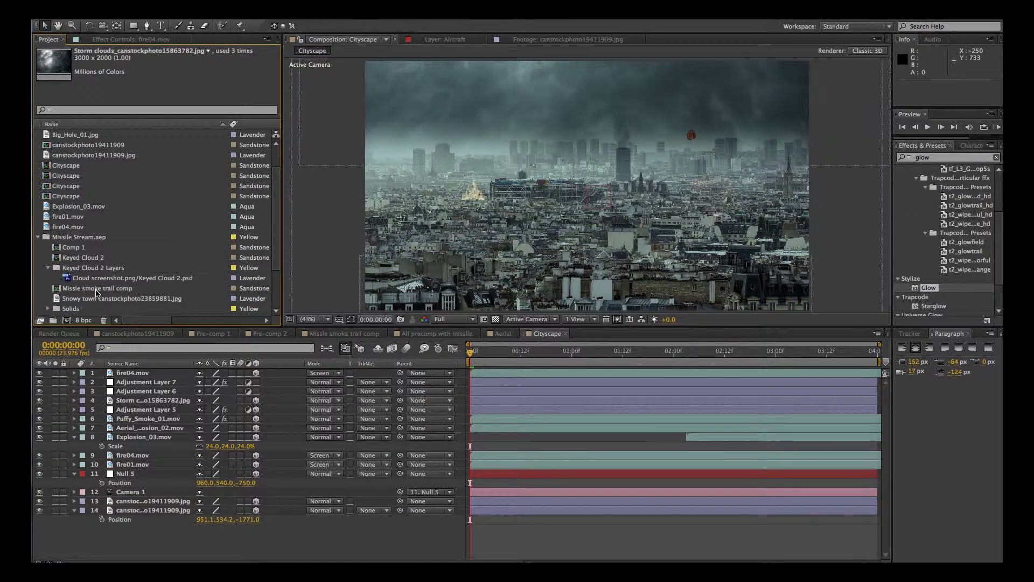
pyautogui.click(135, 512)
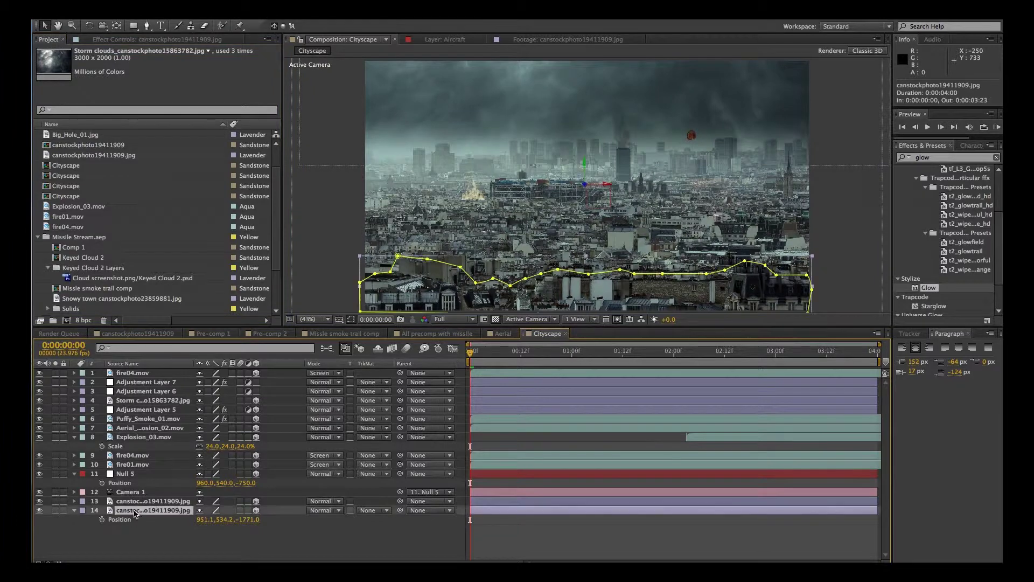
pyautogui.keyDown('shift'); pyautogui.click(142, 375); pyautogui.keyUp('shift')
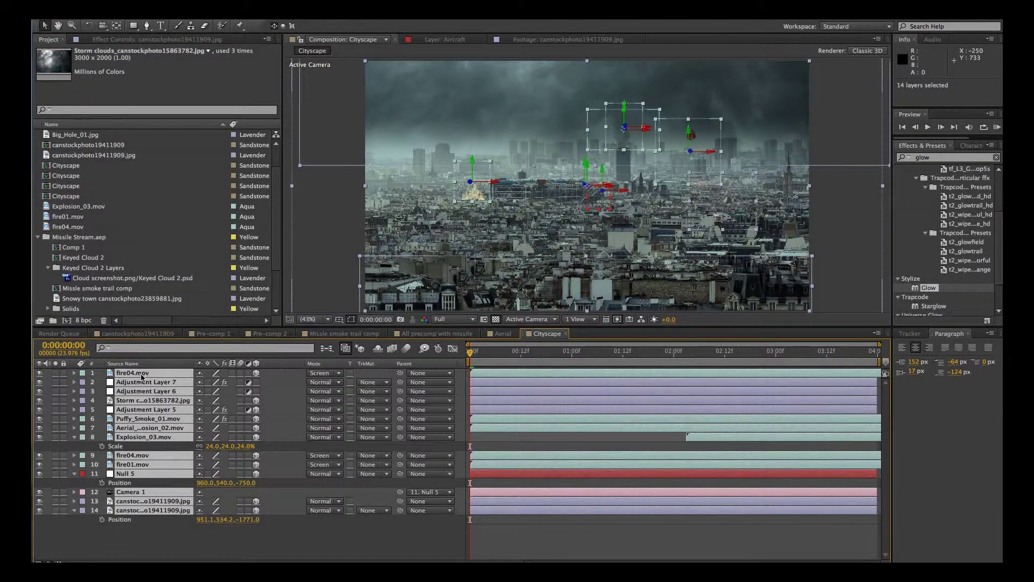
pyautogui.hotkey('ctrl', 'shift', 'c')
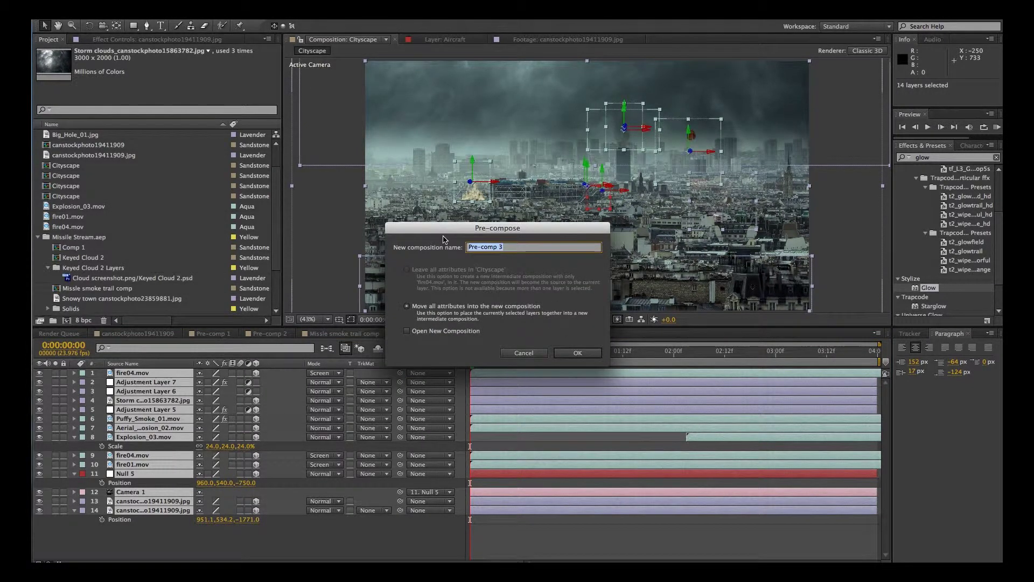
pyautogui.write('All')
pyautogui.press('Return')
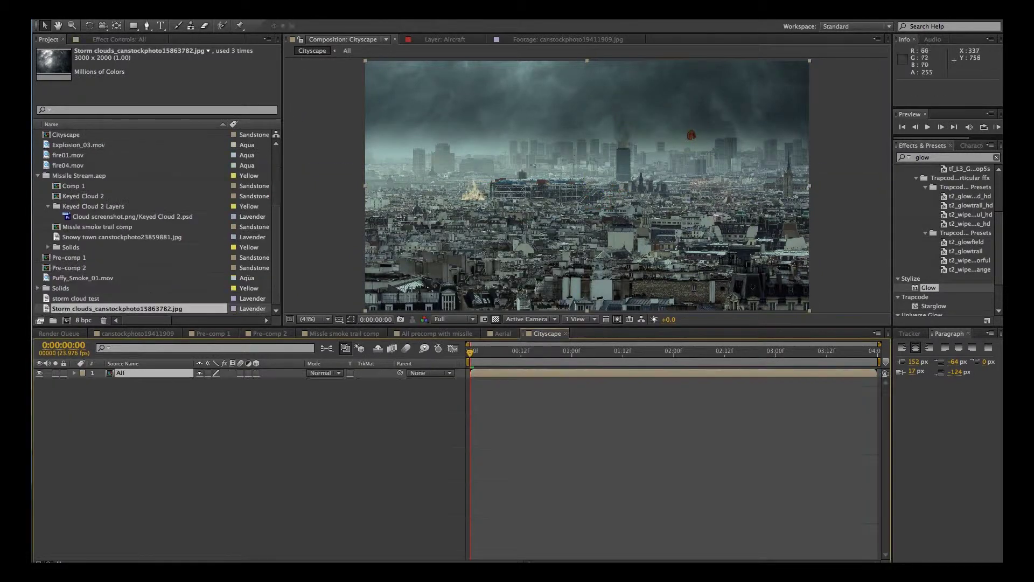
pyautogui.click(363, 419)
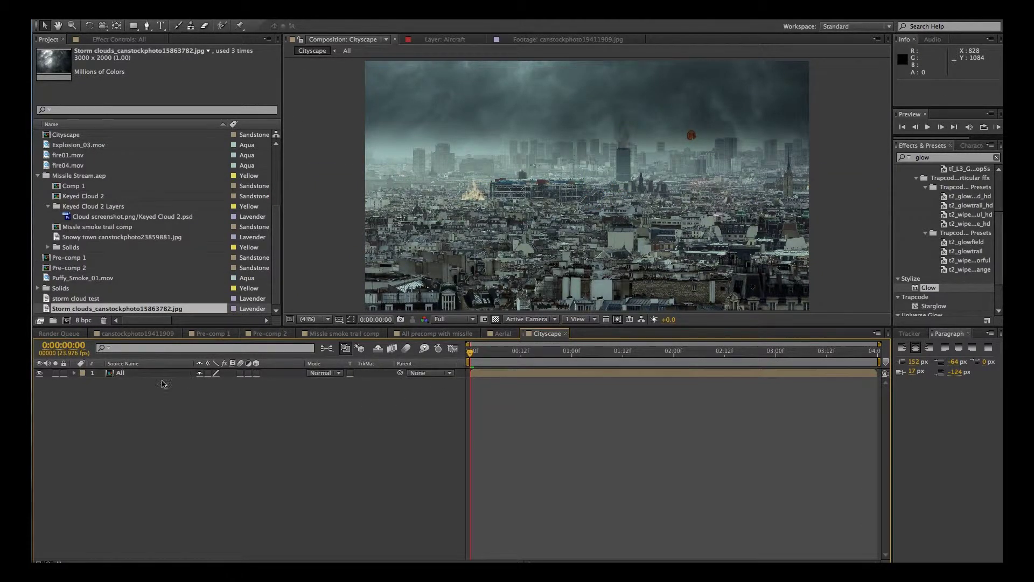
# Place the Missle smoke trail comp above All and scrub ahead to preview the trail
pyautogui.click(133, 373)
pyautogui.click(166, 413)
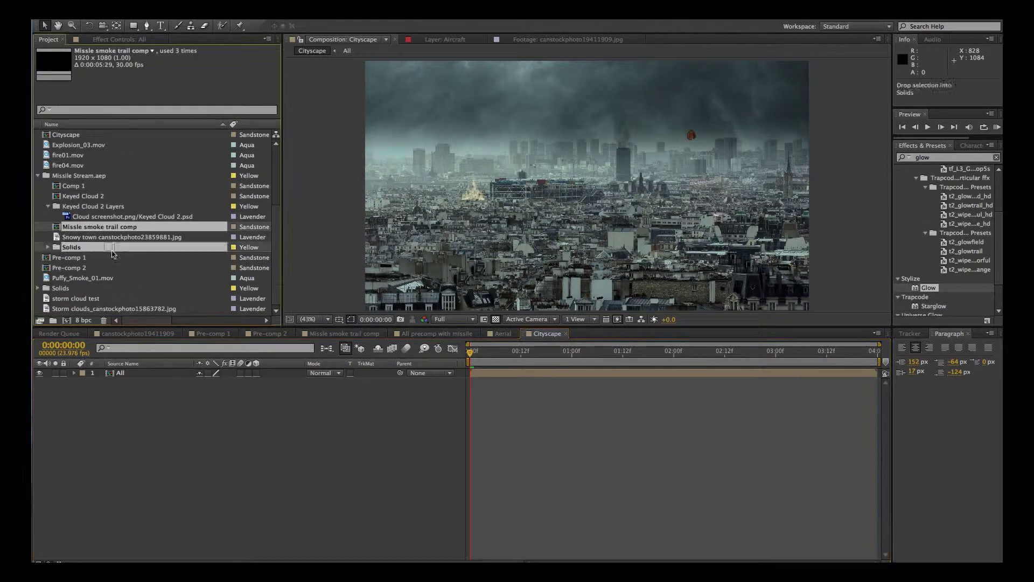
pyautogui.moveTo(112, 253); pyautogui.dragTo(127, 376)
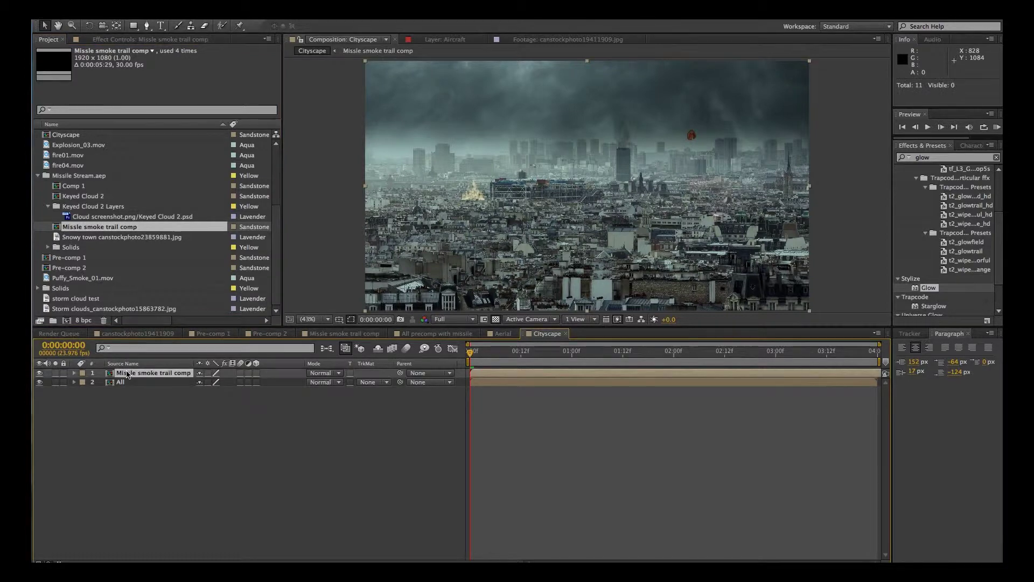
pyautogui.moveTo(475, 355); pyautogui.dragTo(626, 364)
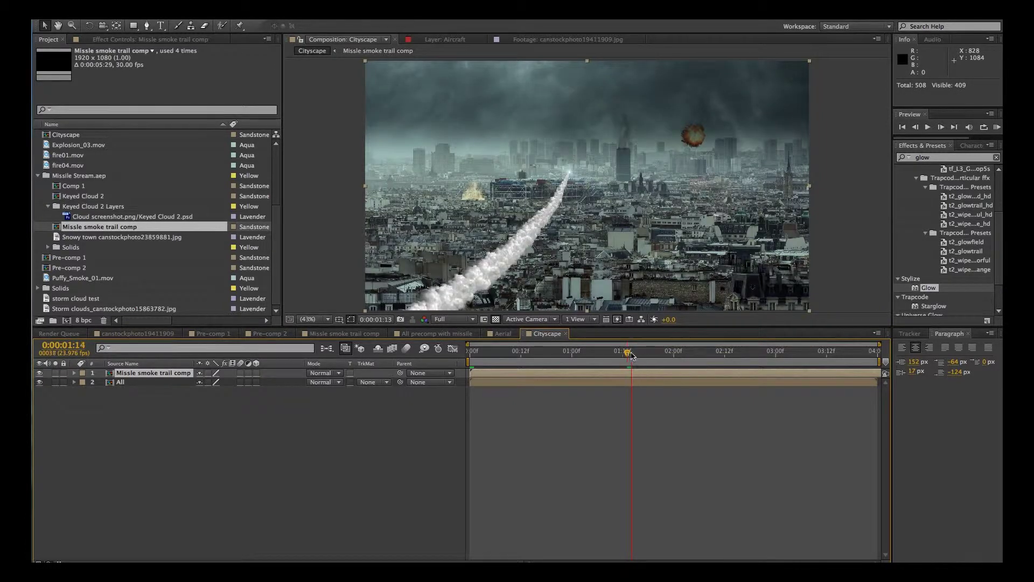
pyautogui.moveTo(628, 354); pyautogui.dragTo(689, 358)
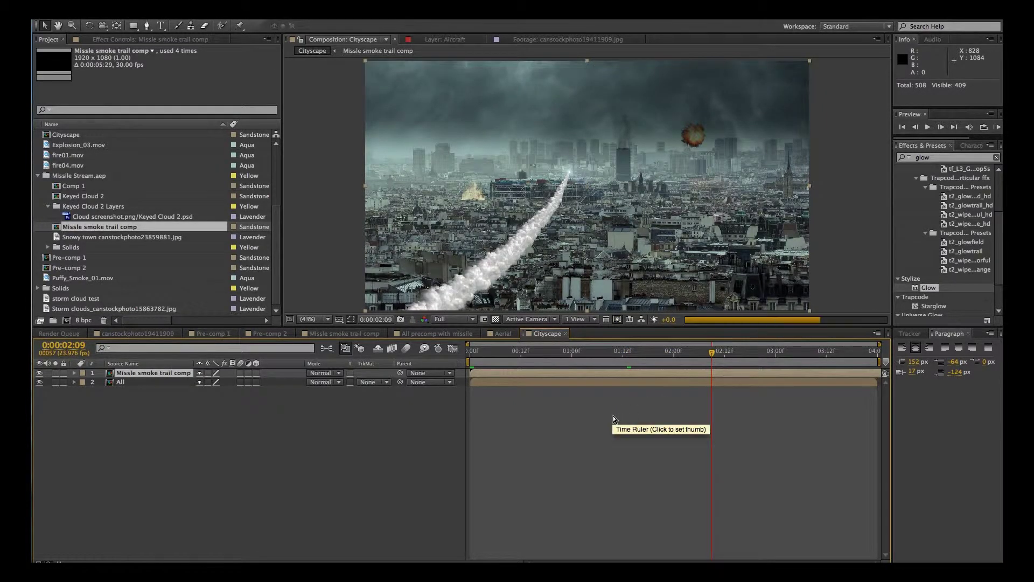
pyautogui.click(615, 418)
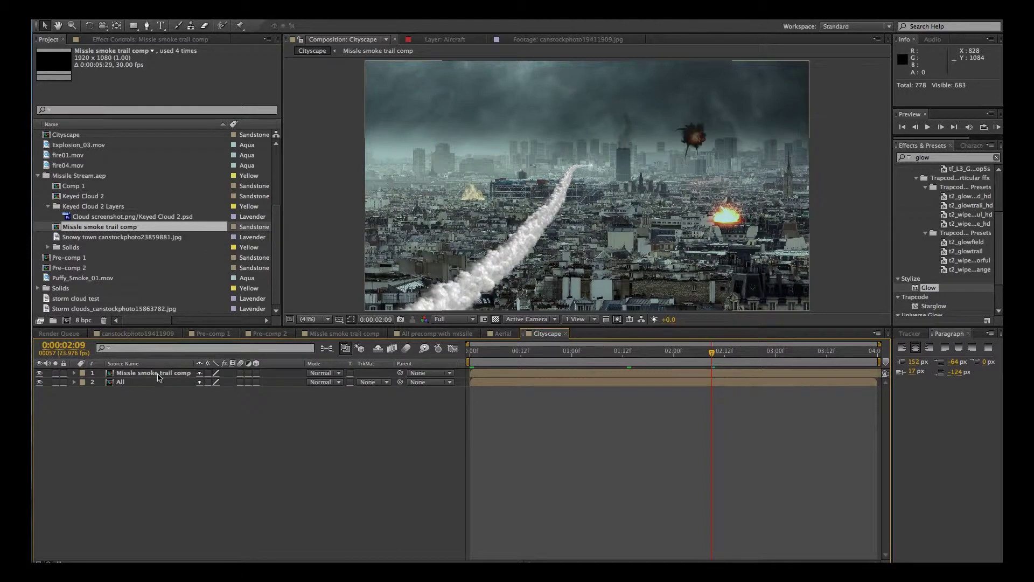
pyautogui.click(158, 375)
# Apply a Tint effect to the smoke trail with Map White To set to teal
pyautogui.click(229, 12)
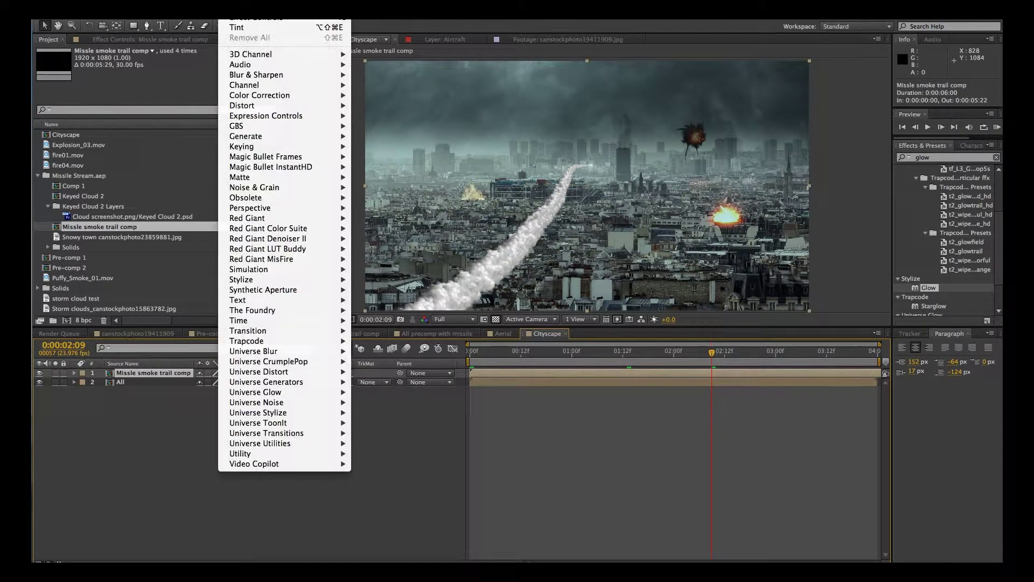
pyautogui.moveTo(241, 109)
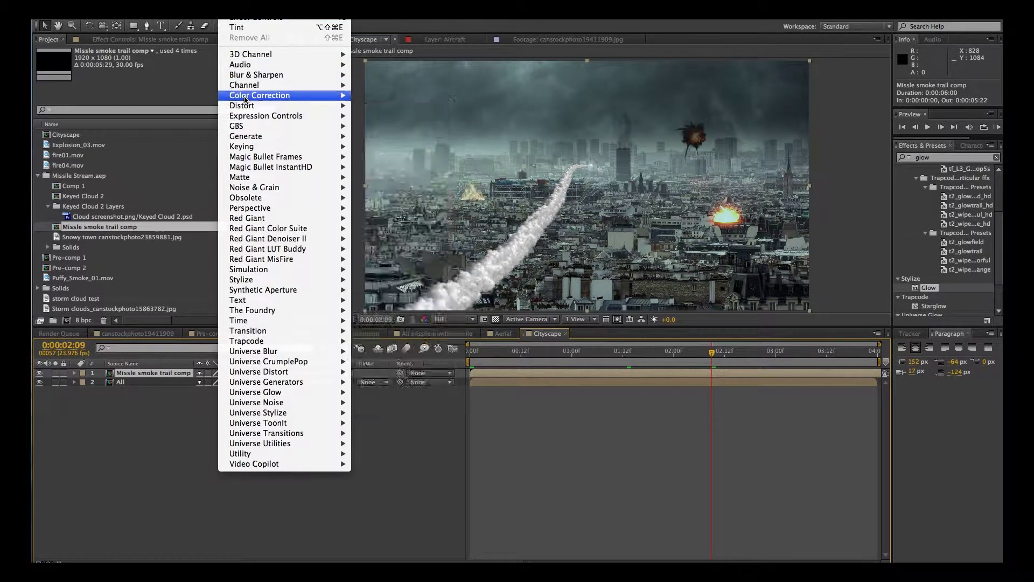
pyautogui.click(371, 404)
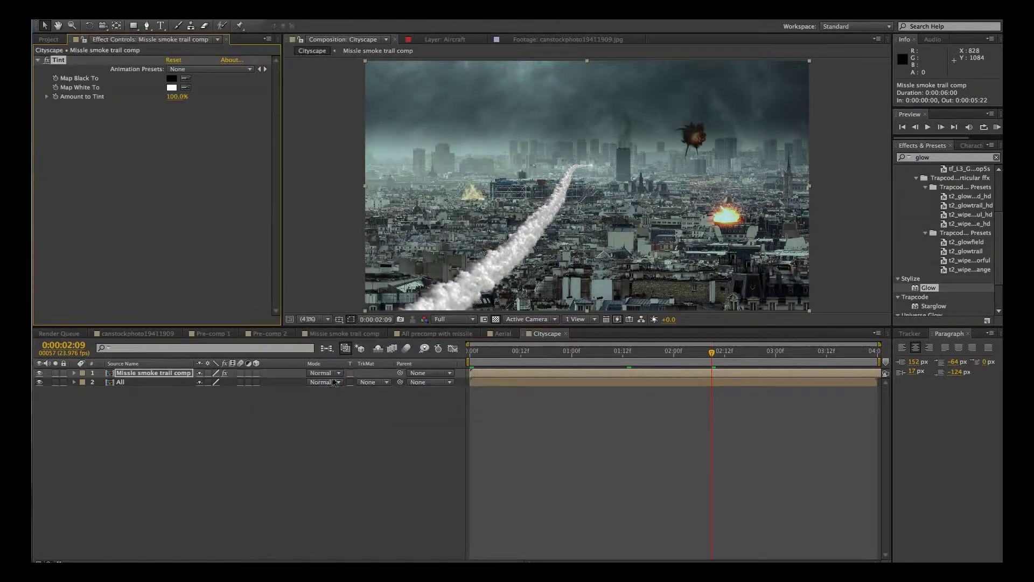
pyautogui.click(172, 88)
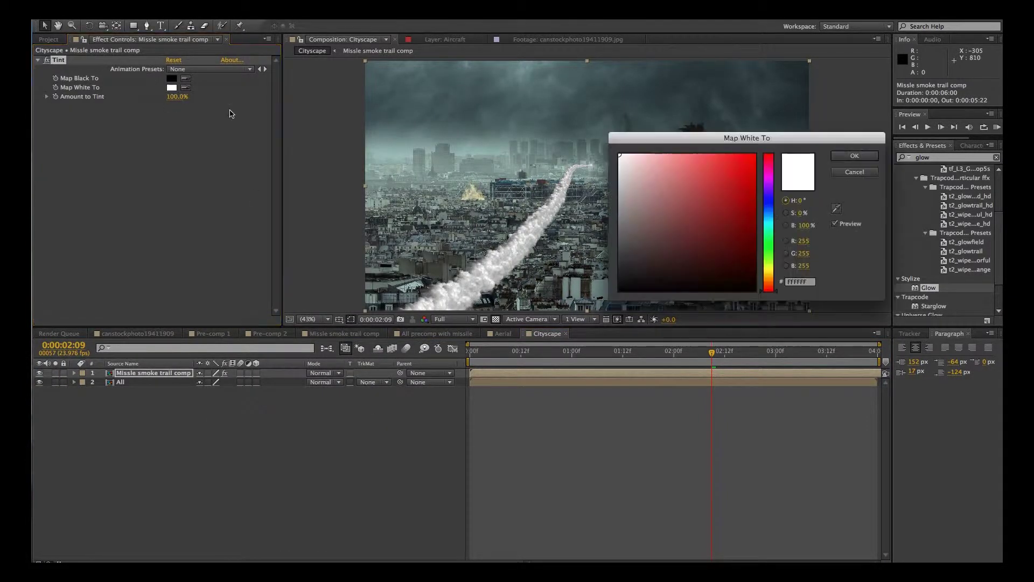
pyautogui.click(690, 218)
pyautogui.click(694, 206)
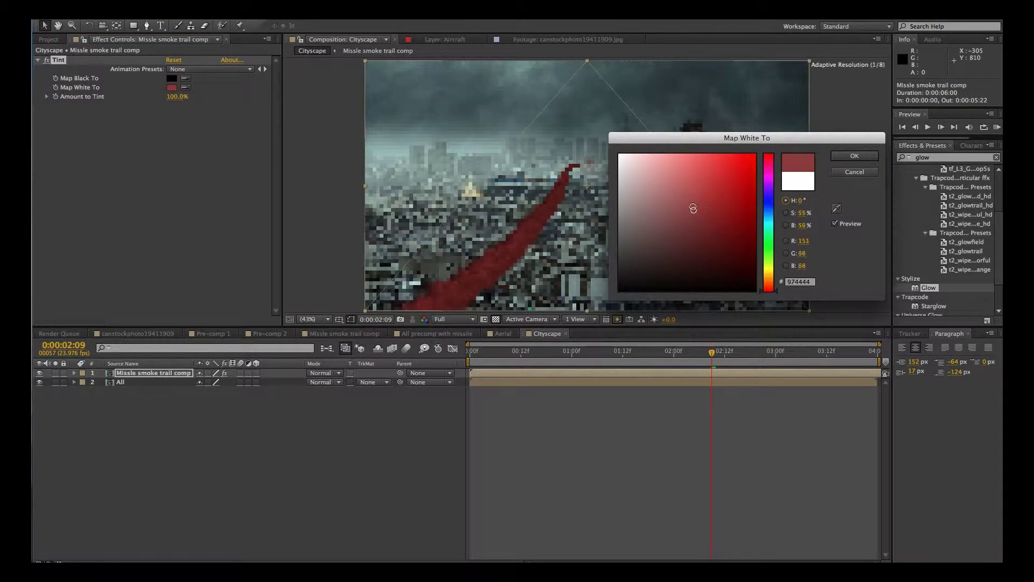
pyautogui.moveTo(769, 204); pyautogui.dragTo(771, 225)
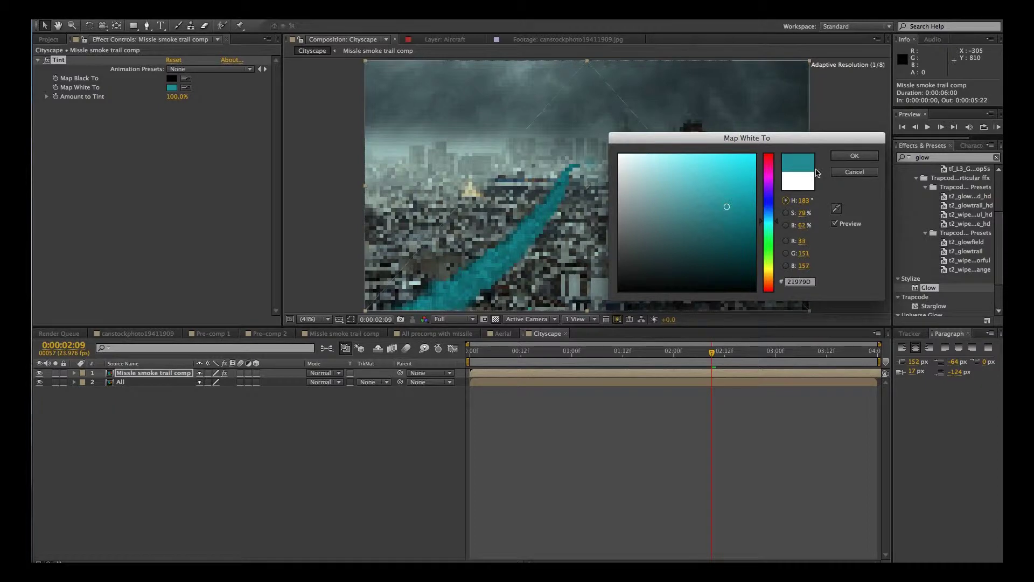
pyautogui.click(854, 156)
# Scrub the smoke trail's Amount to Tint down to 26%
pyautogui.moveTo(177, 99); pyautogui.dragTo(144, 97)
pyautogui.click(133, 150)
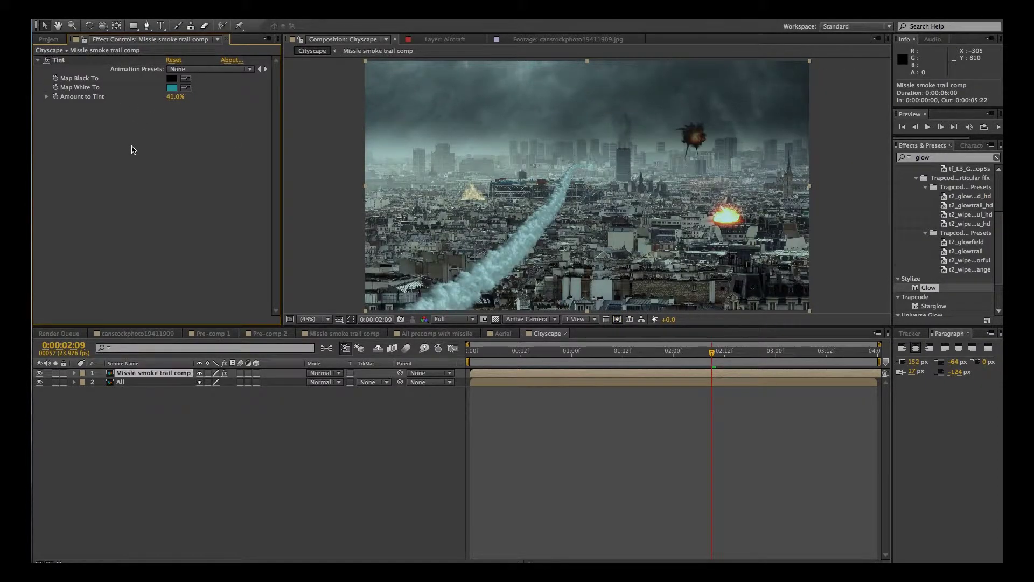
pyautogui.moveTo(175, 99); pyautogui.dragTo(162, 96)
pyautogui.click(155, 159)
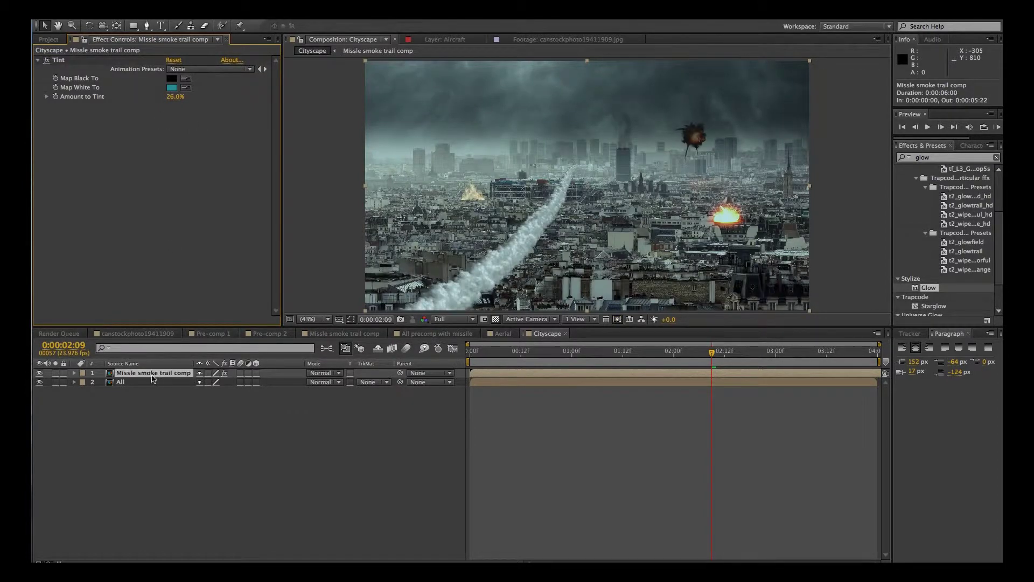
# Duplicate the smoke trail layer, rotate the copy 106°, and move it up and right in the sky
pyautogui.click(113, 374)
pyautogui.hotkey('ctrl', 'd')
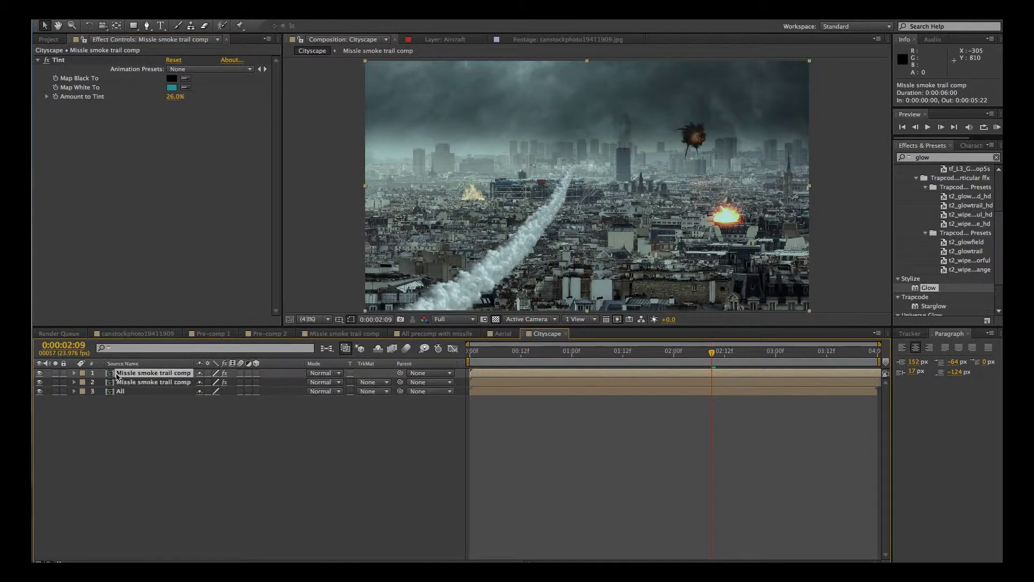
pyautogui.press('r')
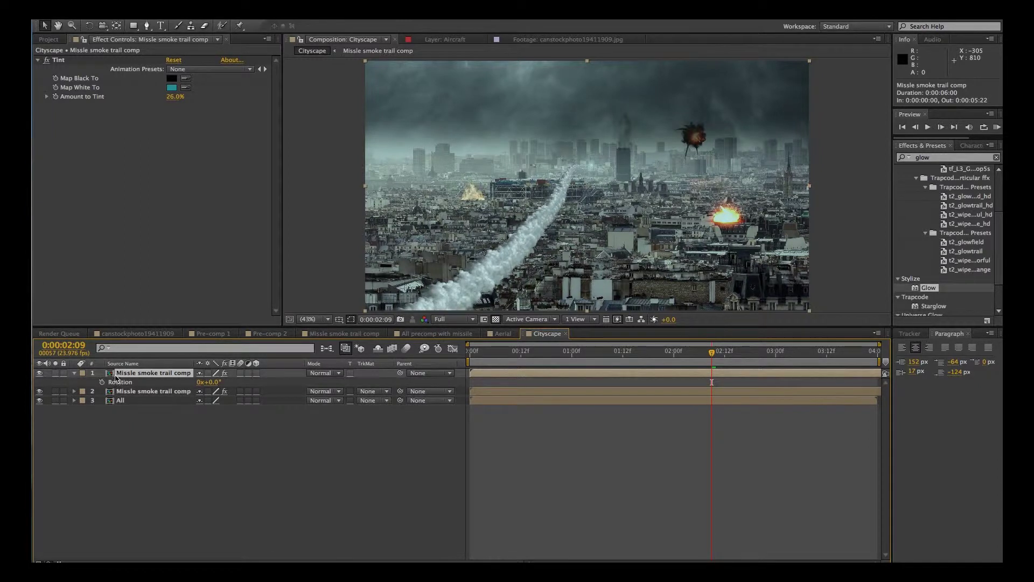
pyautogui.moveTo(215, 384); pyautogui.dragTo(286, 386)
pyautogui.moveTo(565, 131); pyautogui.dragTo(708, 82)
pyautogui.moveTo(532, 357); pyautogui.dragTo(657, 357)
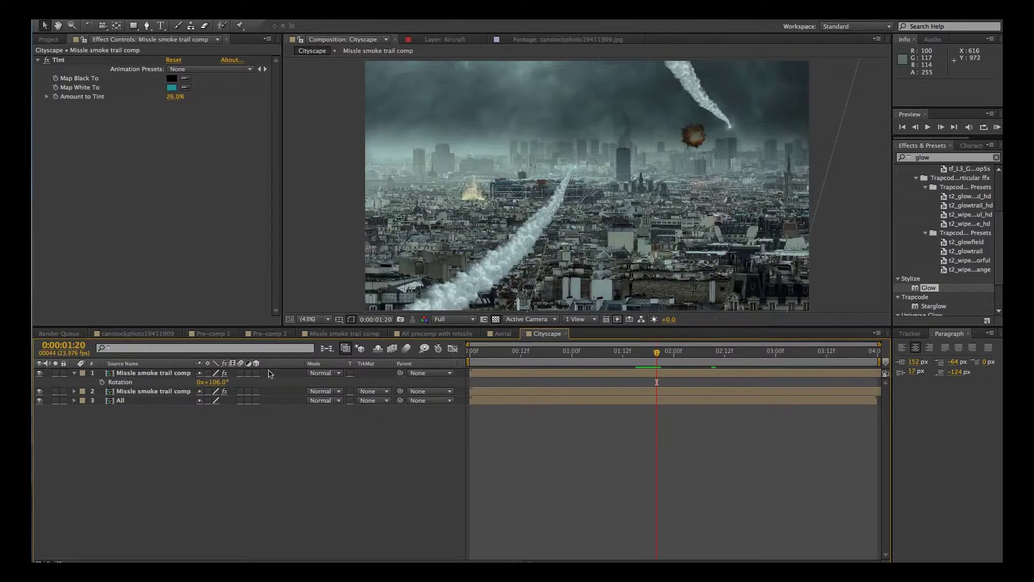
pyautogui.click(160, 375)
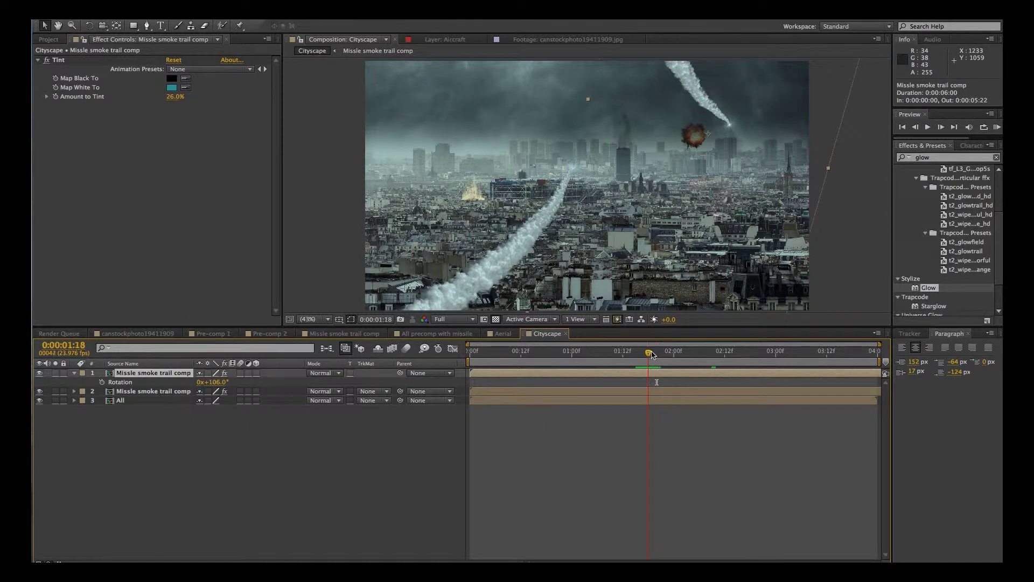
pyautogui.moveTo(657, 354); pyautogui.dragTo(601, 356)
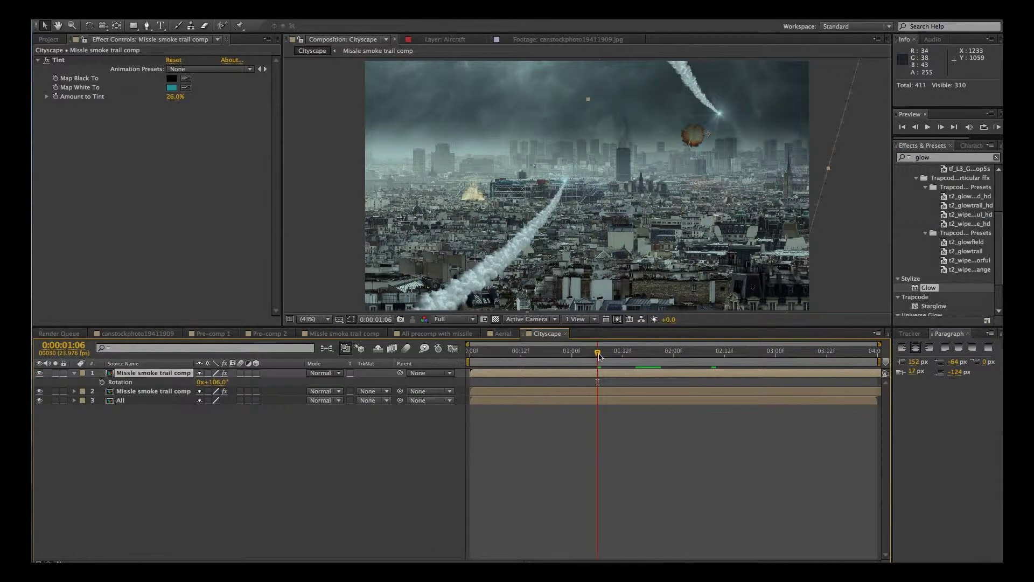
pyautogui.moveTo(599, 356); pyautogui.dragTo(584, 354)
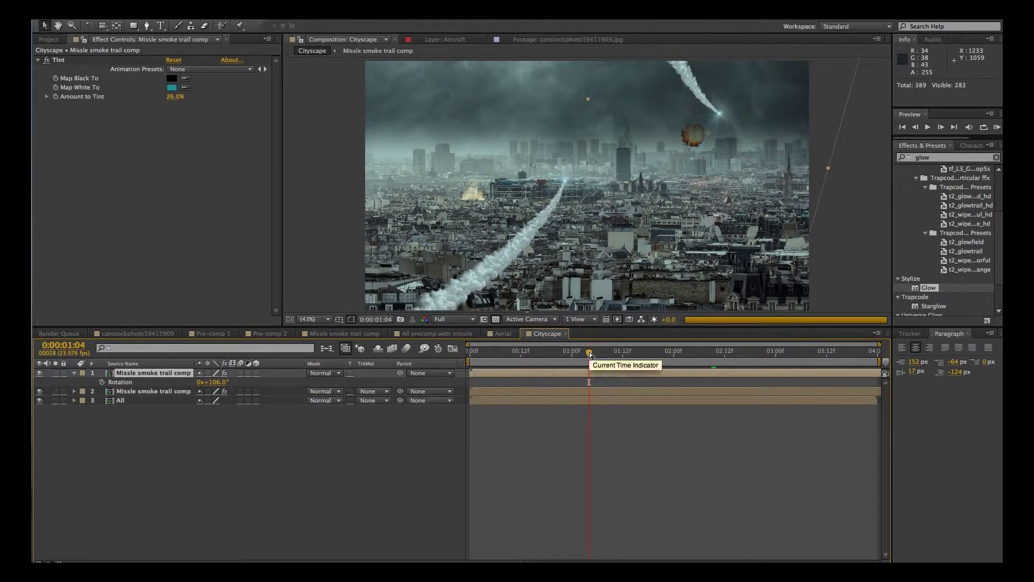